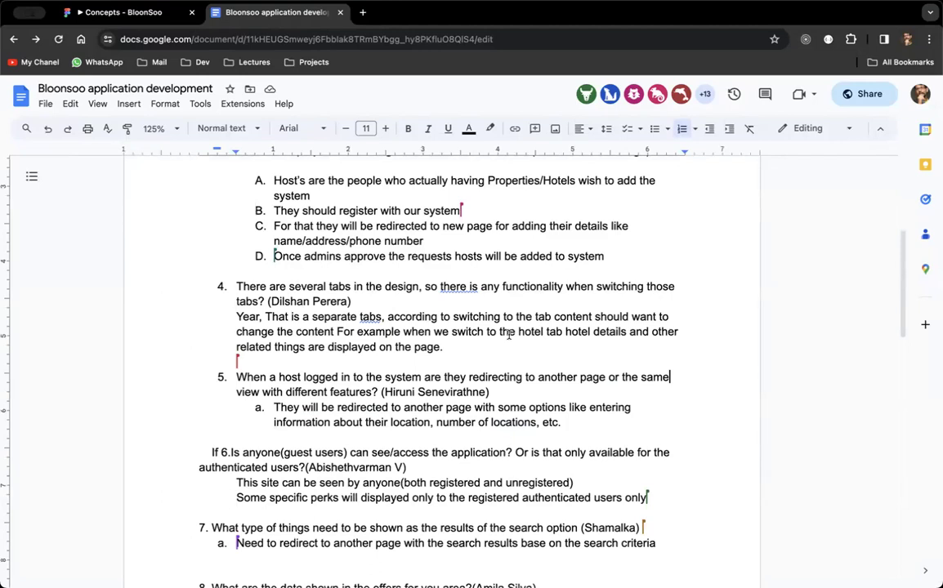
Review the BloonSoo vacation search home page in Figma, then open a new browser tab.
{"action": "left_click", "coordinate": [112, 13]}
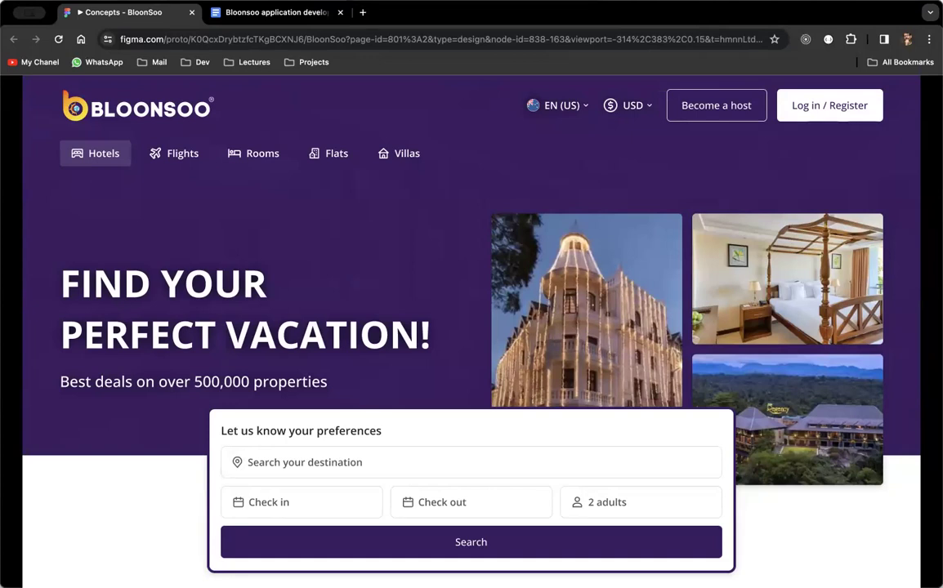
{"action": "left_click", "coordinate": [363, 13]}
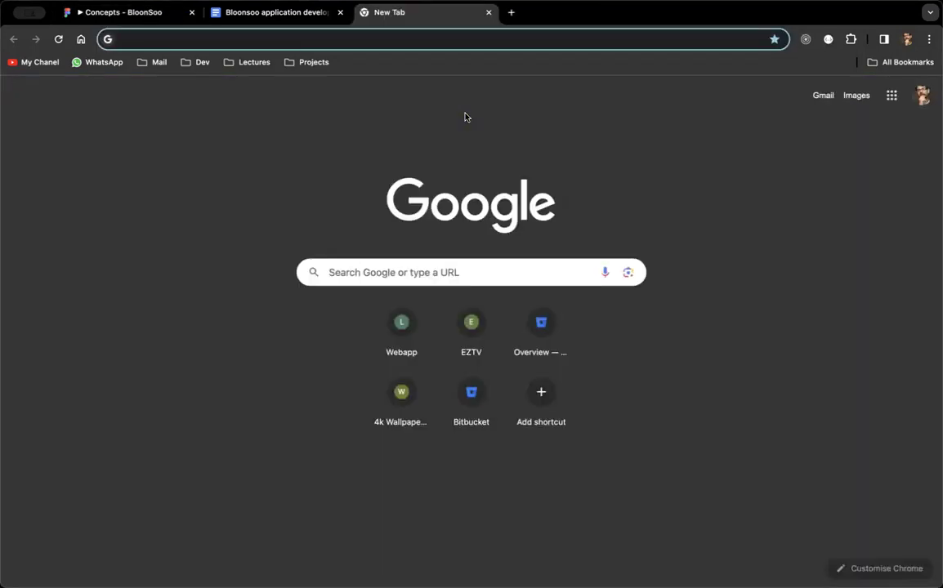
Open the 'Overview — Bitbucket' suggestion from 'bit' and view the workspace Repositories list.
{"action": "type", "text": "bit"}
{"action": "key", "text": "BackSpace"}
{"action": "key", "text": "BackSpace"}
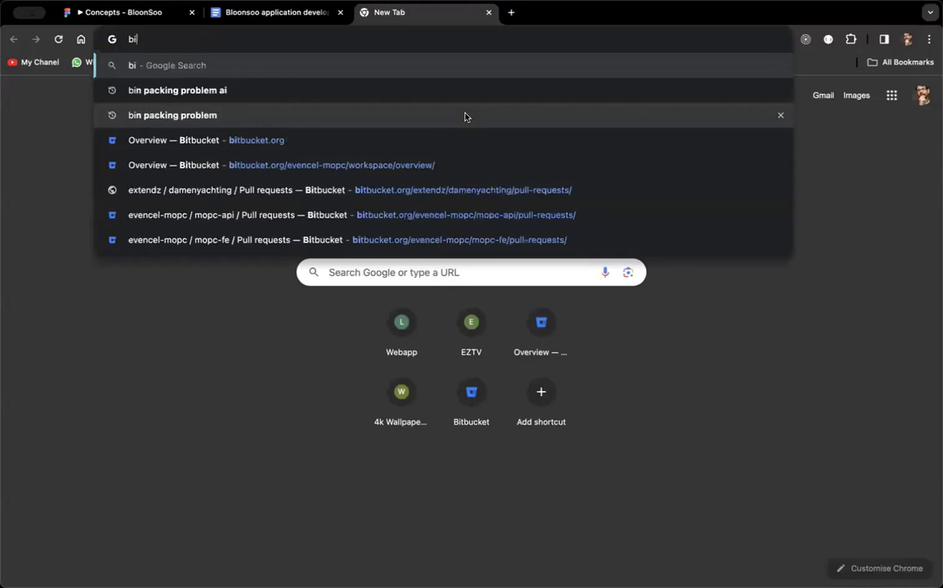
{"action": "key", "text": "Down"}
{"action": "key", "text": "Down"}
{"action": "key", "text": "Down"}
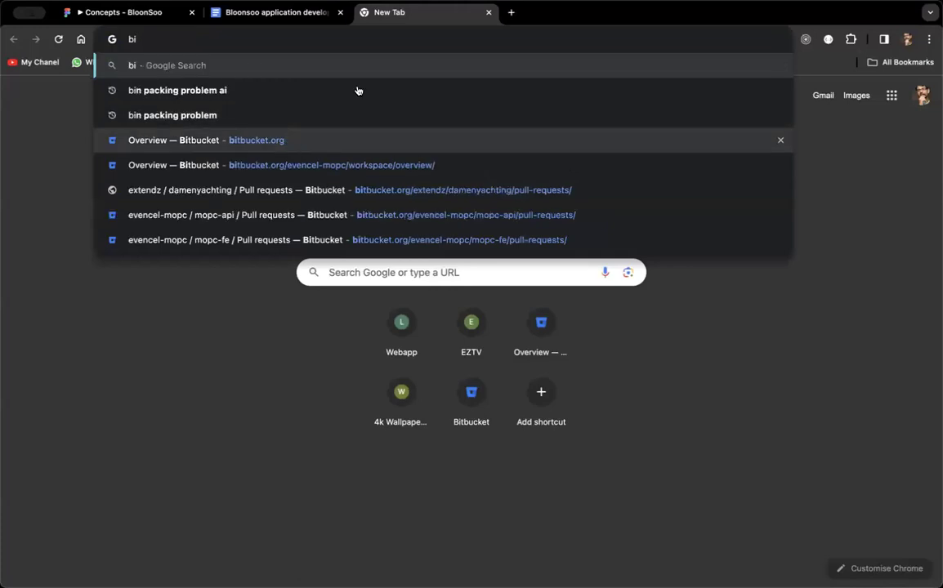
{"action": "key", "text": "Return"}
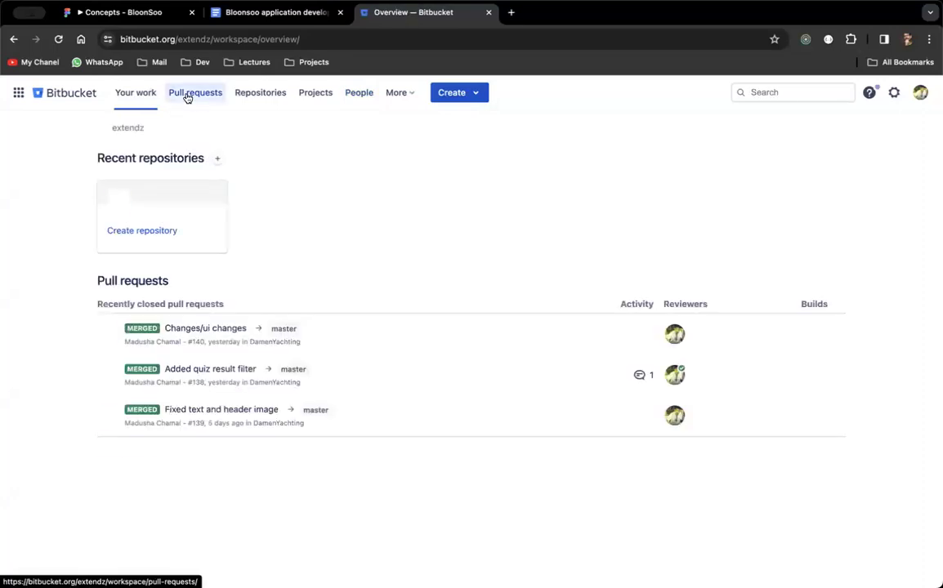
{"action": "left_click", "coordinate": [262, 92]}
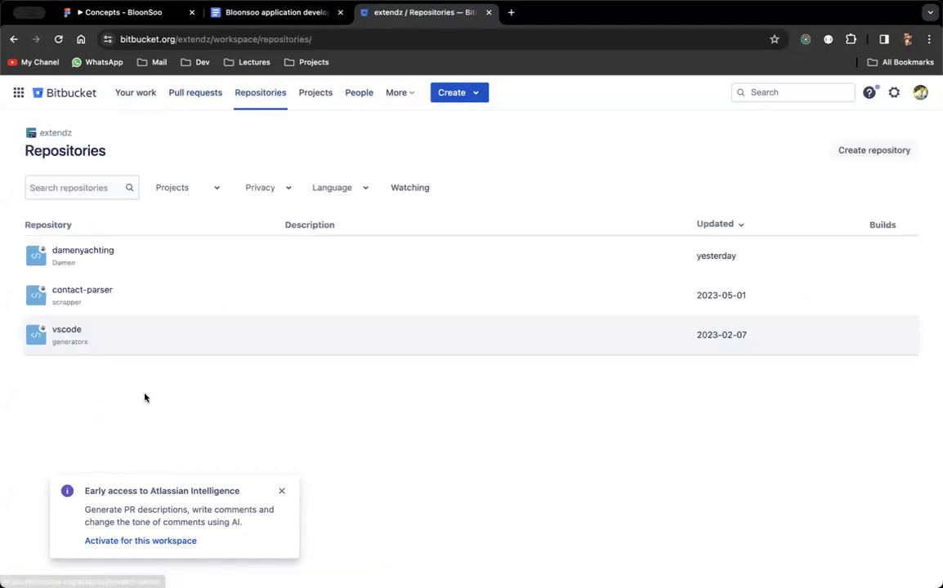
Dismiss the Atlassian Intelligence popup and open the Create a new repository form via Create > Repository.
{"action": "left_click", "coordinate": [284, 493]}
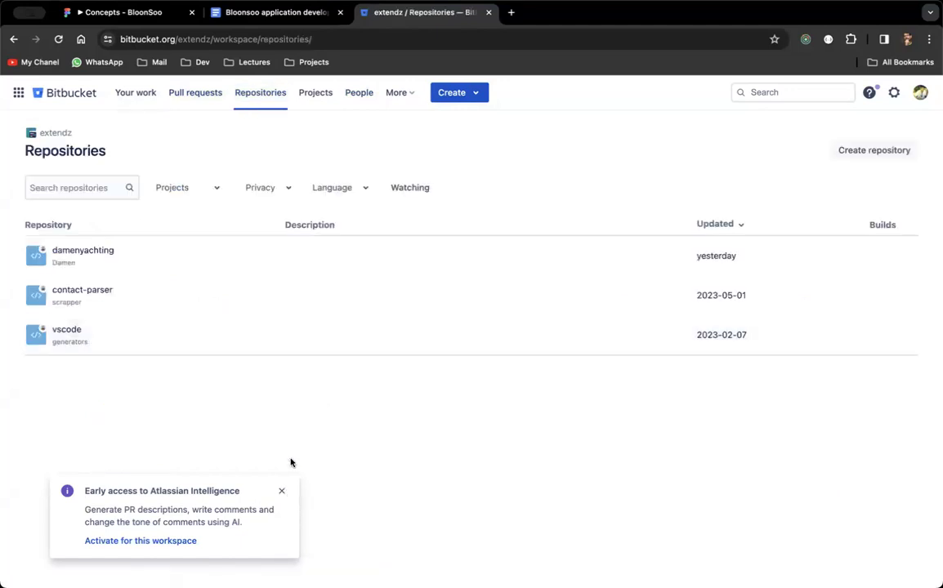
{"action": "left_click", "coordinate": [461, 94]}
{"action": "left_click", "coordinate": [463, 125]}
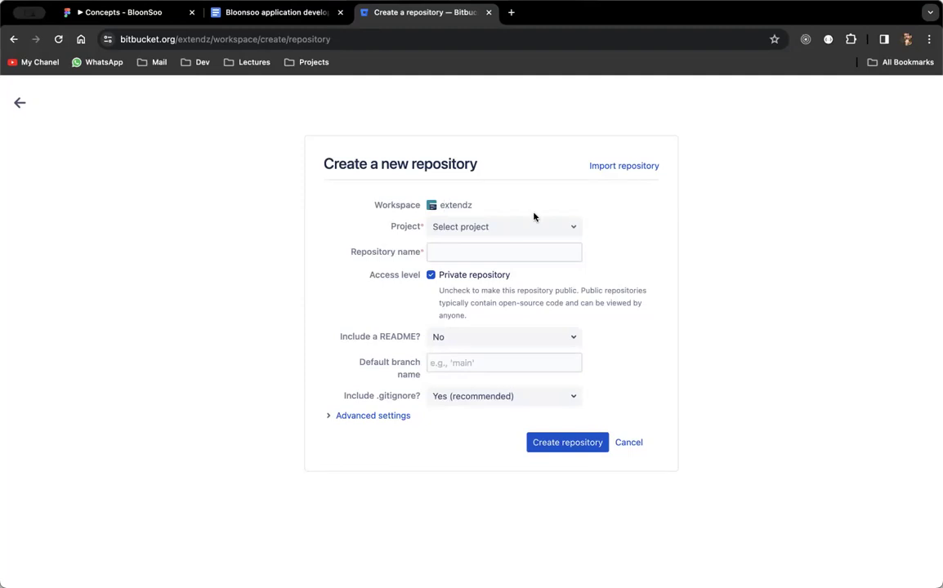
{"action": "left_click", "coordinate": [497, 228]}
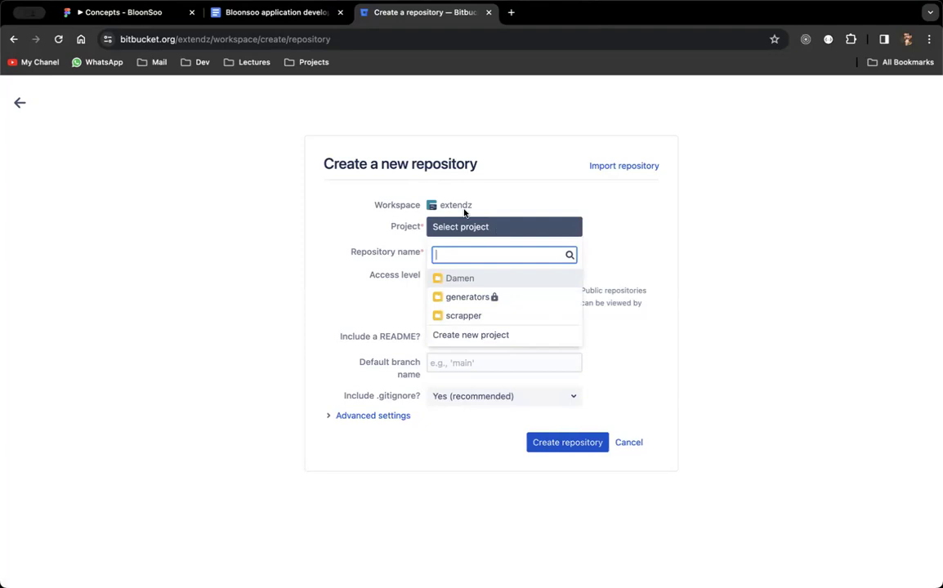
Search the Project dropdown for 'bloonsoo', finding no existing match.
{"action": "left_click", "coordinate": [465, 206]}
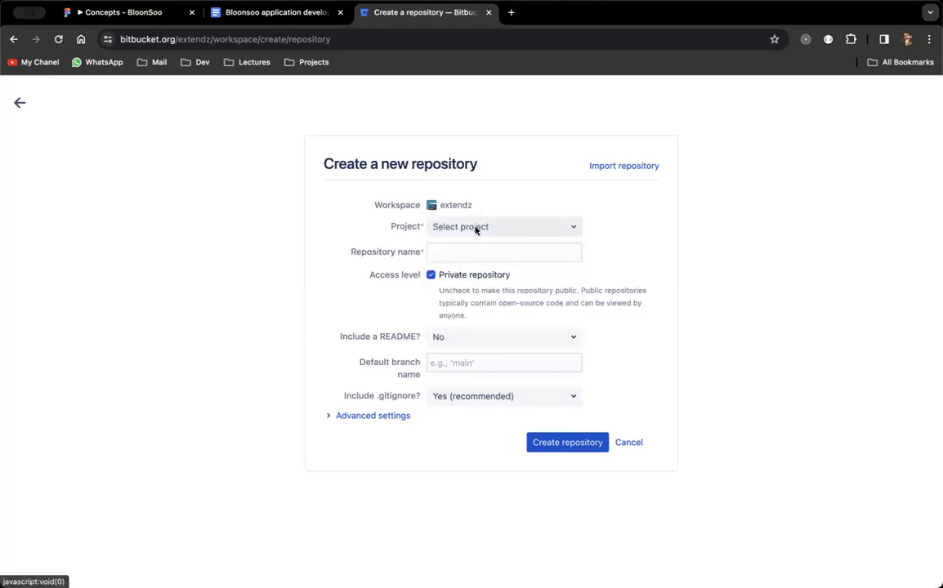
{"action": "left_click", "coordinate": [476, 231]}
{"action": "key", "text": "Escape"}
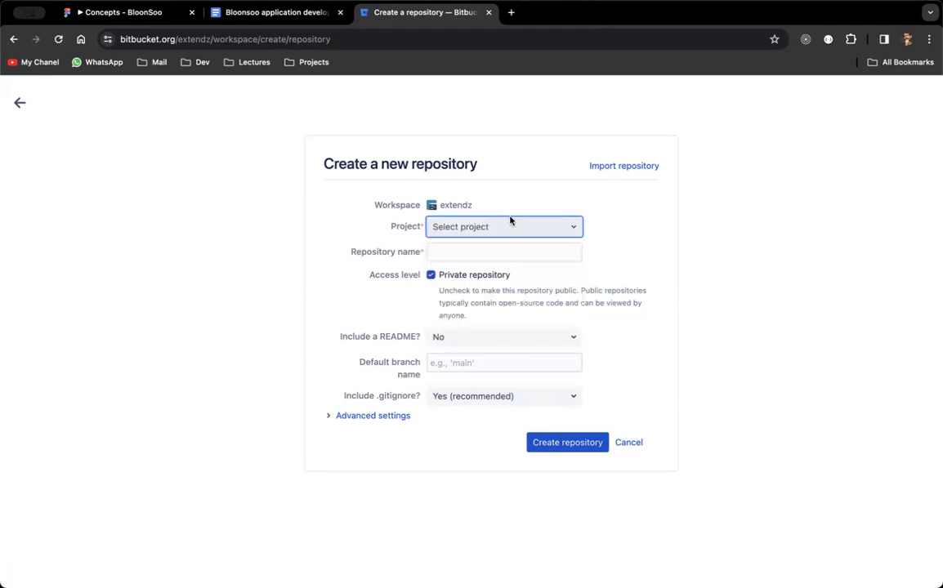
{"action": "left_click", "coordinate": [510, 222]}
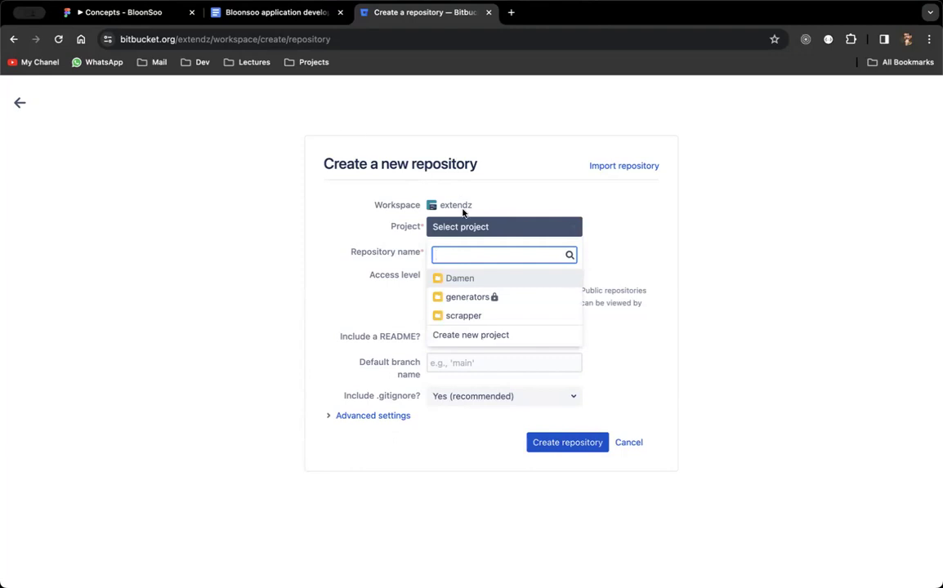
{"action": "key", "text": "Escape"}
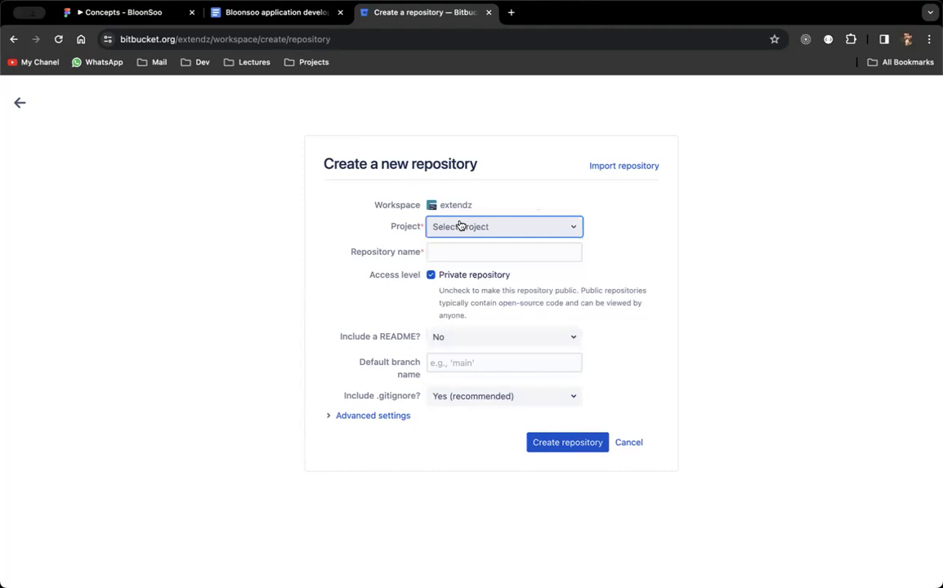
{"action": "left_click", "coordinate": [462, 235]}
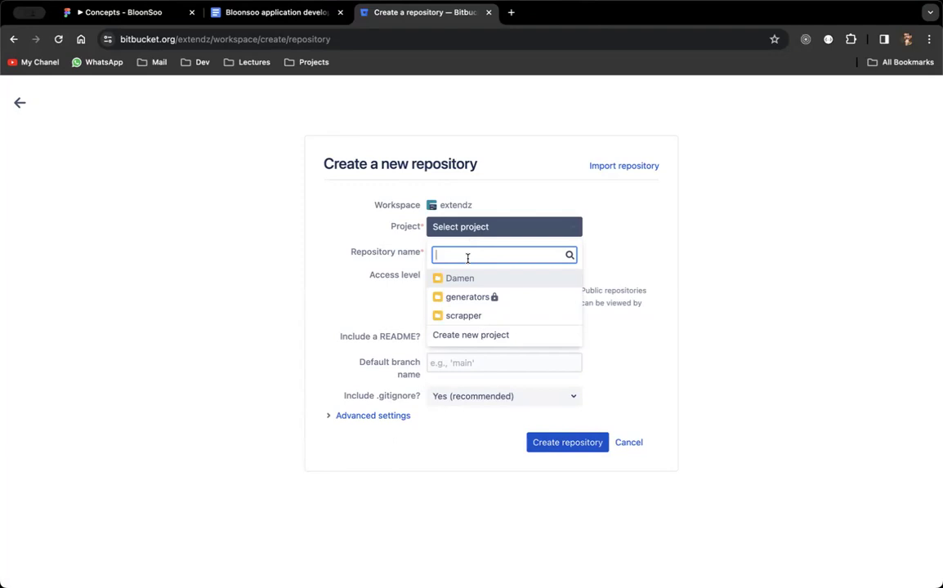
{"action": "type", "text": "bloonsoo"}
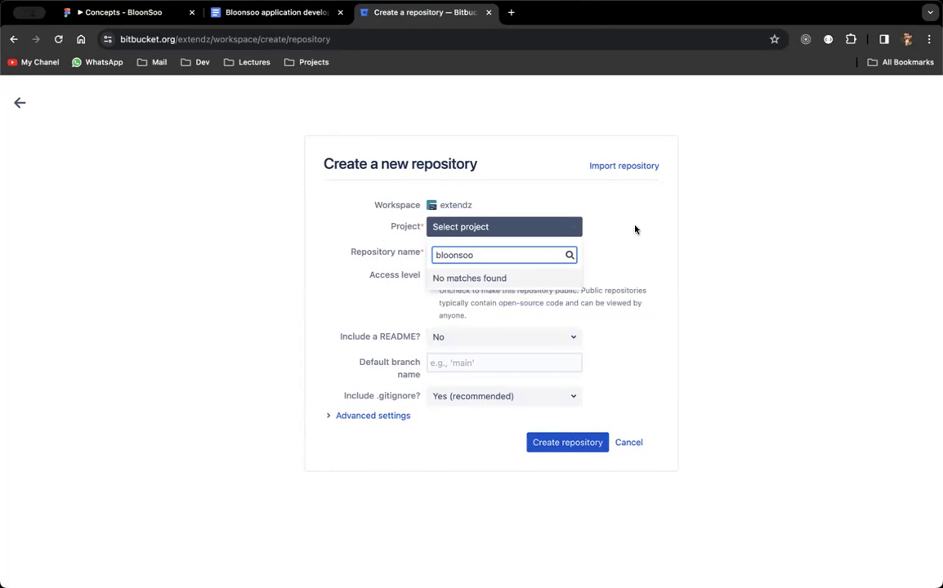
{"action": "left_click", "coordinate": [634, 229]}
Choose Create new project and name the project 'SoftwareArch'.
{"action": "left_click", "coordinate": [505, 232]}
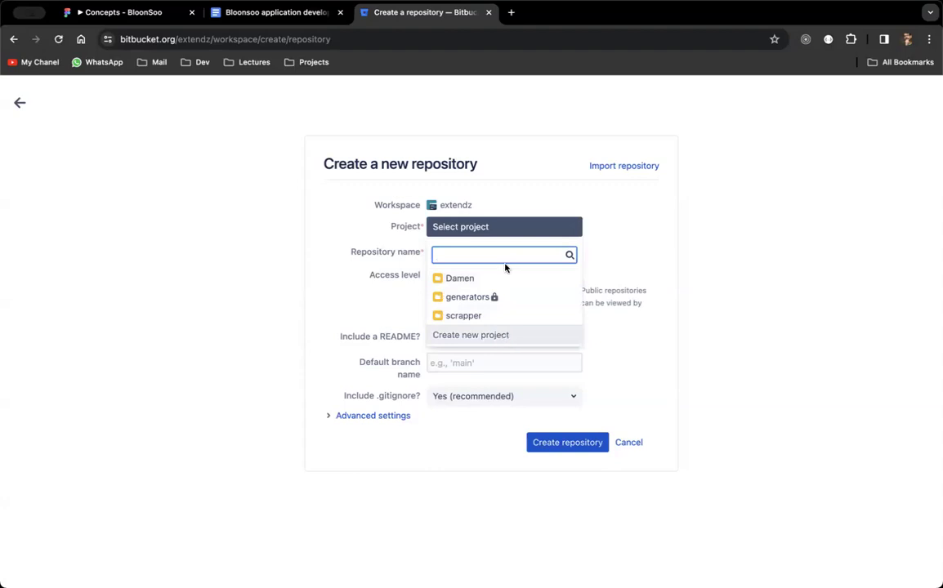
{"action": "key", "text": "Return"}
{"action": "left_click", "coordinate": [513, 227]}
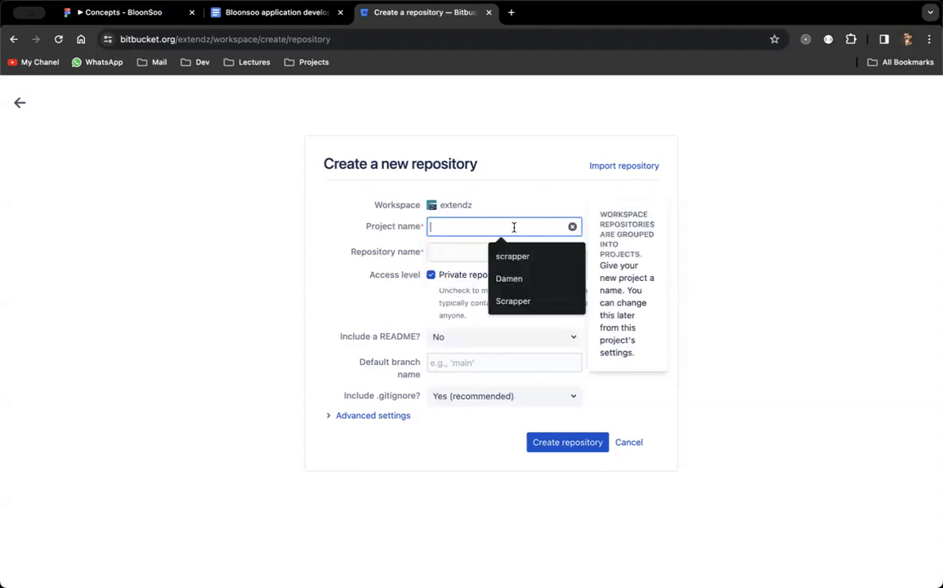
{"action": "type", "text": "Software"}
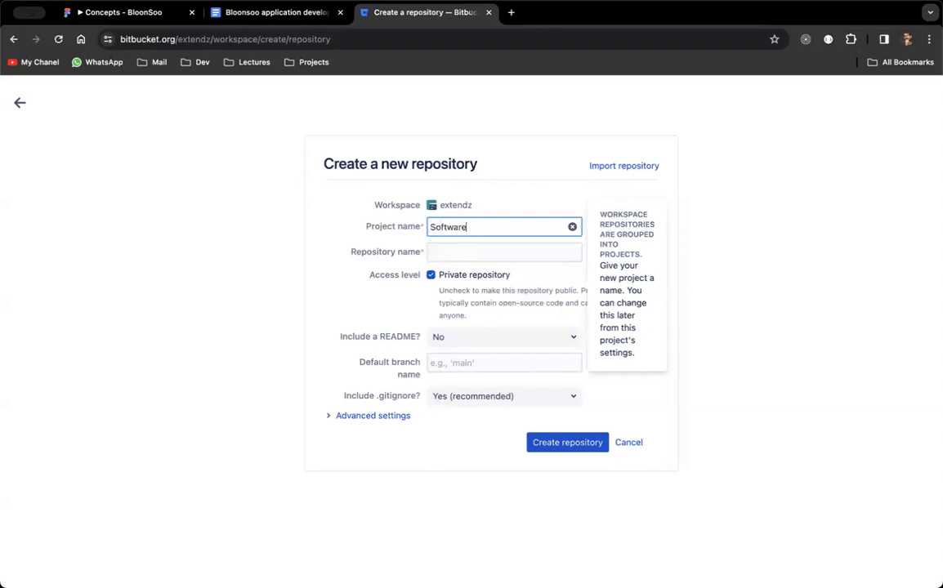
{"action": "type", "text": "Arch"}
Create public repository 'bloonsoo' with default branch 'main' and no .gitignore.
{"action": "left_click", "coordinate": [474, 253]}
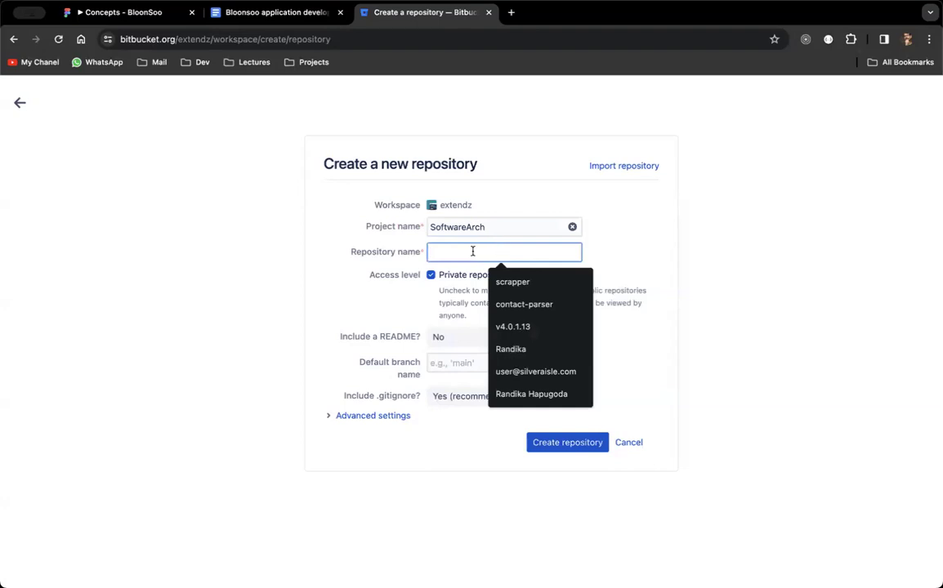
{"action": "type", "text": "bl"}
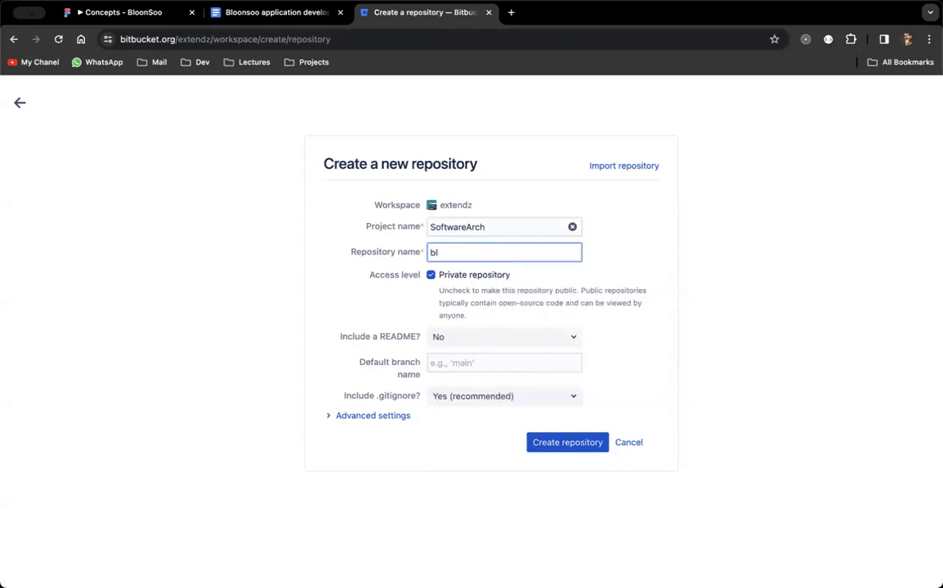
{"action": "type", "text": "oonsoo"}
{"action": "left_click", "coordinate": [431, 275]}
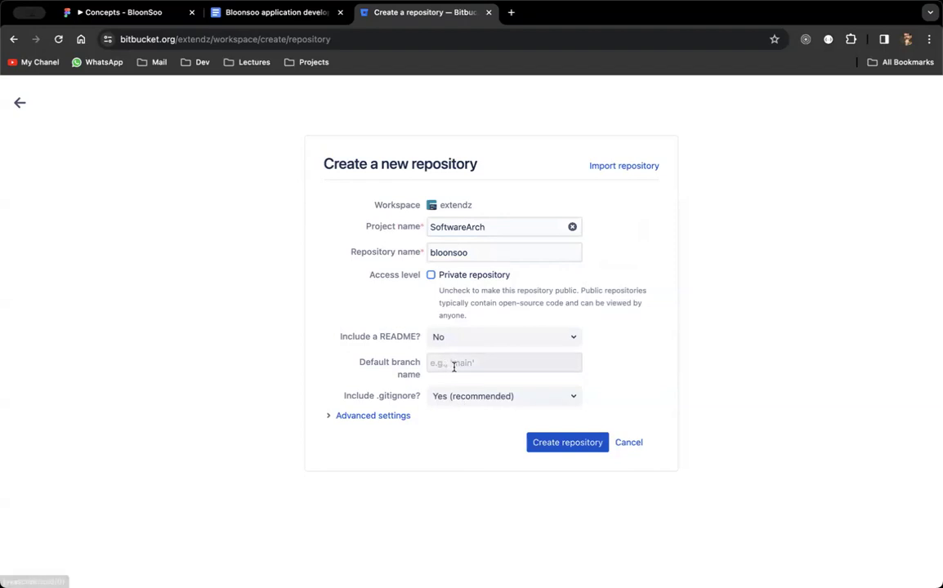
{"action": "left_click", "coordinate": [493, 363]}
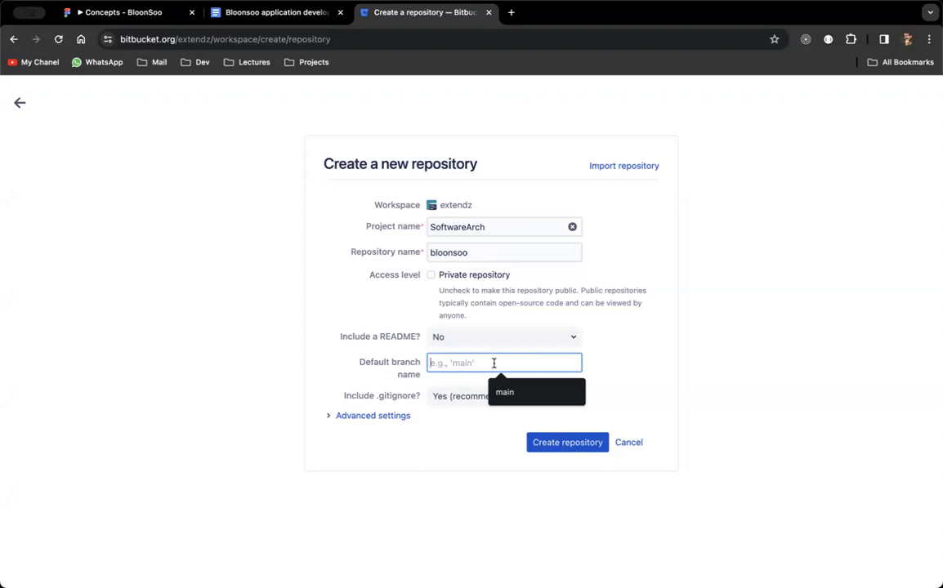
{"action": "type", "text": "main"}
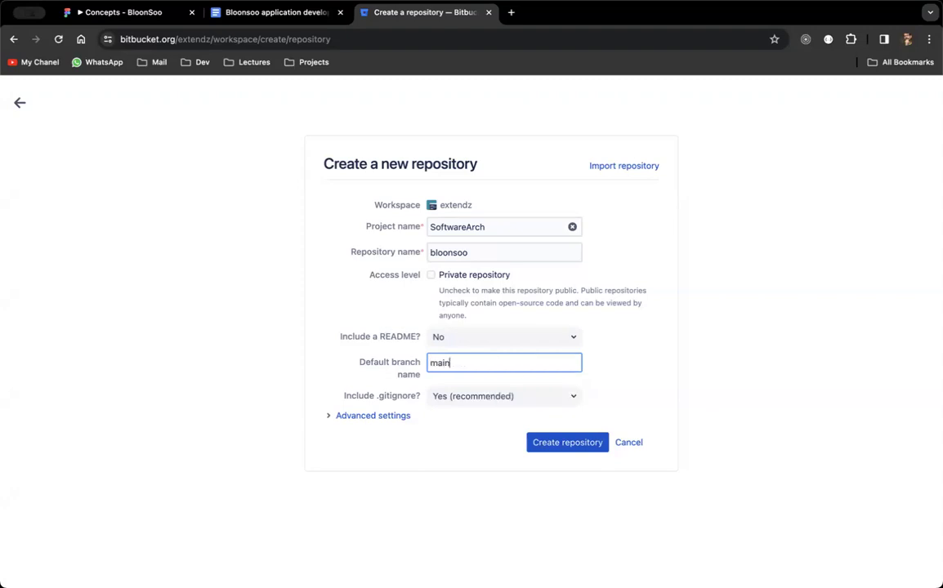
{"action": "left_click", "coordinate": [611, 356]}
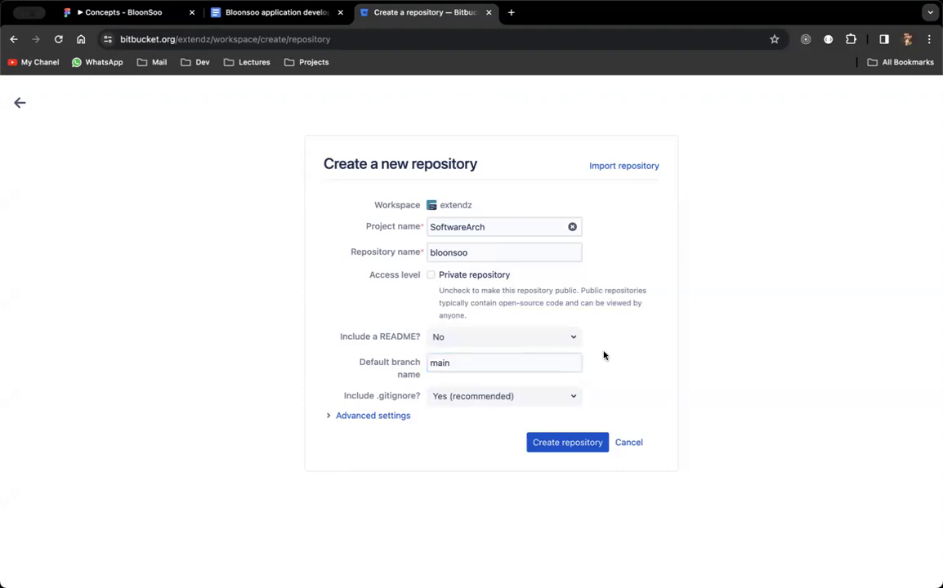
{"action": "left_click", "coordinate": [452, 401]}
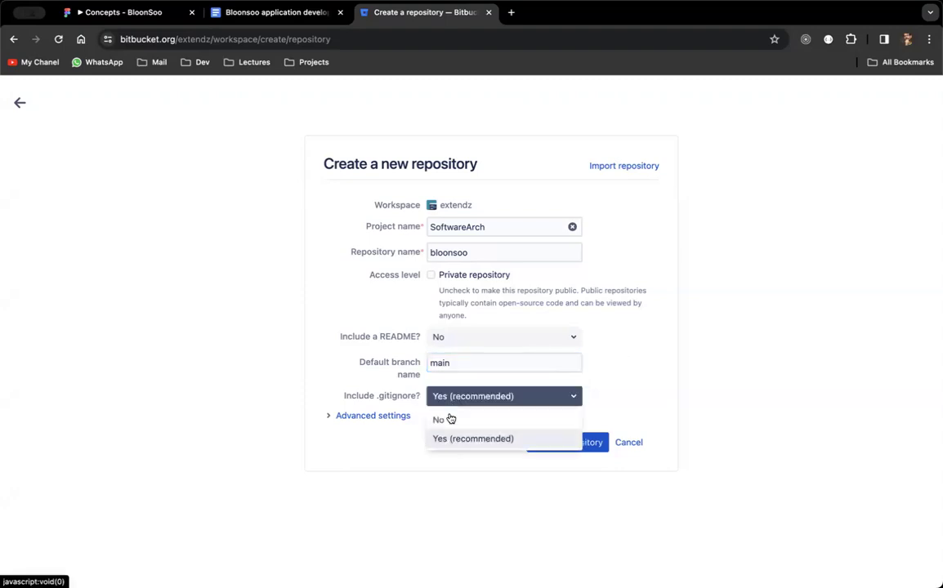
{"action": "left_click", "coordinate": [449, 422]}
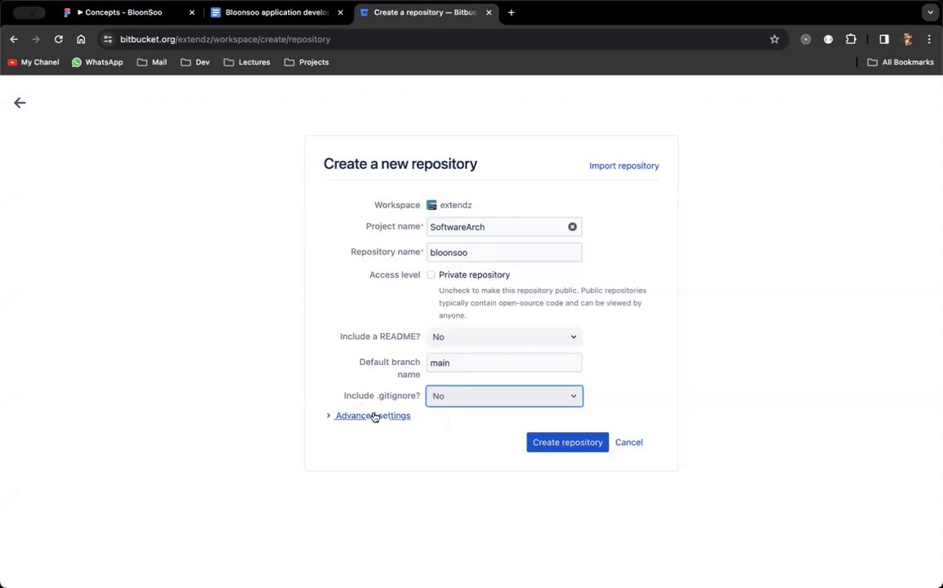
{"action": "left_click", "coordinate": [561, 442]}
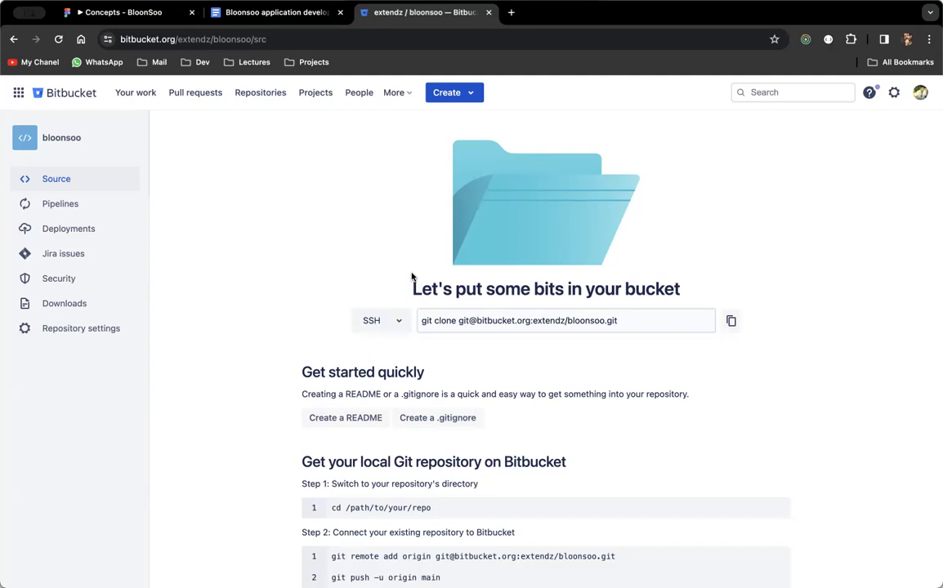
{"action": "scroll", "coordinate": [367, 252], "scroll_direction": "down", "scroll_amount": 1}
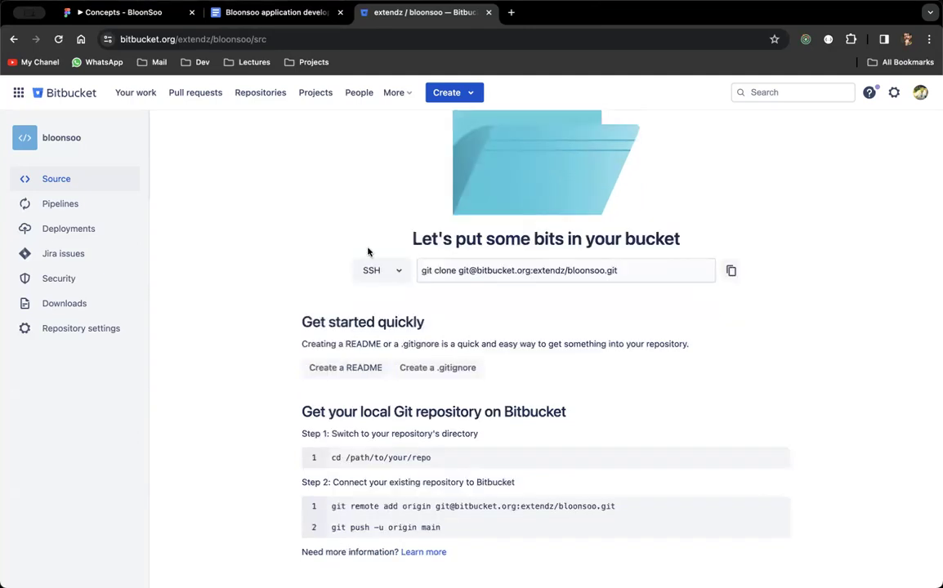
{"action": "scroll", "coordinate": [368, 245], "scroll_direction": "up", "scroll_amount": 1}
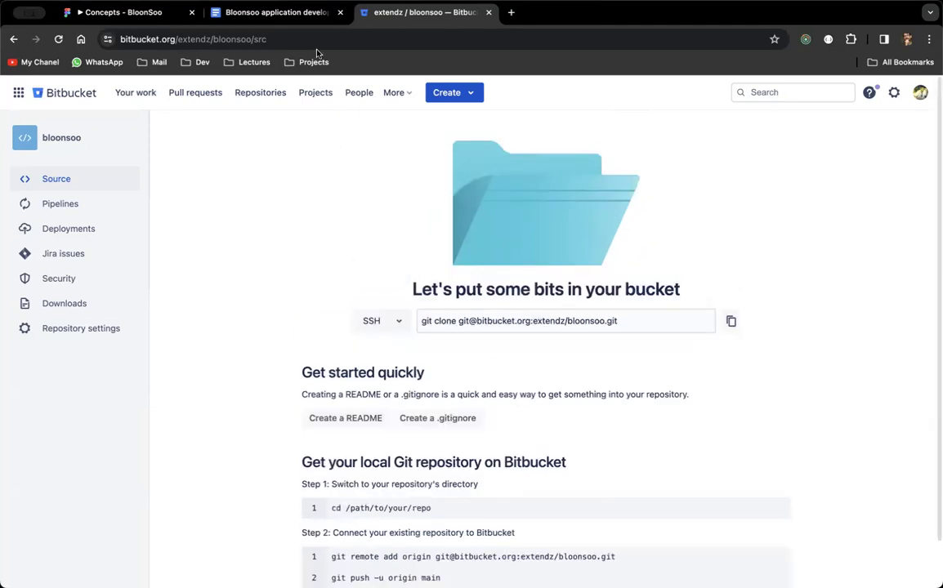
{"action": "left_click", "coordinate": [314, 43]}
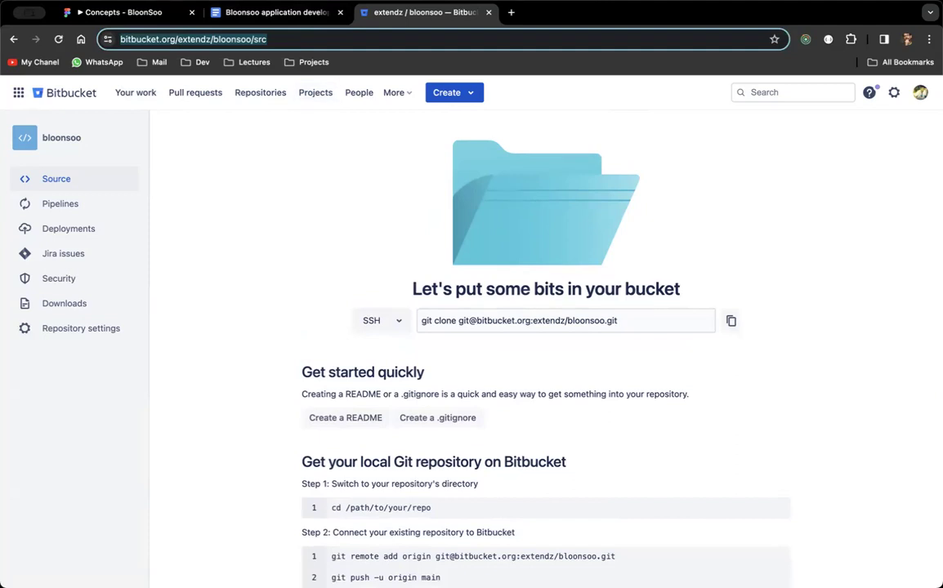
{"action": "key", "text": "super+Tab"}
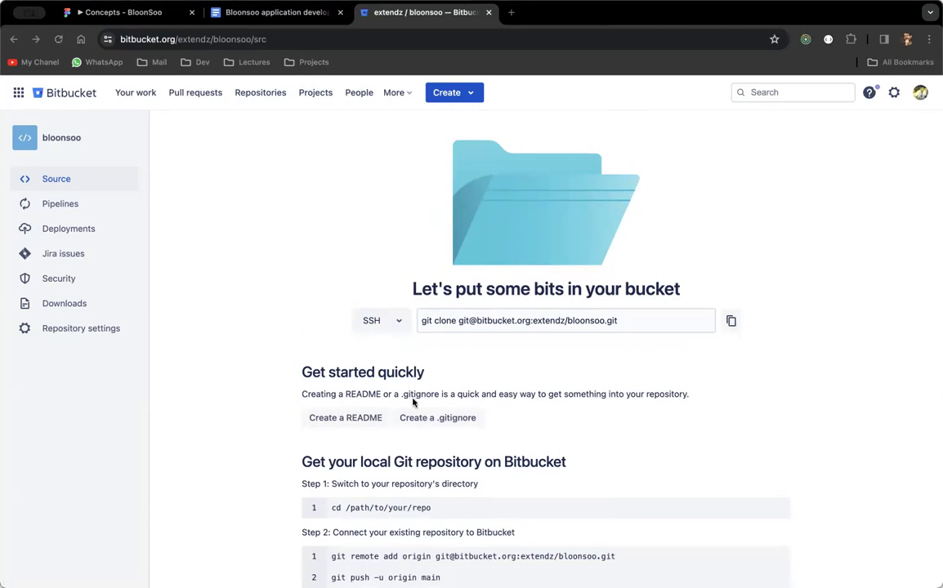
{"action": "scroll", "coordinate": [314, 258], "scroll_direction": "down", "scroll_amount": 2}
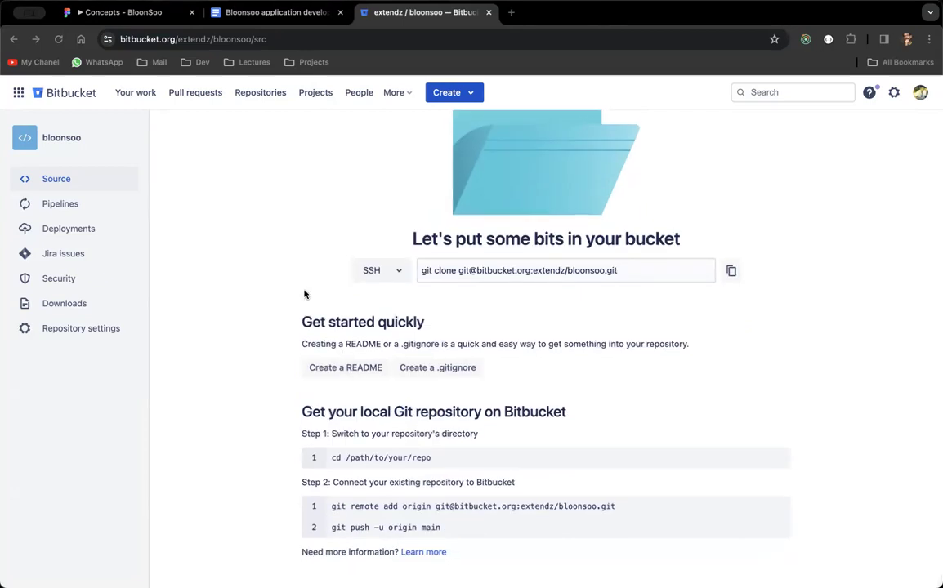
{"action": "key", "text": "super+l"}
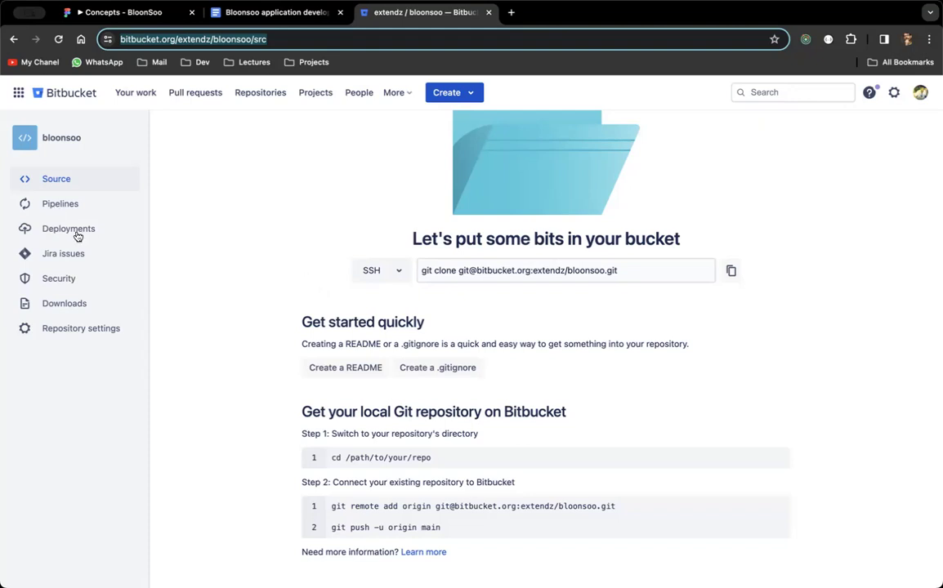
{"action": "left_click", "coordinate": [263, 228]}
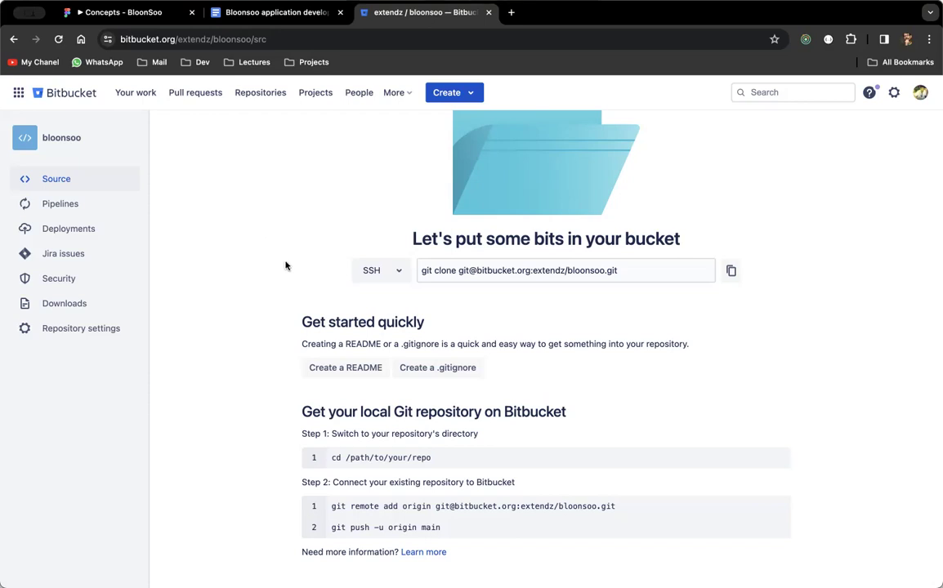
{"action": "left_click", "coordinate": [88, 255]}
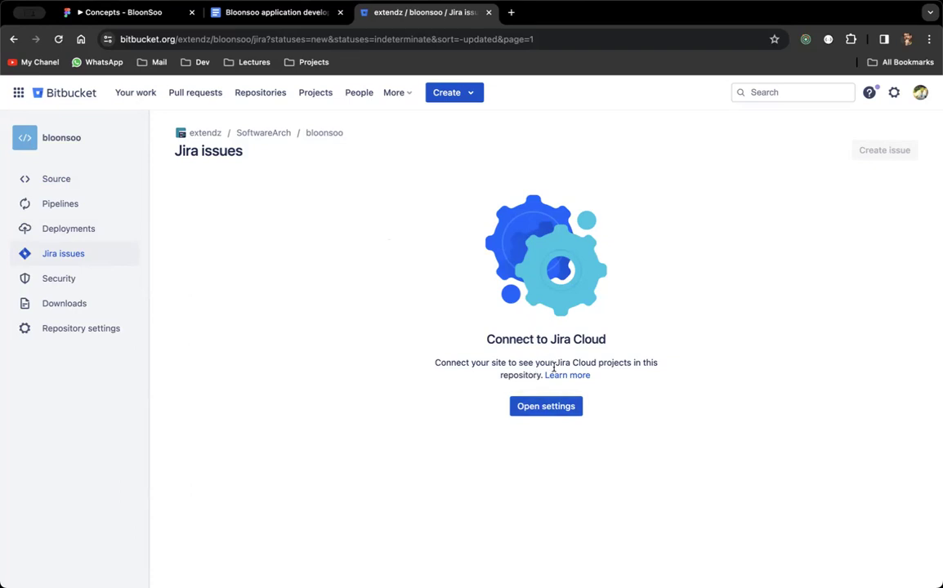
Review the Jira Cloud integration settings, close them, and reopen the Trello workspace tab.
{"action": "left_click", "coordinate": [552, 408]}
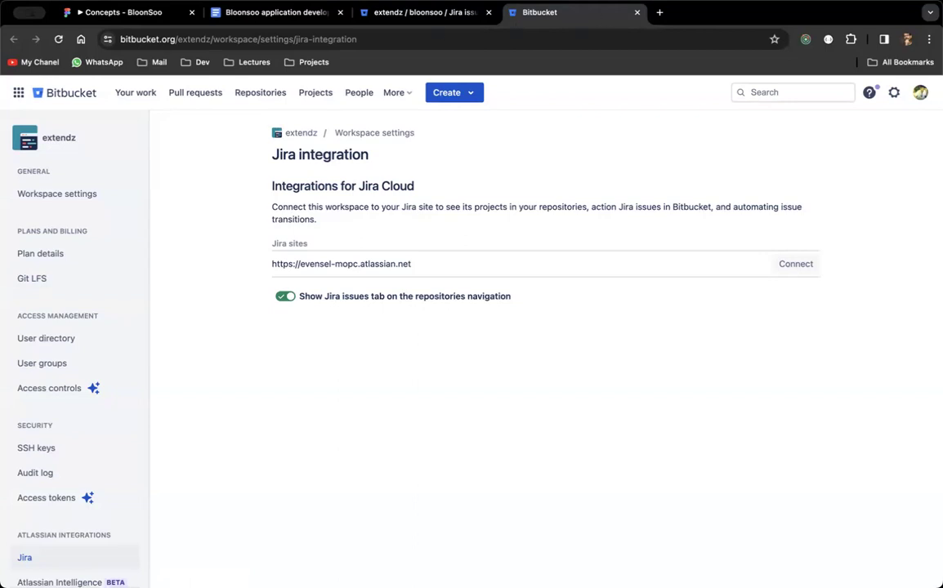
{"action": "left_click", "coordinate": [637, 12]}
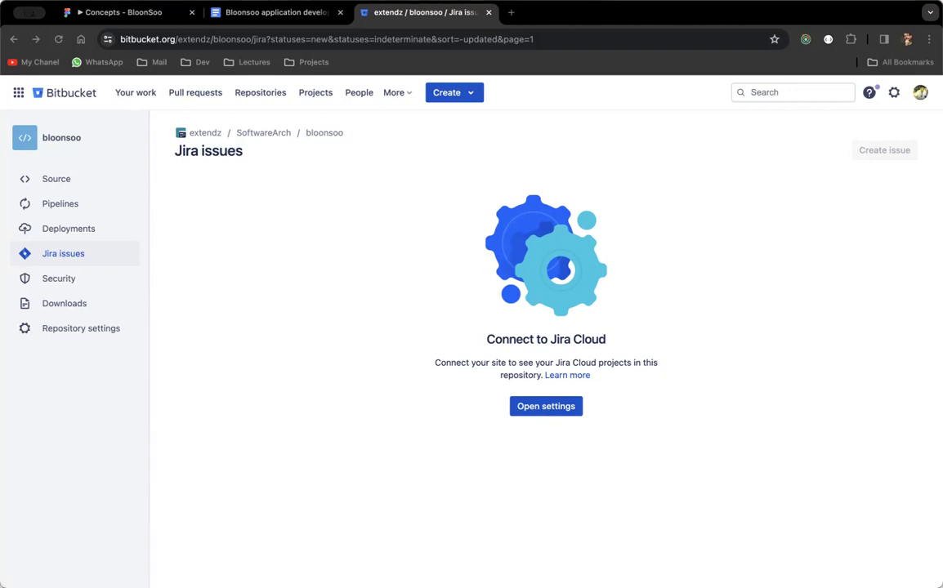
{"action": "key", "text": "super+shift+t"}
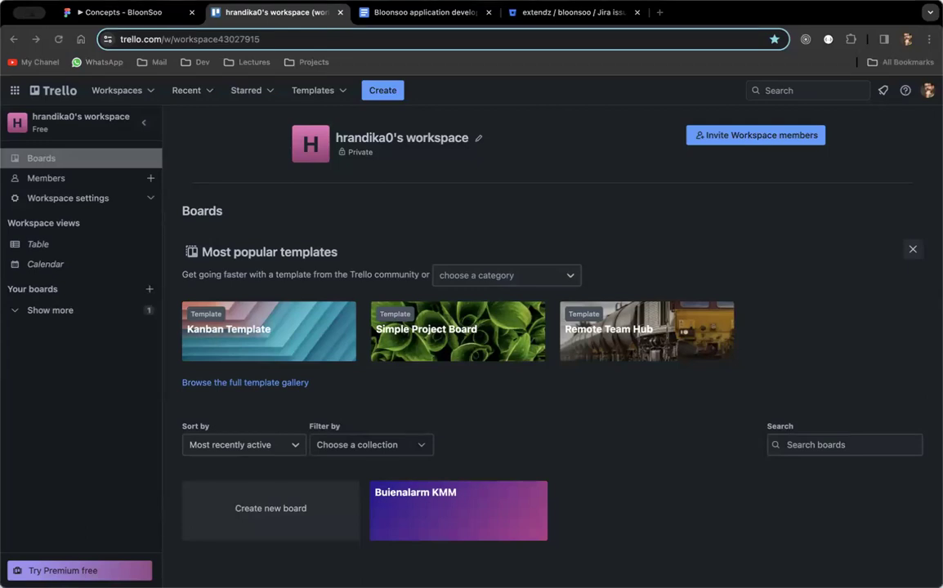
Check the Bloonsoo docs, close the Jira settings tab, view repo source, then return to Trello.
{"action": "left_click", "coordinate": [398, 19]}
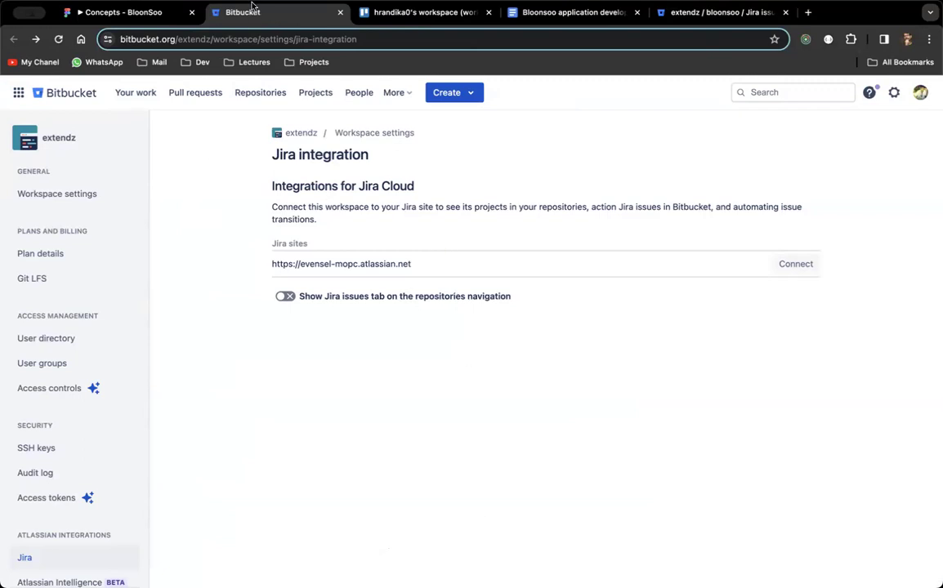
{"action": "left_click", "coordinate": [581, 13]}
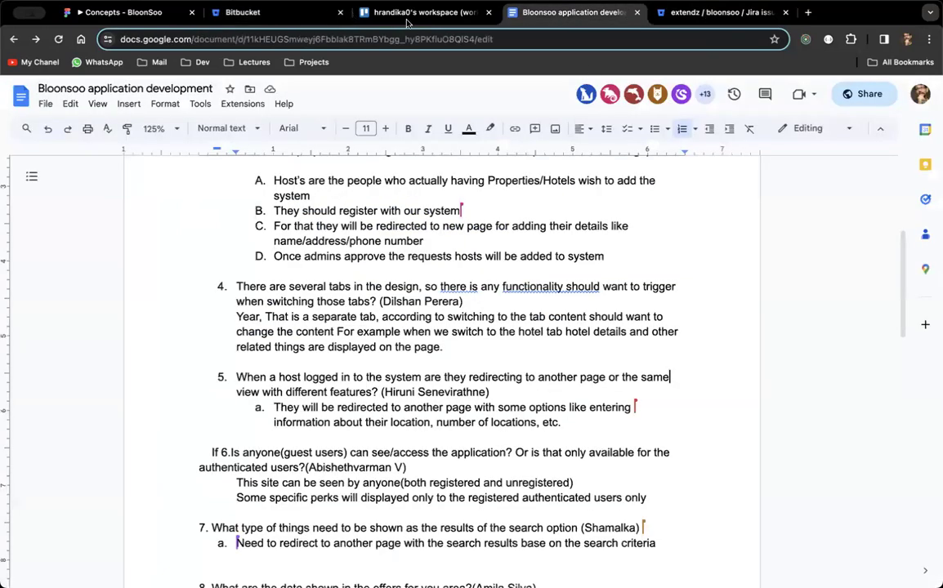
{"action": "left_click", "coordinate": [366, 20]}
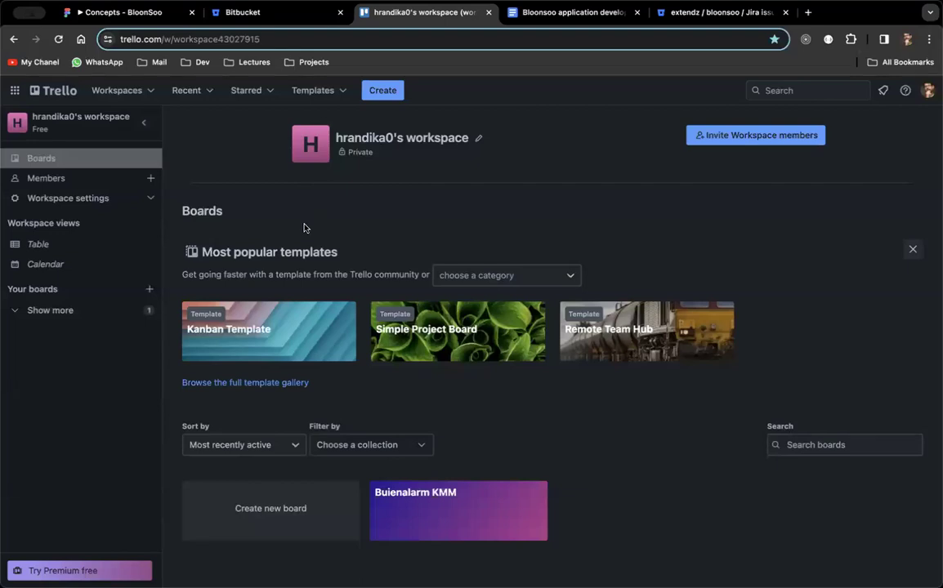
{"action": "left_click", "coordinate": [287, 12]}
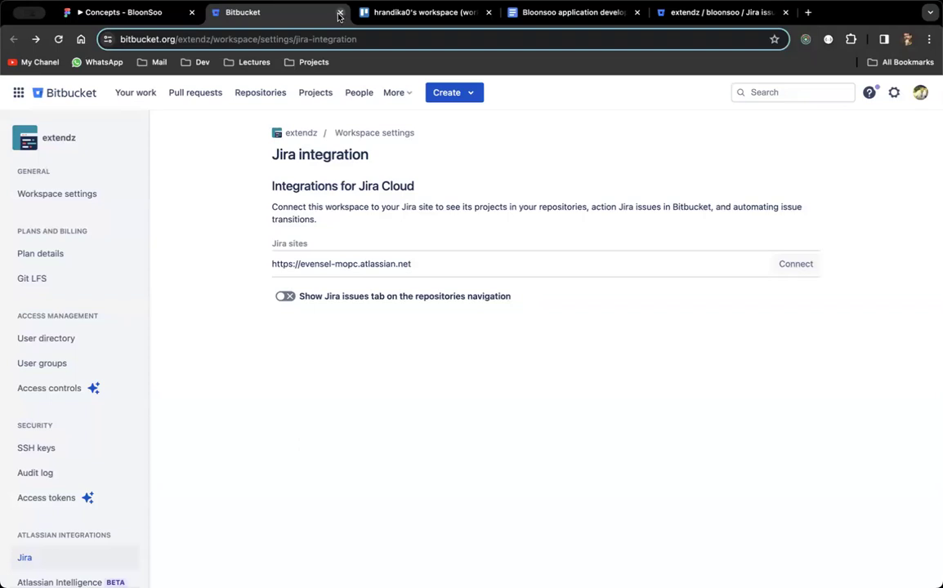
{"action": "left_click", "coordinate": [339, 15]}
{"action": "left_click", "coordinate": [539, 12]}
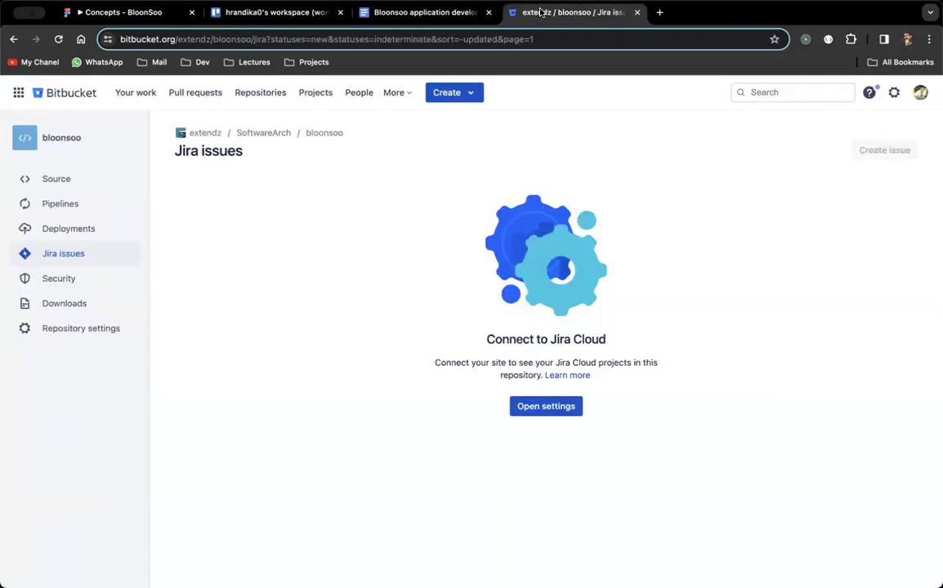
{"action": "left_click", "coordinate": [78, 186]}
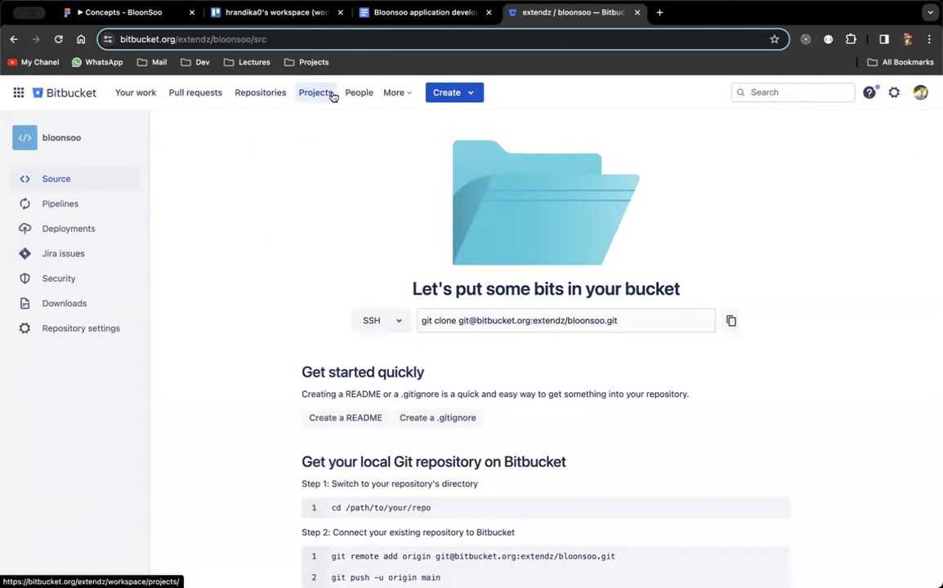
{"action": "left_click", "coordinate": [299, 23]}
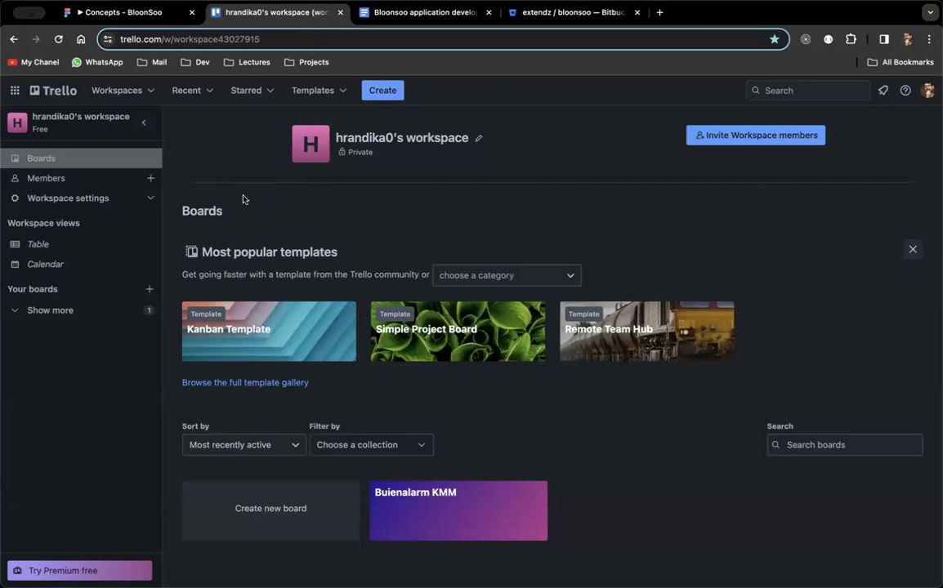
{"action": "left_click", "coordinate": [523, 11]}
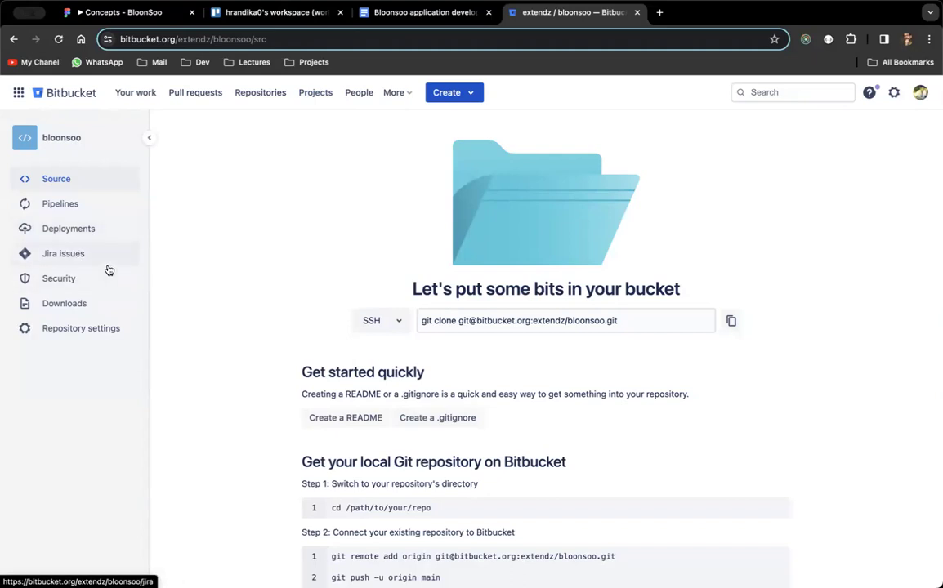
{"action": "left_click", "coordinate": [294, 14]}
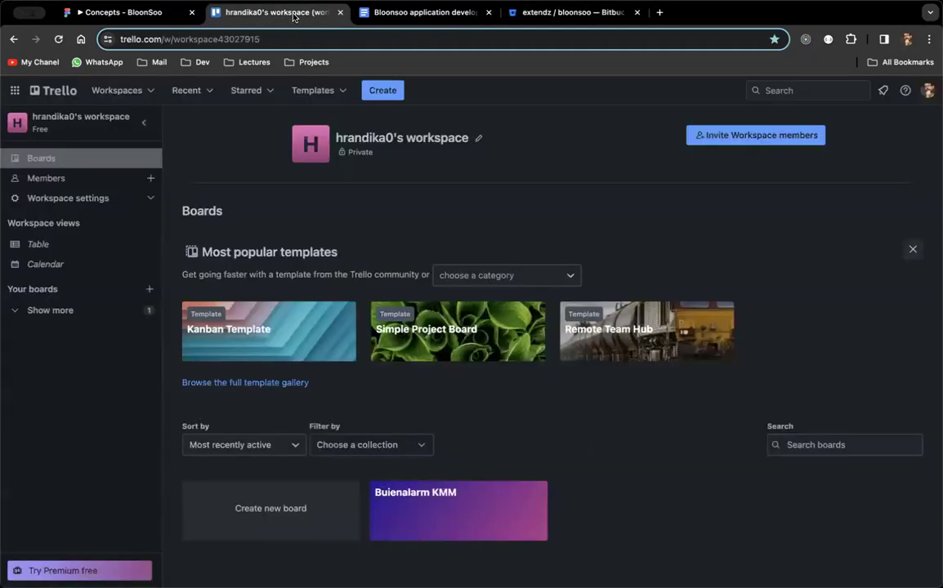
Create a board titled 'Bloonsoo' from the Simple Project Board template.
{"action": "left_click", "coordinate": [436, 345]}
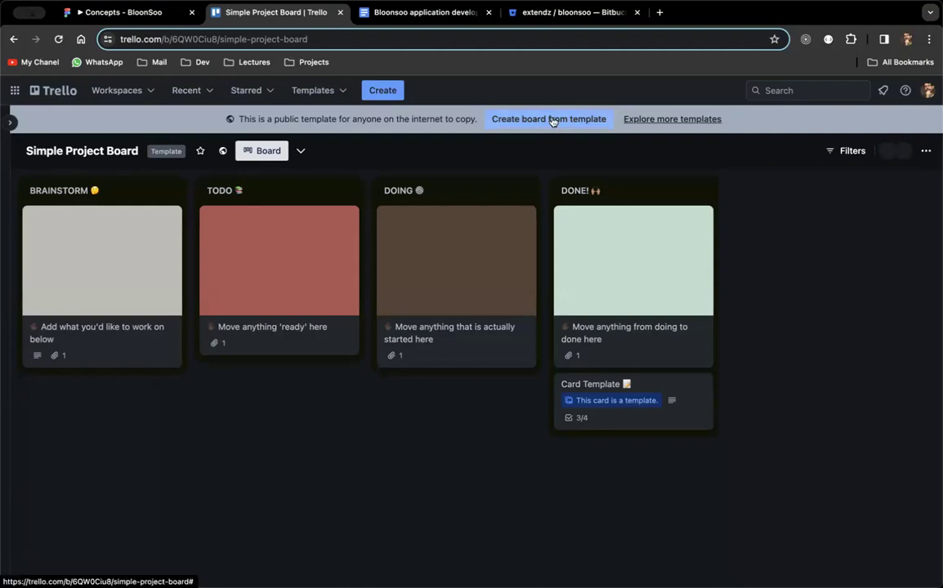
{"action": "left_click", "coordinate": [552, 121]}
{"action": "double_click", "coordinate": [603, 187]}
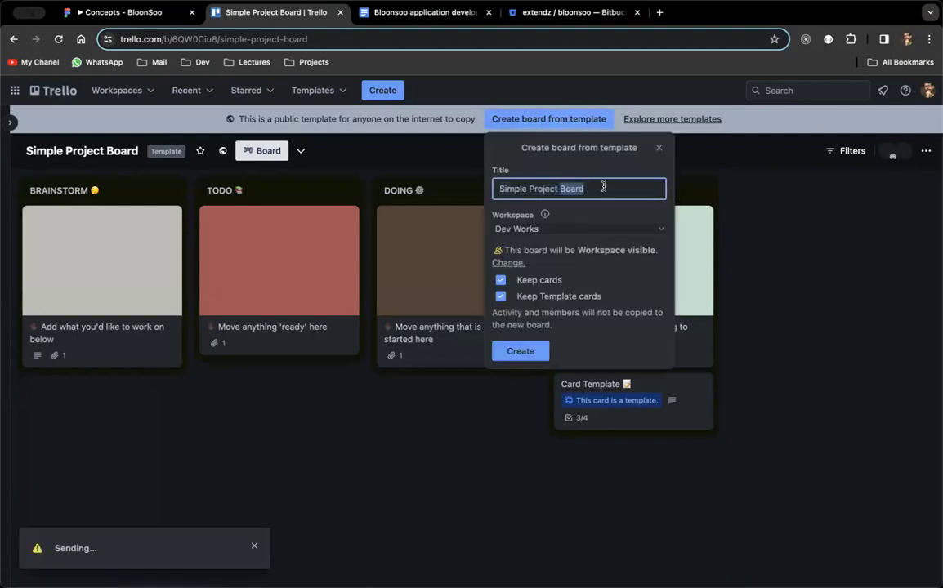
{"action": "triple_click", "coordinate": [603, 187]}
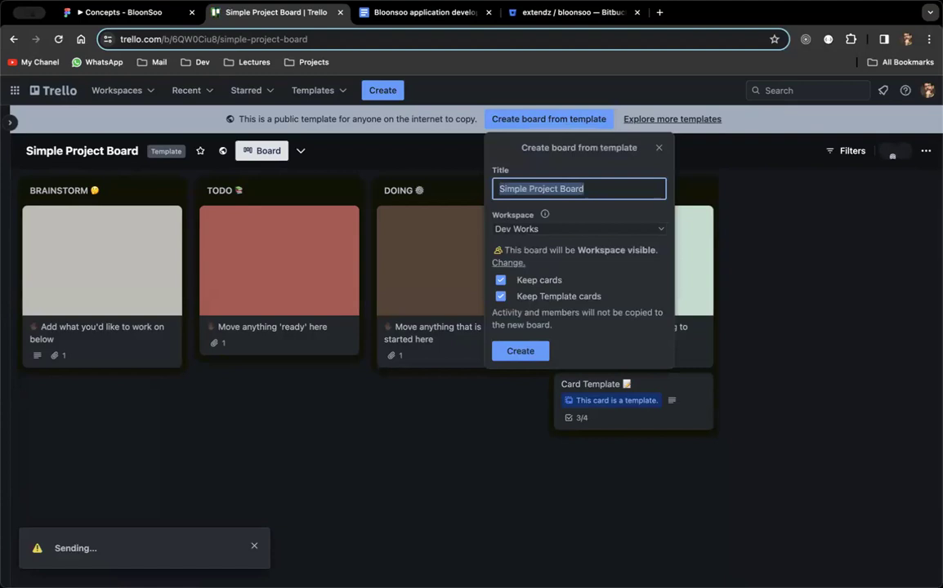
{"action": "type", "text": "Blon"}
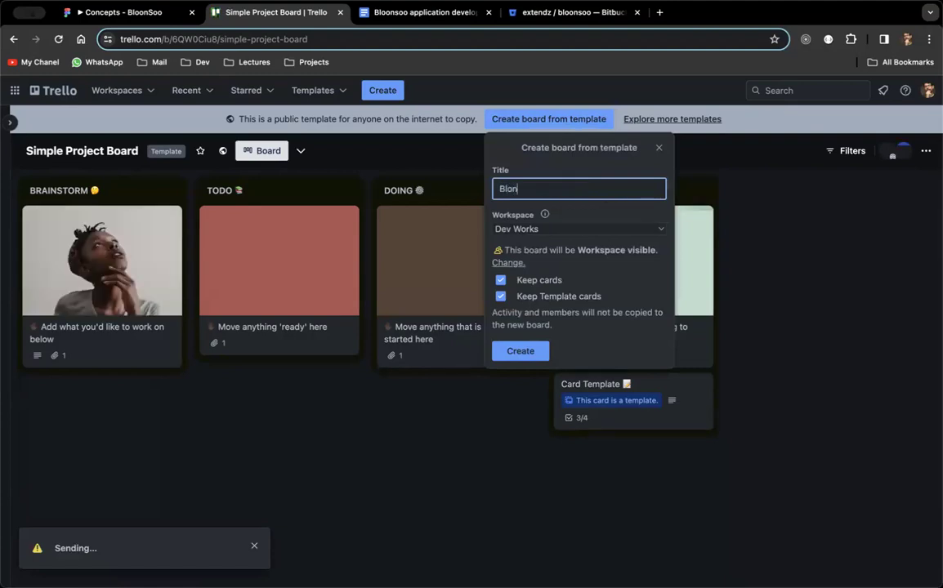
{"action": "key", "text": "BackSpace"}
{"action": "type", "text": "onsoo"}
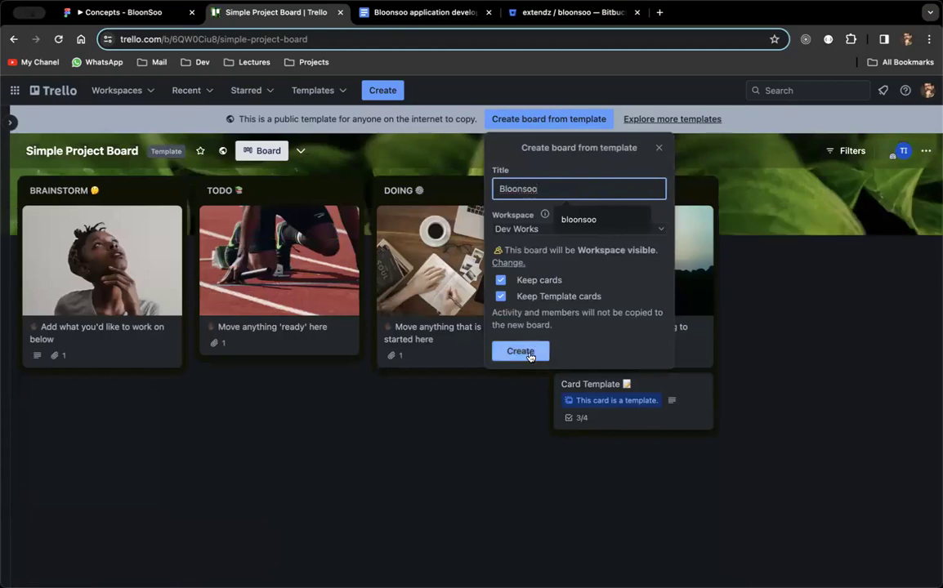
{"action": "left_click", "coordinate": [520, 351]}
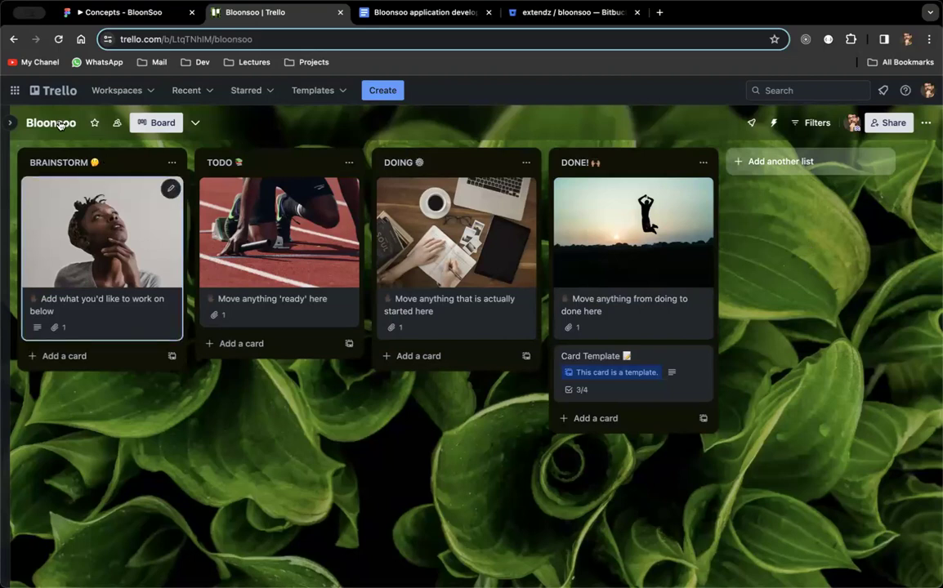
Check the Bloonsoo board's visibility and keep it set to Public.
{"action": "left_click", "coordinate": [196, 122]}
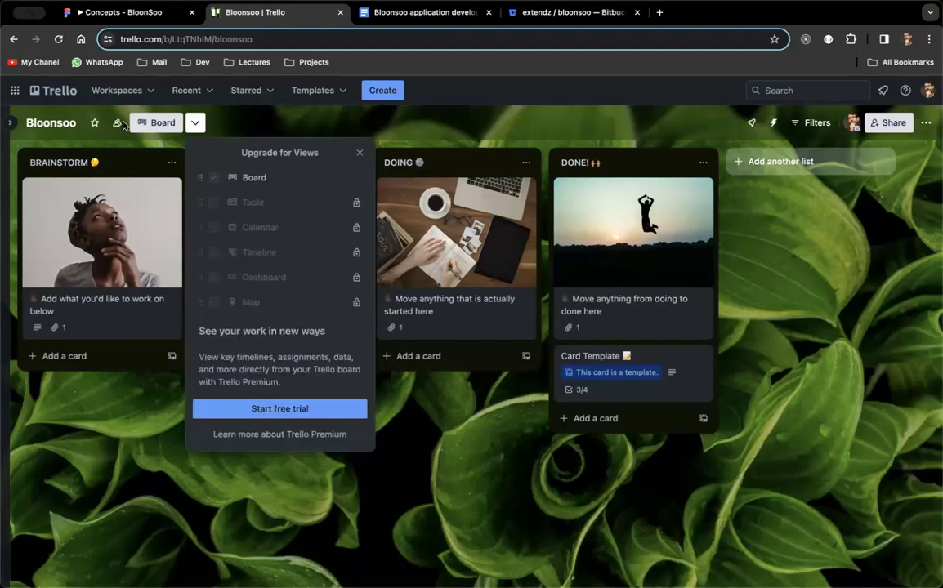
{"action": "left_click", "coordinate": [116, 123]}
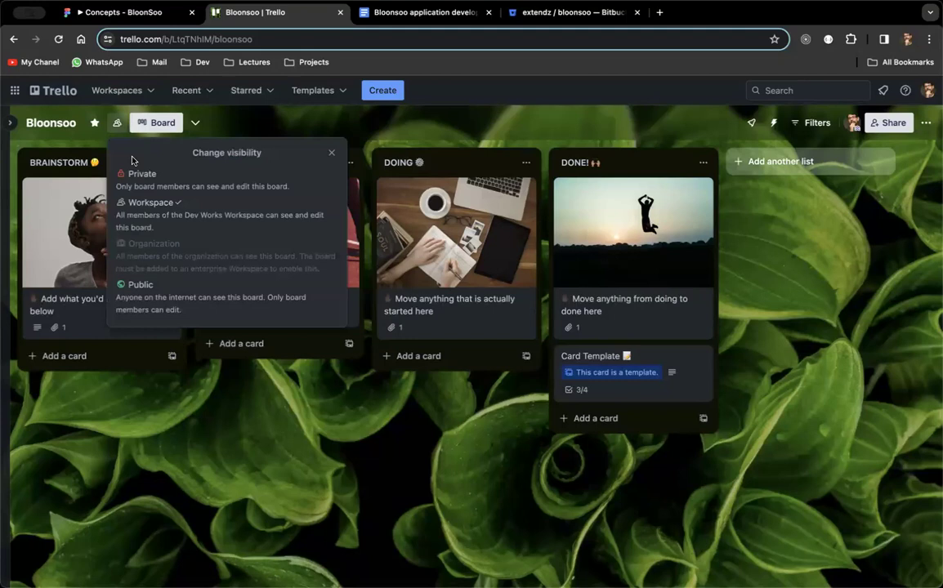
{"action": "left_click", "coordinate": [185, 198]}
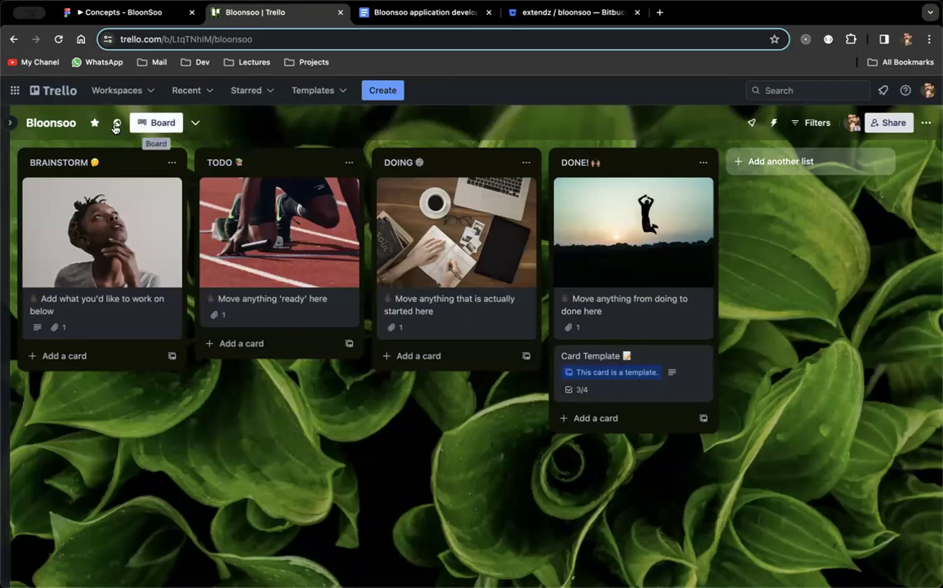
{"action": "left_click", "coordinate": [115, 127]}
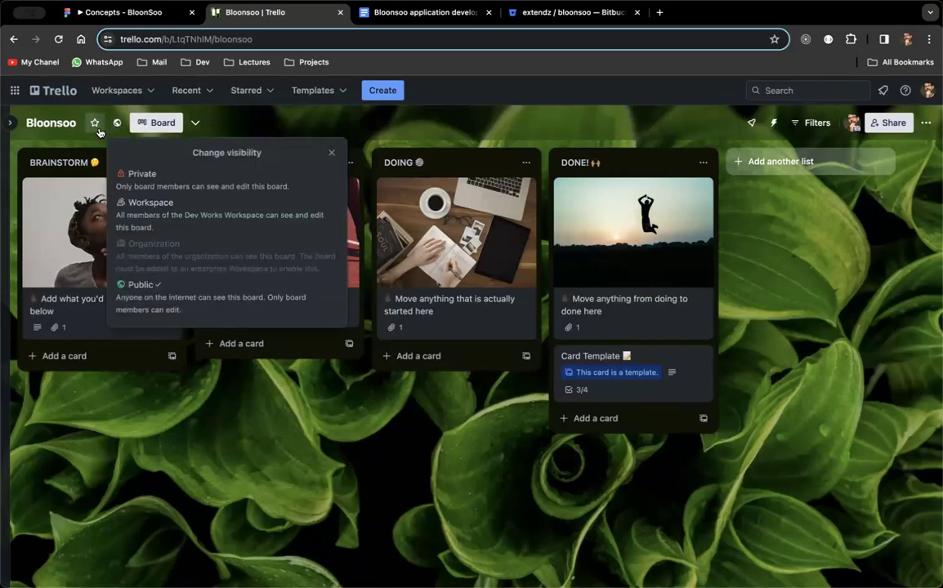
{"action": "left_click", "coordinate": [248, 114]}
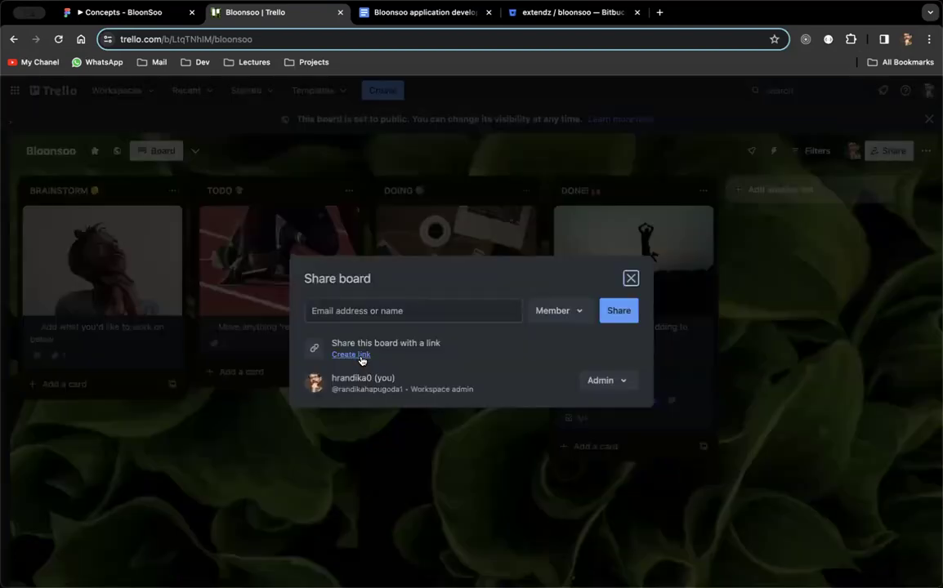
Create and copy a member join link for Bloonsoo, close sharing, and return to the Docs notes.
{"action": "left_click", "coordinate": [360, 357]}
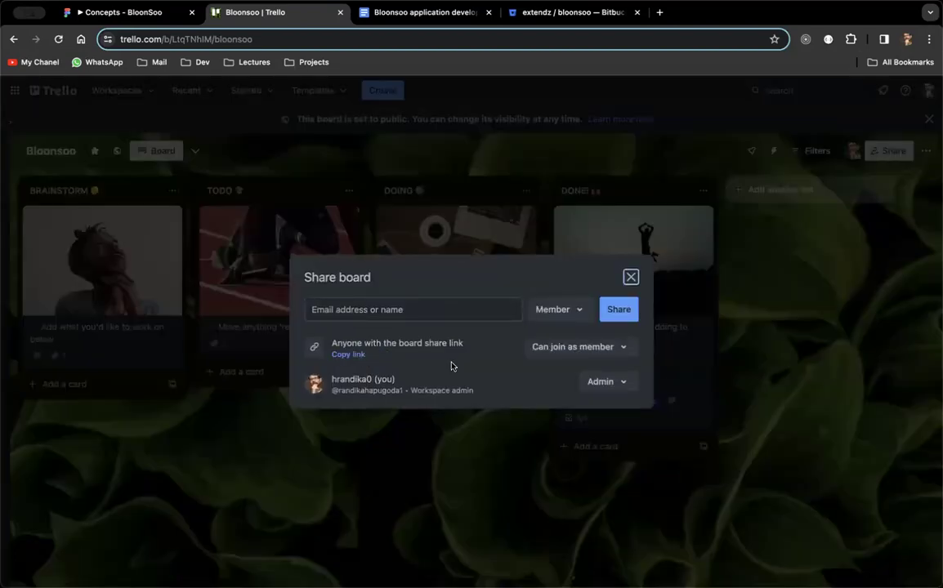
{"action": "left_click", "coordinate": [571, 348]}
{"action": "left_click", "coordinate": [571, 348]}
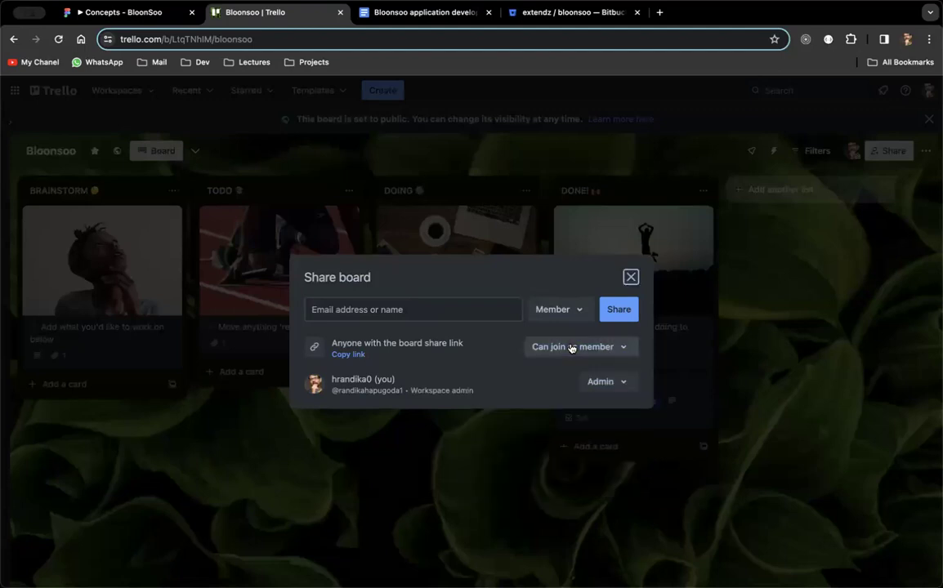
{"action": "left_click", "coordinate": [348, 354]}
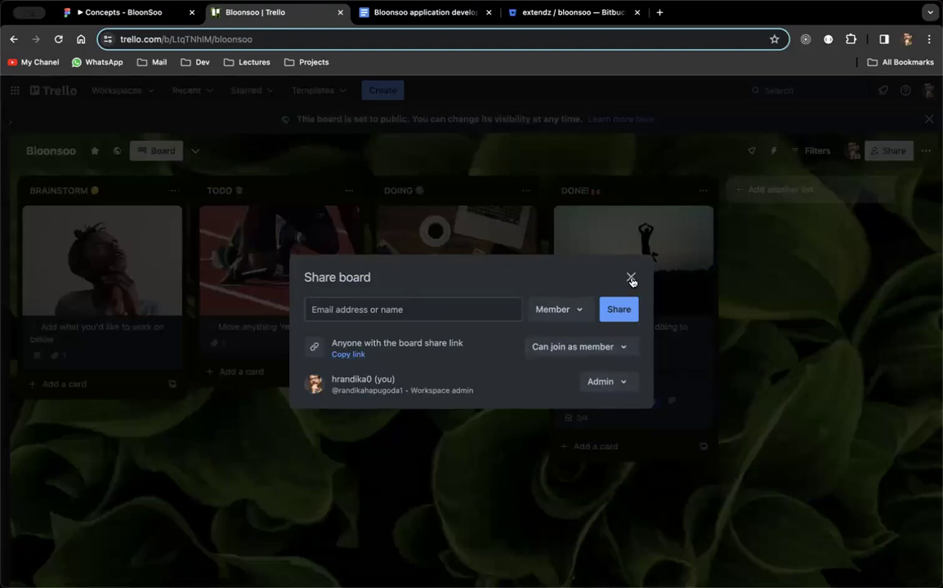
{"action": "left_click", "coordinate": [630, 279]}
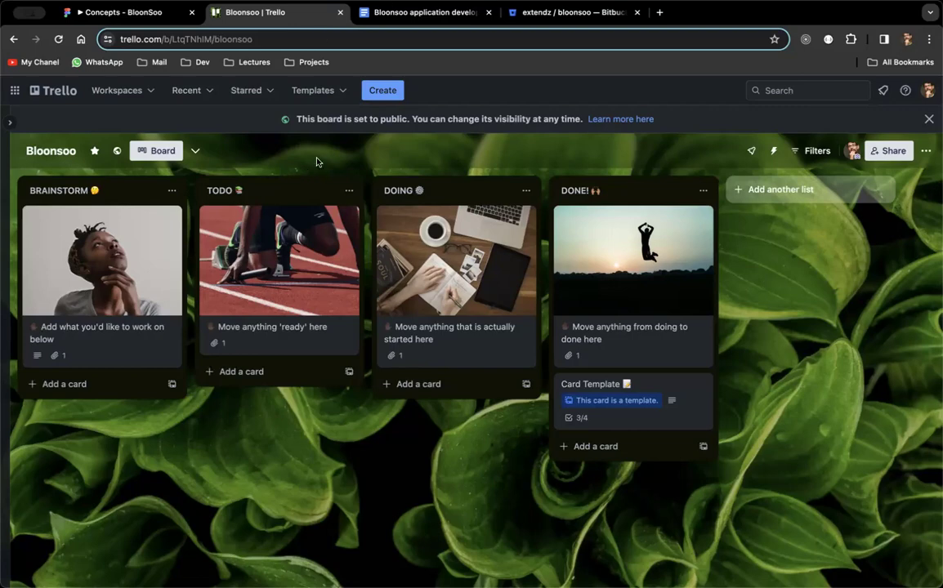
{"action": "left_click", "coordinate": [433, 15]}
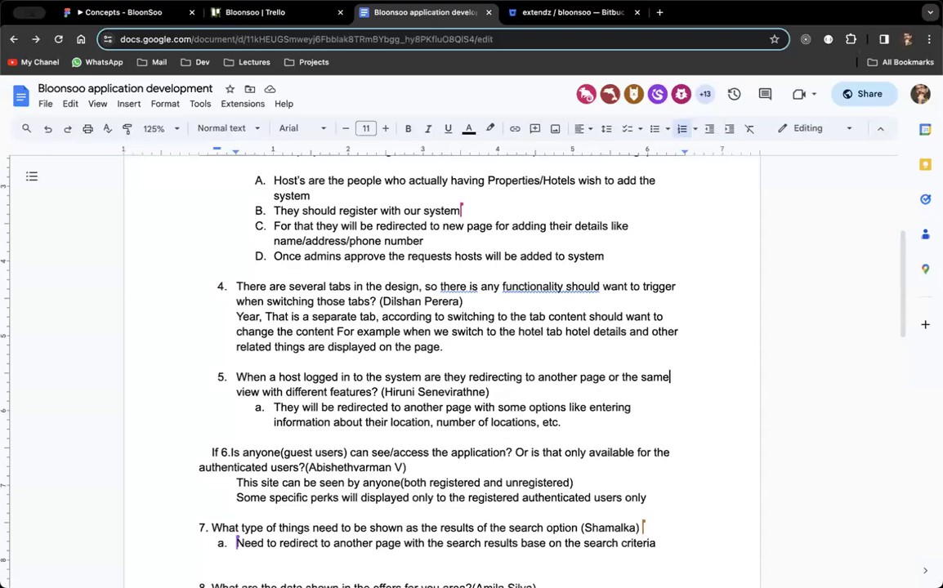
Move the host question onto its own list item, then glance at the Trello board before returning.
{"action": "key", "text": "Return"}
{"action": "scroll", "coordinate": [223, 415], "scroll_direction": "up", "scroll_amount": 1}
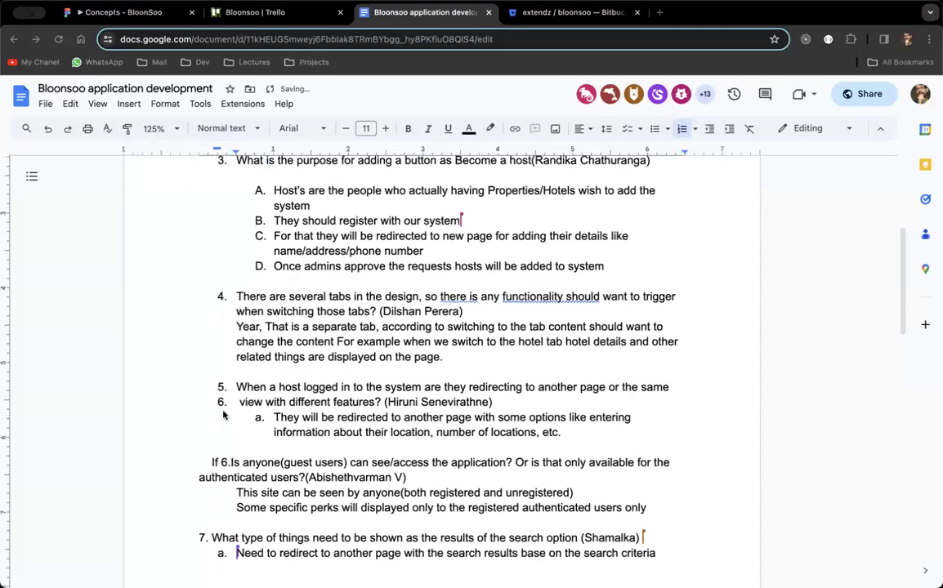
{"action": "scroll", "coordinate": [224, 415], "scroll_direction": "down", "scroll_amount": 1}
{"action": "scroll", "coordinate": [224, 415], "scroll_direction": "up", "scroll_amount": 8}
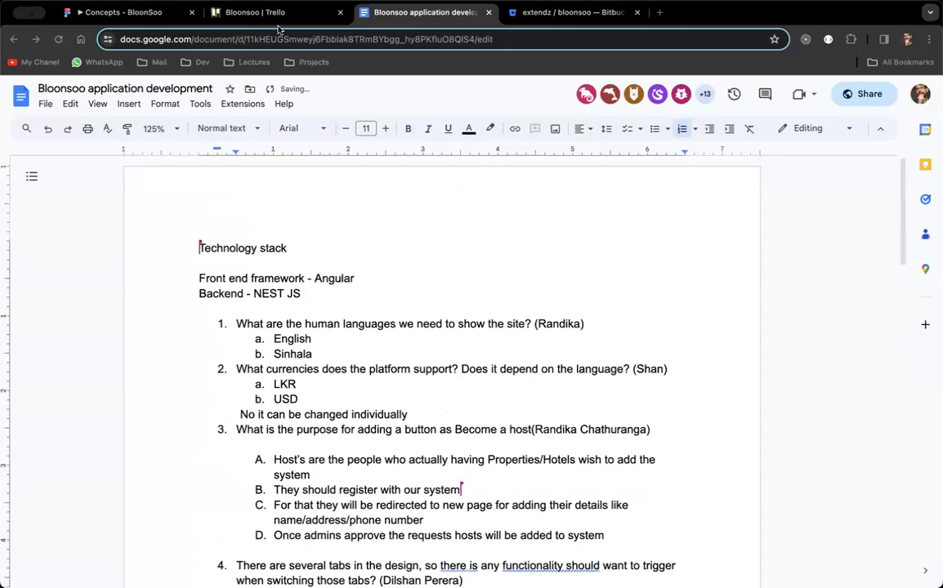
{"action": "left_click", "coordinate": [250, 13]}
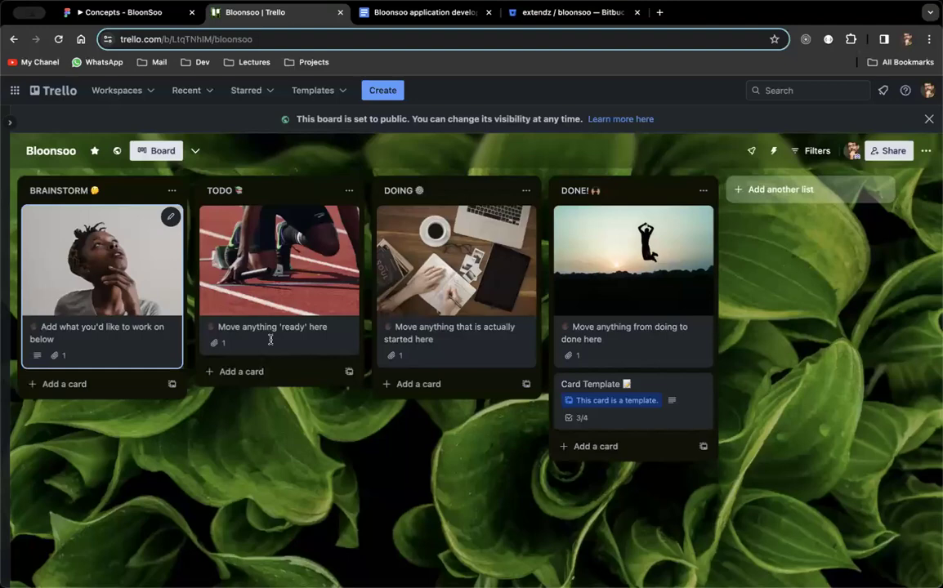
{"action": "key", "text": "ctrl+Tab"}
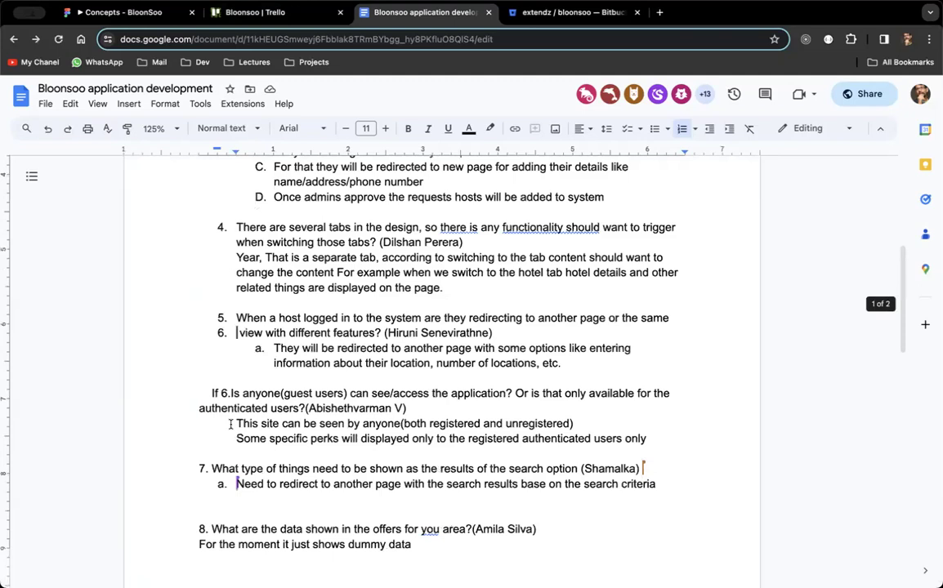
{"action": "scroll", "coordinate": [230, 424], "scroll_direction": "down", "scroll_amount": 15}
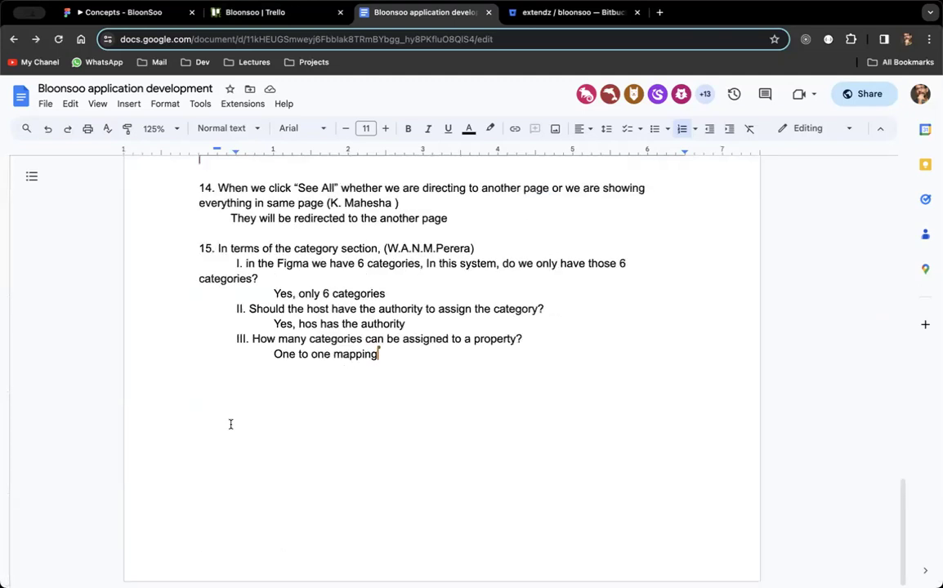
{"action": "key", "text": "super+Up"}
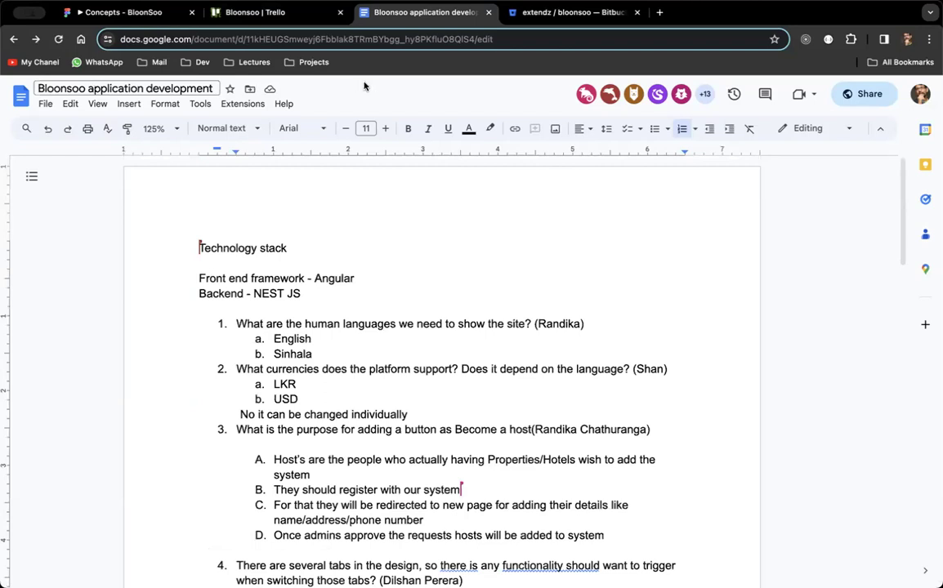
Rename the document to 'Bloonsoo Requirement document'.
{"action": "left_click", "coordinate": [122, 88]}
{"action": "type", "text": "Bloonsoo Re"}
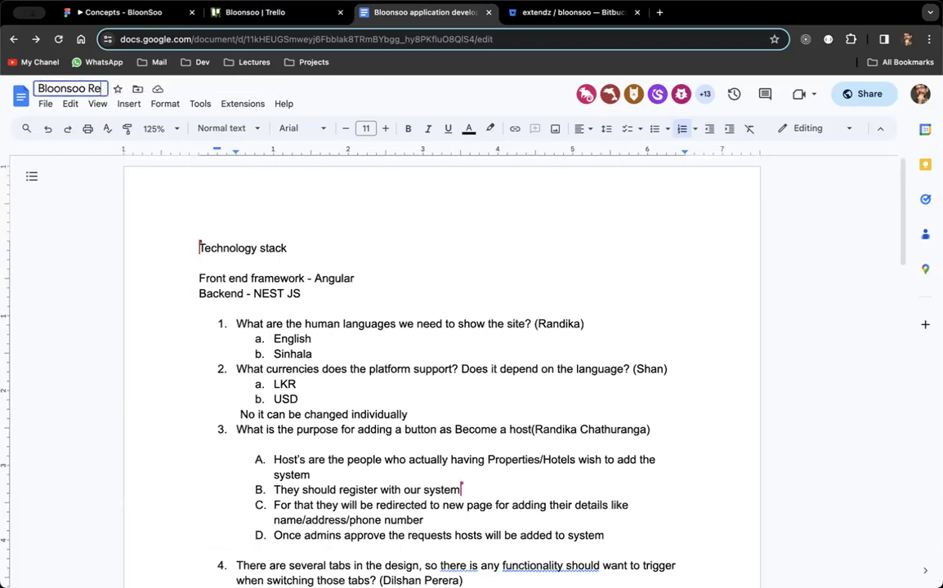
{"action": "type", "text": "quirement d"}
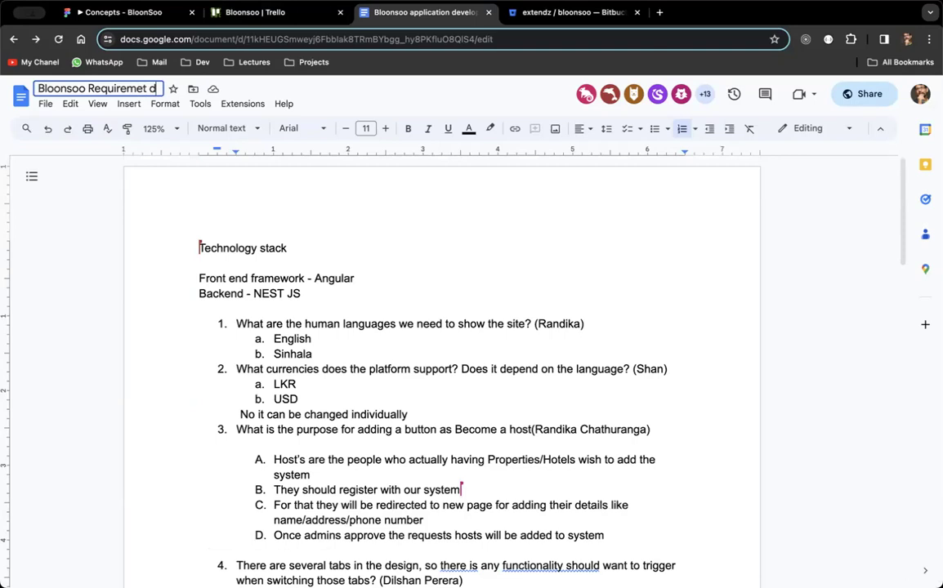
{"action": "type", "text": "ocument"}
{"action": "left_click", "coordinate": [341, 292]}
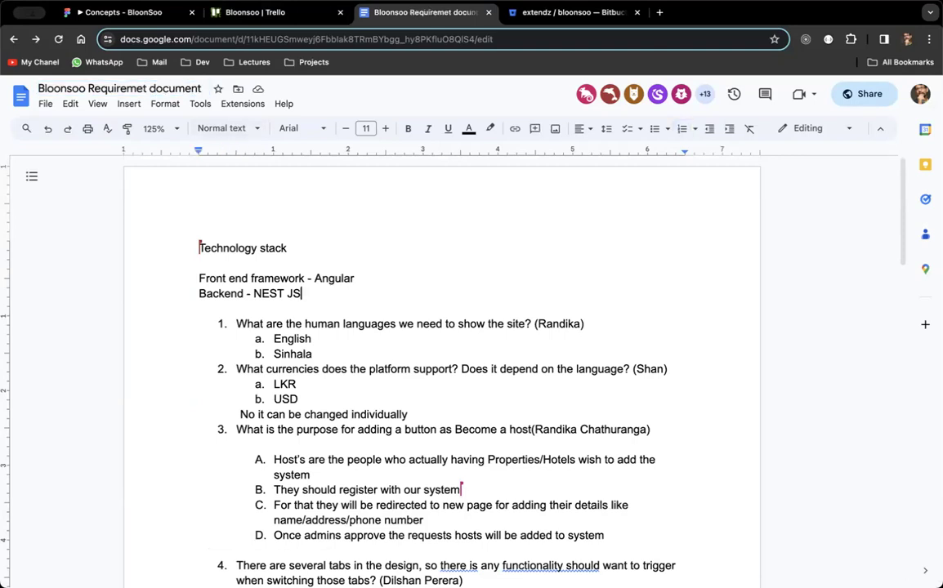
Start a new line under Backend - NEST JS reading 'Source code ='.
{"action": "key", "text": "Return"}
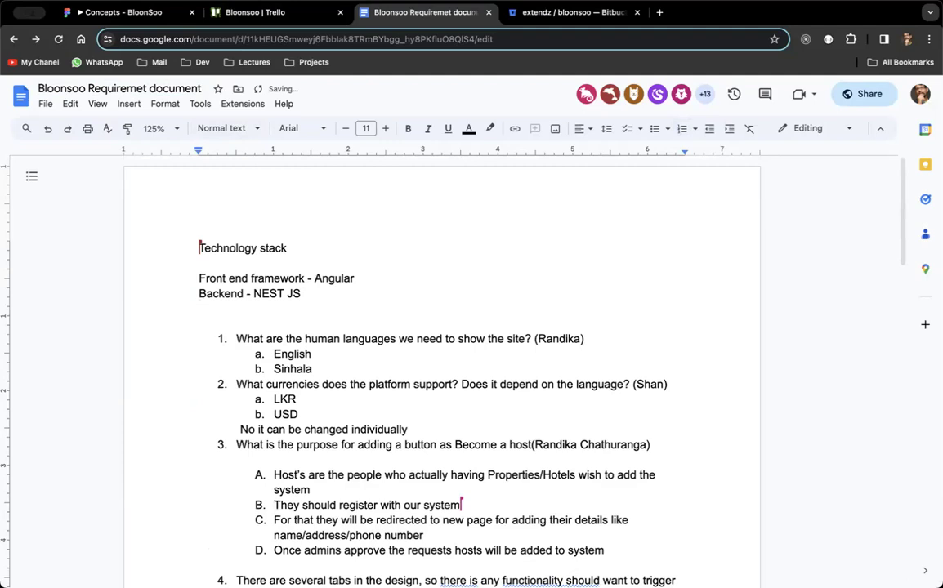
{"action": "type", "text": "B"}
{"action": "key", "text": "BackSpace"}
{"action": "type", "text": "Source code ="}
Change the Source code separator to a dash and check the Bitbucket and Trello tabs.
{"action": "key", "text": "BackSpace"}
{"action": "key", "text": "BackSpace"}
{"action": "key", "text": "BackSpace"}
{"action": "type", "text": "-"}
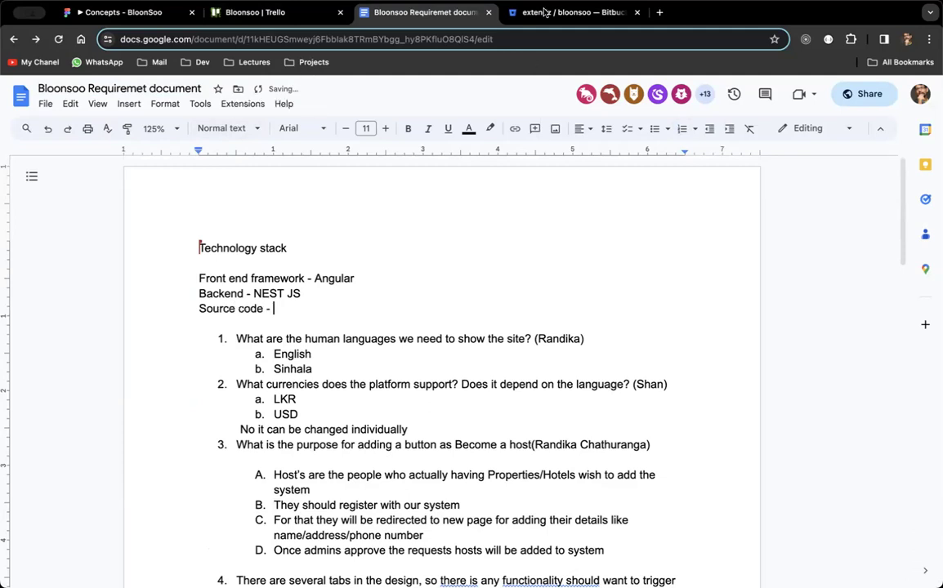
{"action": "left_click", "coordinate": [544, 11]}
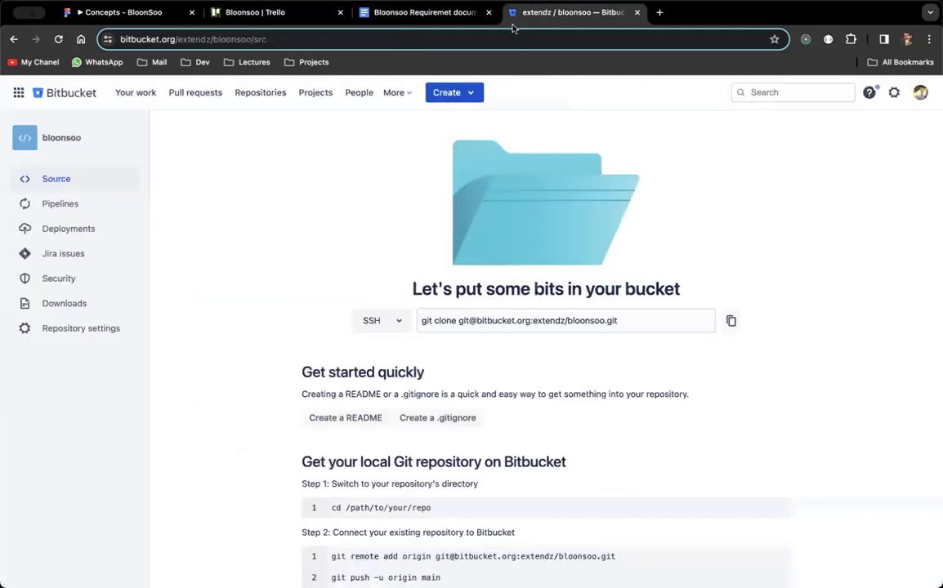
{"action": "left_click", "coordinate": [237, 14]}
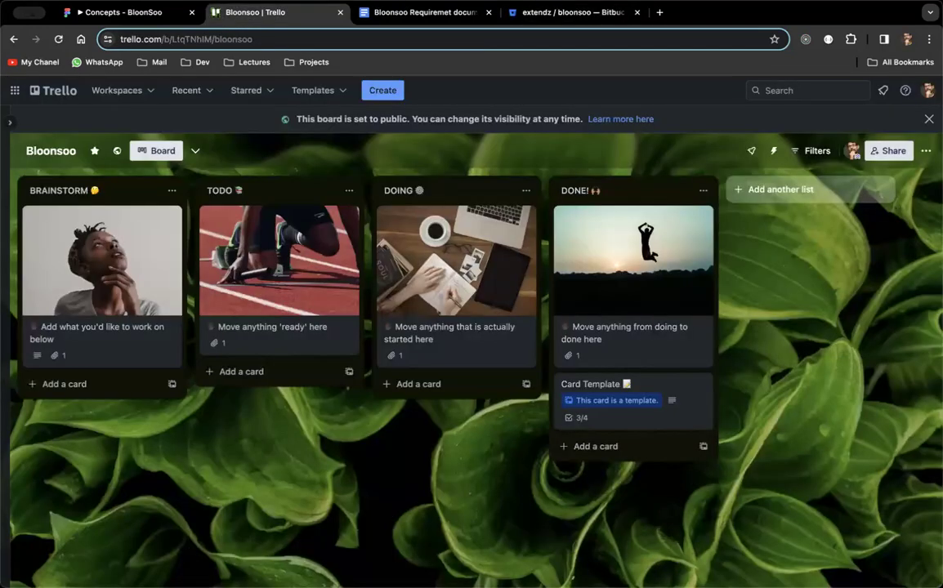
{"action": "key", "text": "ctrl+Tab"}
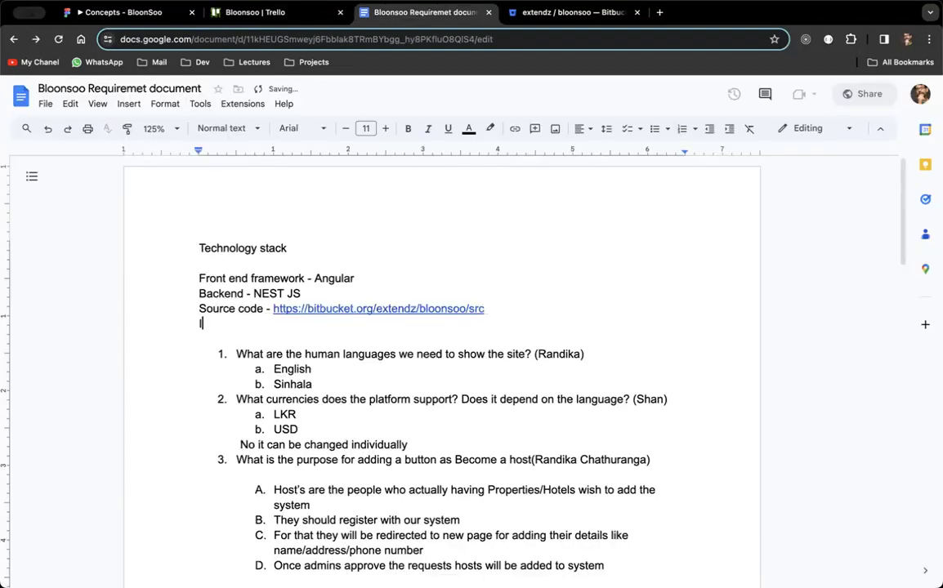
Add an 'Issue tracker -' line with the pasted Trello board address as a link.
{"action": "type", "text": "ssue"}
{"action": "type", "text": " t"}
{"action": "type", "text": "ranc"}
{"action": "key", "text": "BackSpace"}
{"action": "key", "text": "BackSpace"}
{"action": "type", "text": "cker -"}
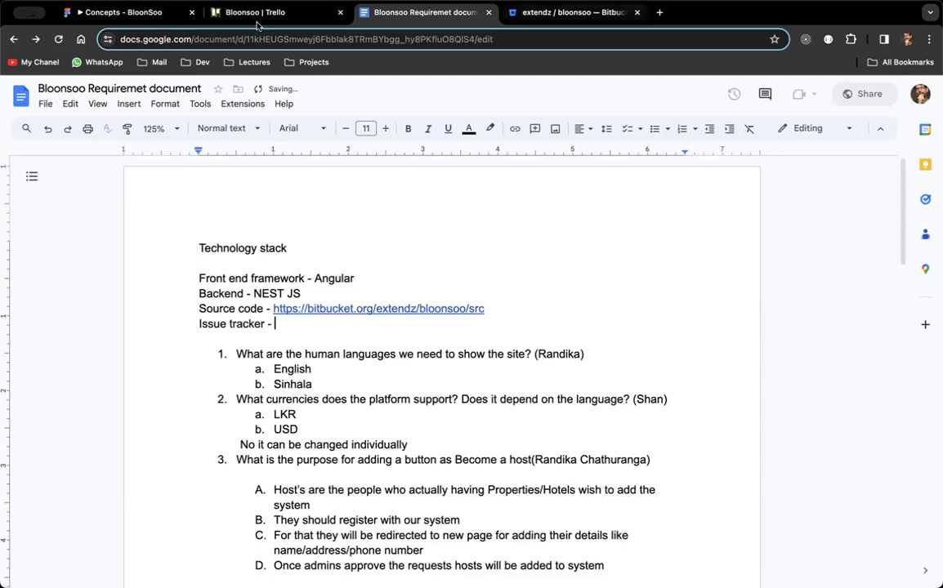
{"action": "left_click", "coordinate": [237, 17]}
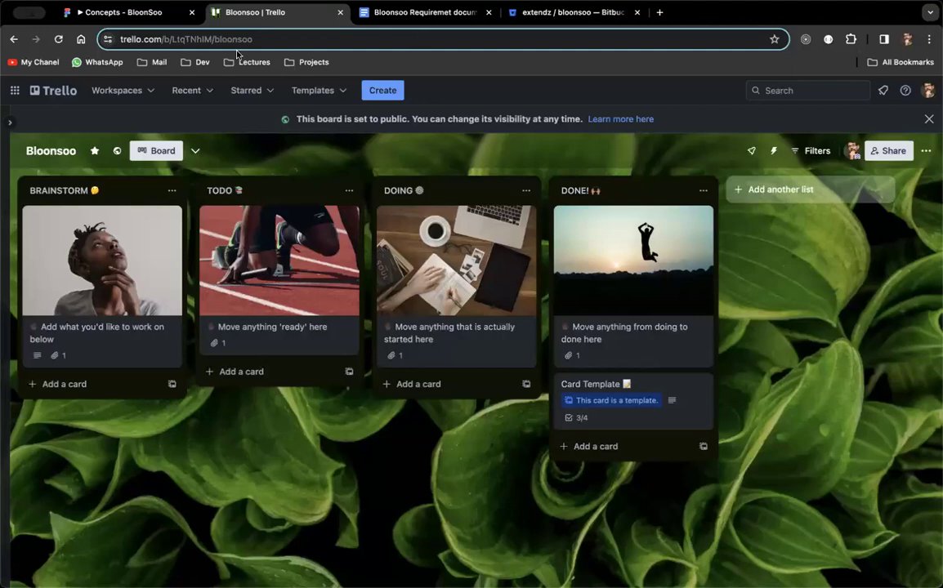
{"action": "left_click", "coordinate": [393, 16]}
{"action": "type", "text": "https://trello.com/b/LtqTNhIM/bloonsoo"}
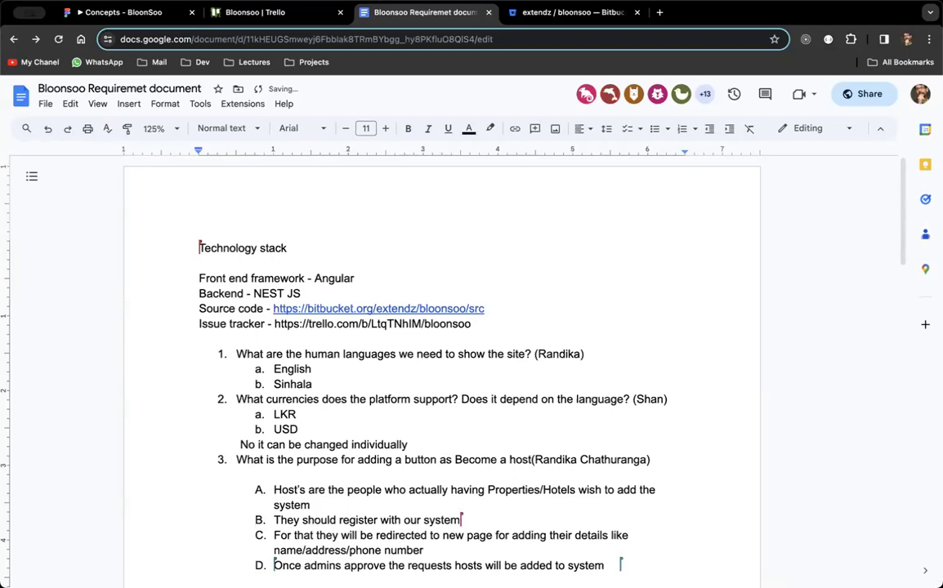
{"action": "key", "text": "Return"}
{"action": "key", "text": "Up"}
{"action": "key", "text": "Up"}
{"action": "key", "text": "Return"}
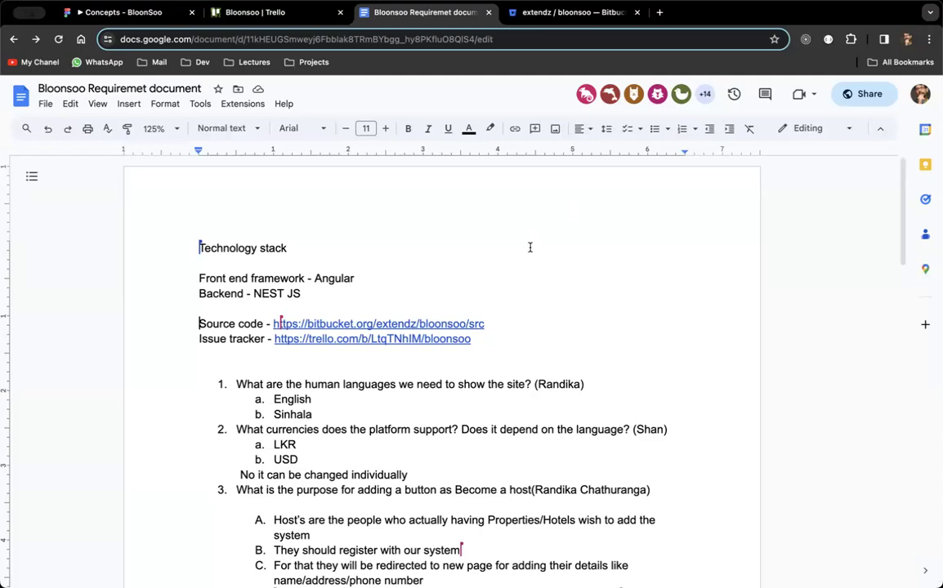
Scroll the requirements document to show the tech stack with its Bitbucket and Trello links.
{"action": "scroll", "coordinate": [529, 246], "scroll_direction": "down", "scroll_amount": 2}
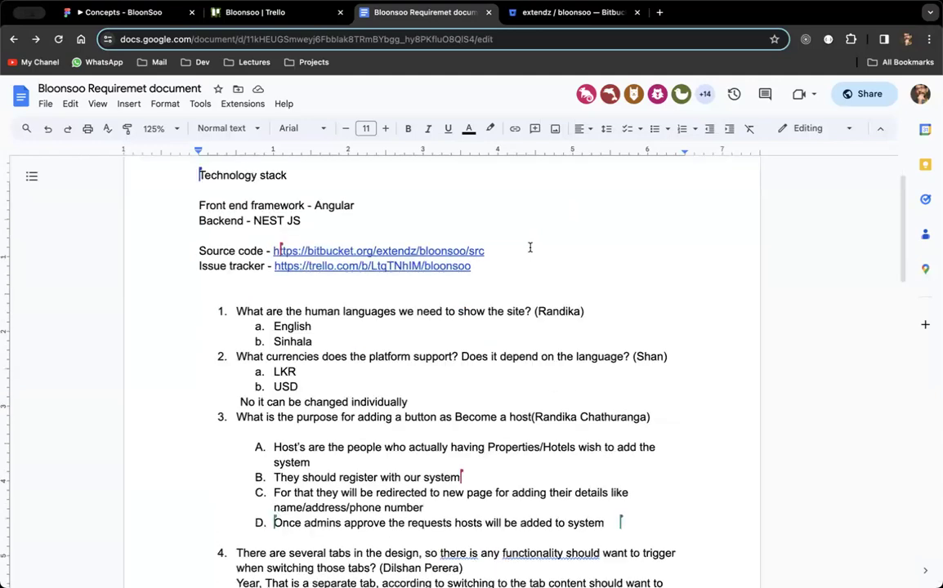
{"action": "scroll", "coordinate": [530, 247], "scroll_direction": "down", "scroll_amount": 20}
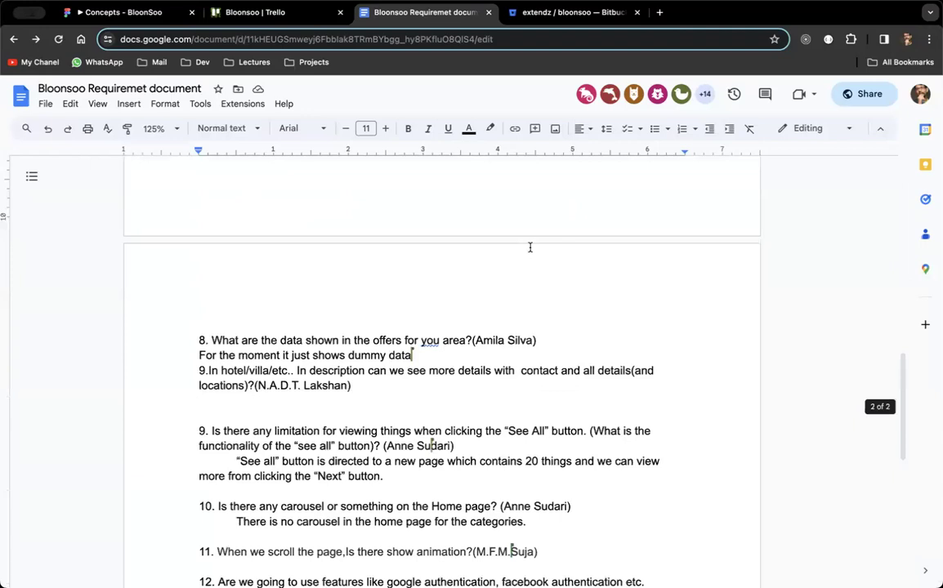
{"action": "scroll", "coordinate": [529, 247], "scroll_direction": "down", "scroll_amount": 12}
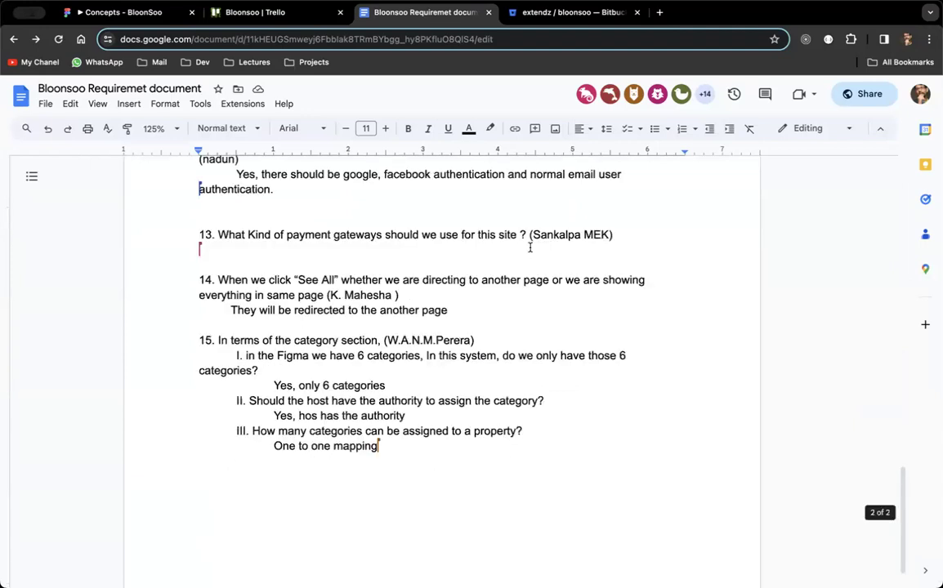
{"action": "scroll", "coordinate": [529, 247], "scroll_direction": "down", "scroll_amount": 1}
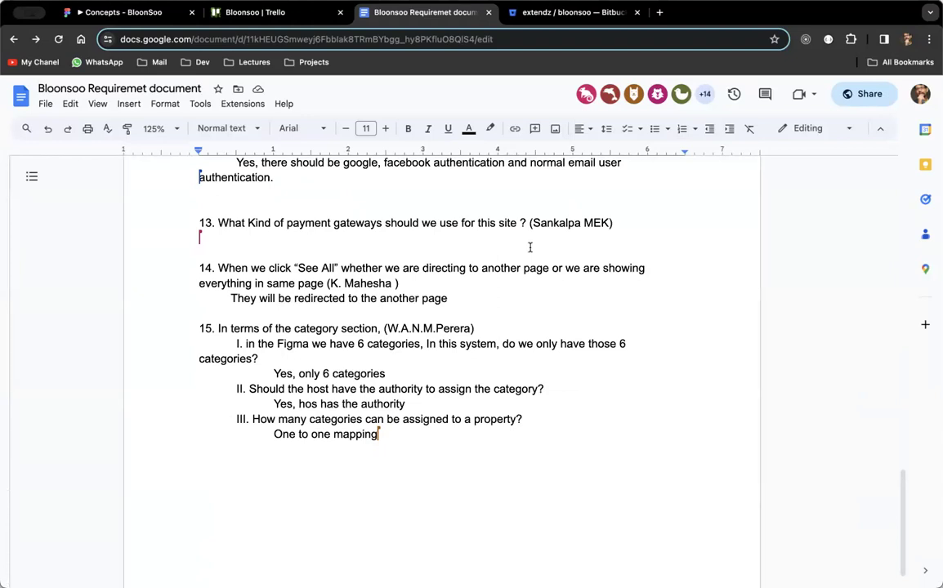
{"action": "scroll", "coordinate": [529, 247], "scroll_direction": "up", "scroll_amount": 5}
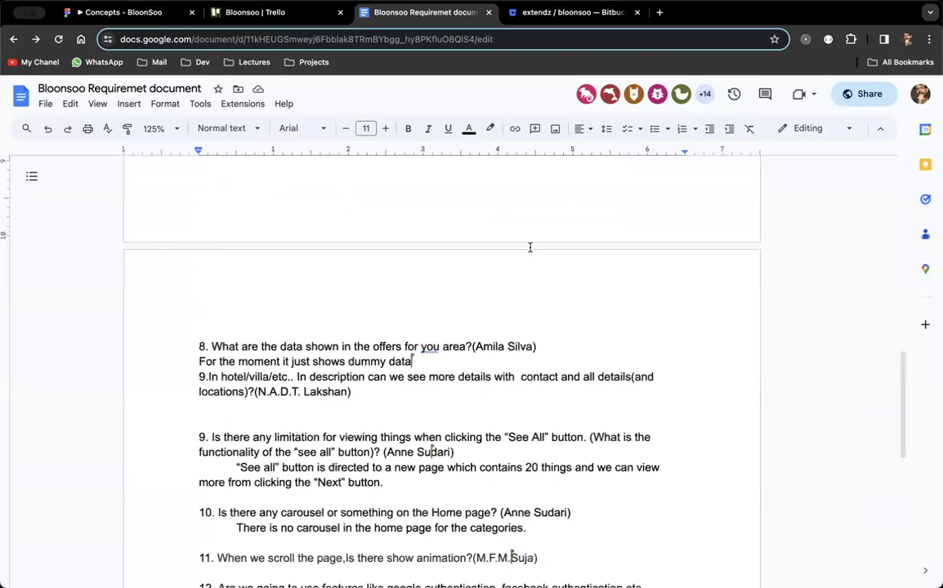
{"action": "scroll", "coordinate": [529, 247], "scroll_direction": "up", "scroll_amount": 10}
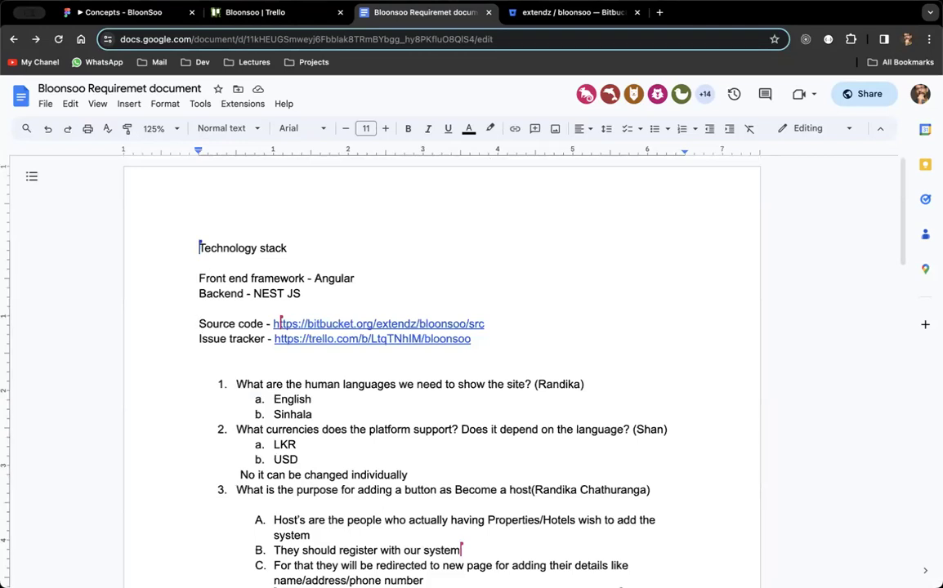
Cycle through the Trello board, bloonsoo repository and requirements document, ending on the empty repository page.
{"action": "left_click", "coordinate": [266, 18]}
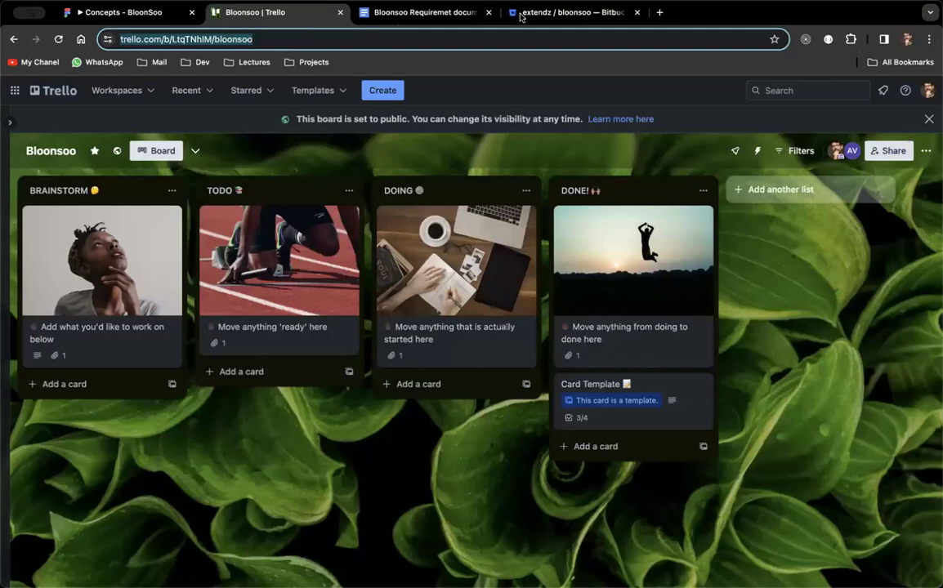
{"action": "left_click", "coordinate": [545, 15]}
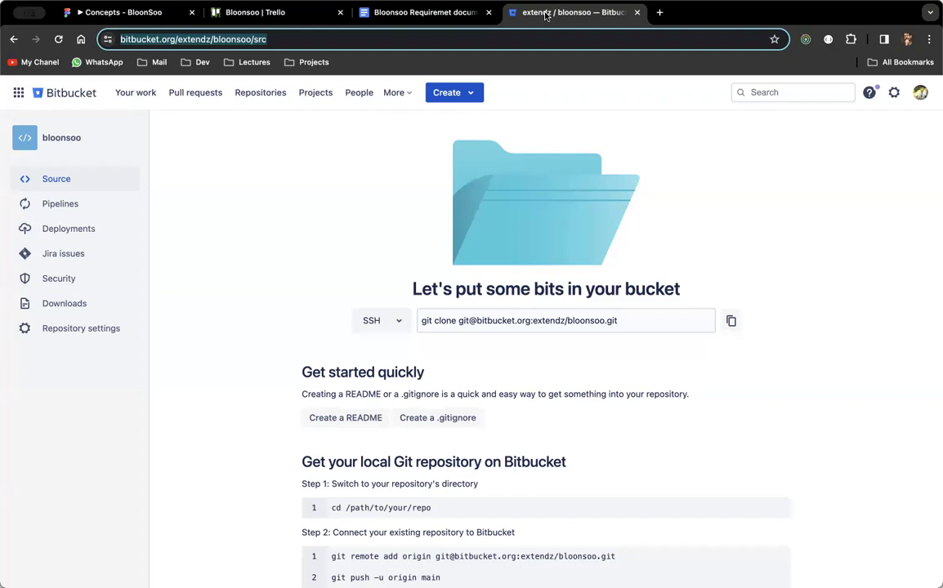
{"action": "left_click", "coordinate": [299, 264]}
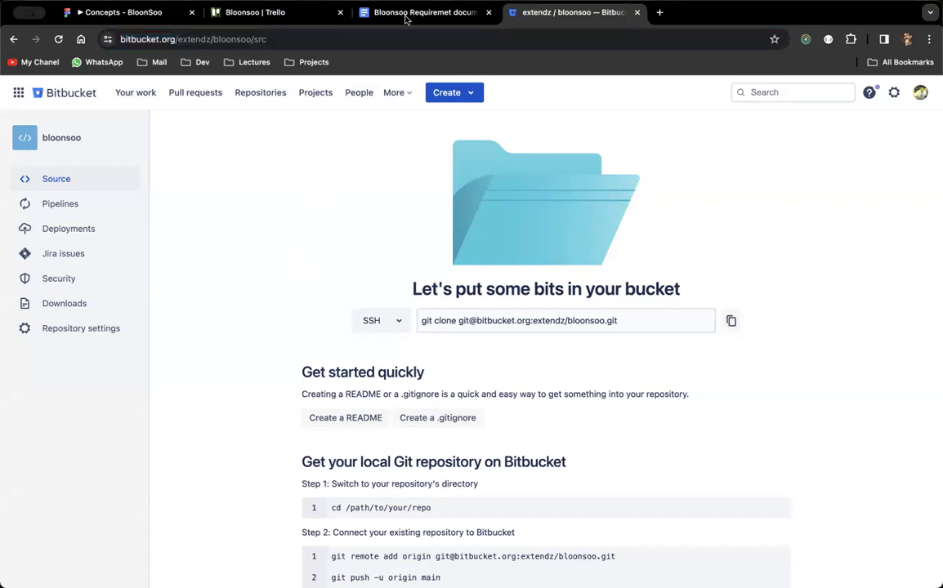
{"action": "left_click", "coordinate": [359, 19]}
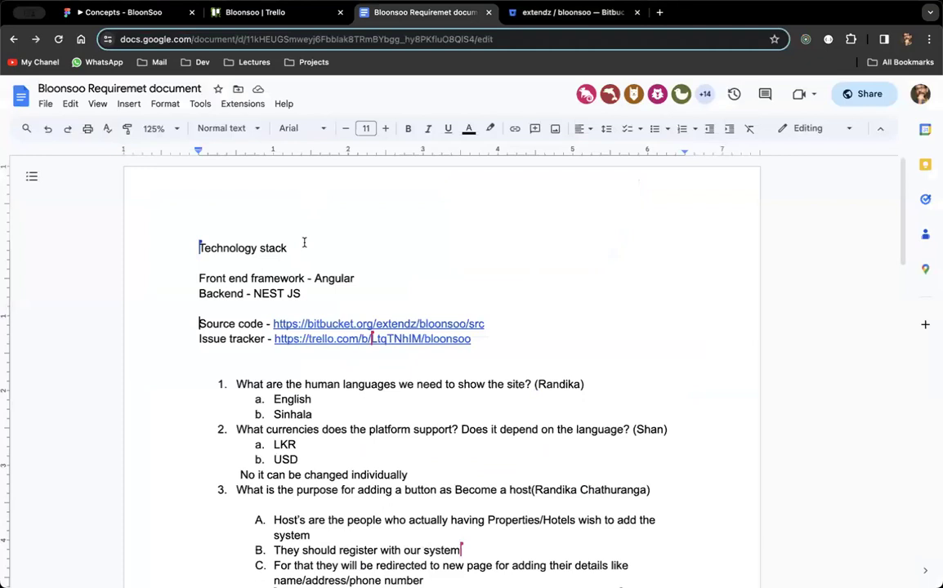
{"action": "scroll", "coordinate": [304, 243], "scroll_direction": "down", "scroll_amount": 3}
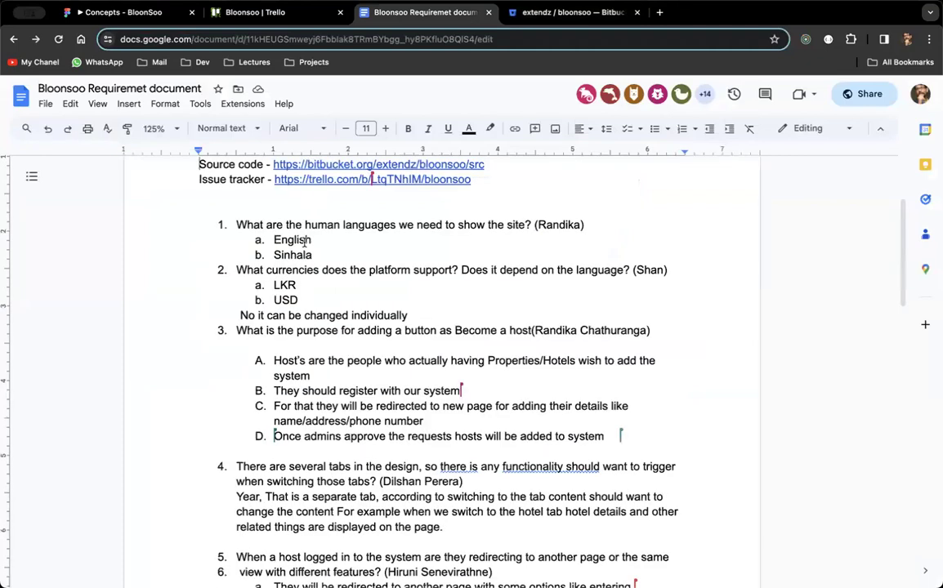
{"action": "left_click", "coordinate": [290, 15]}
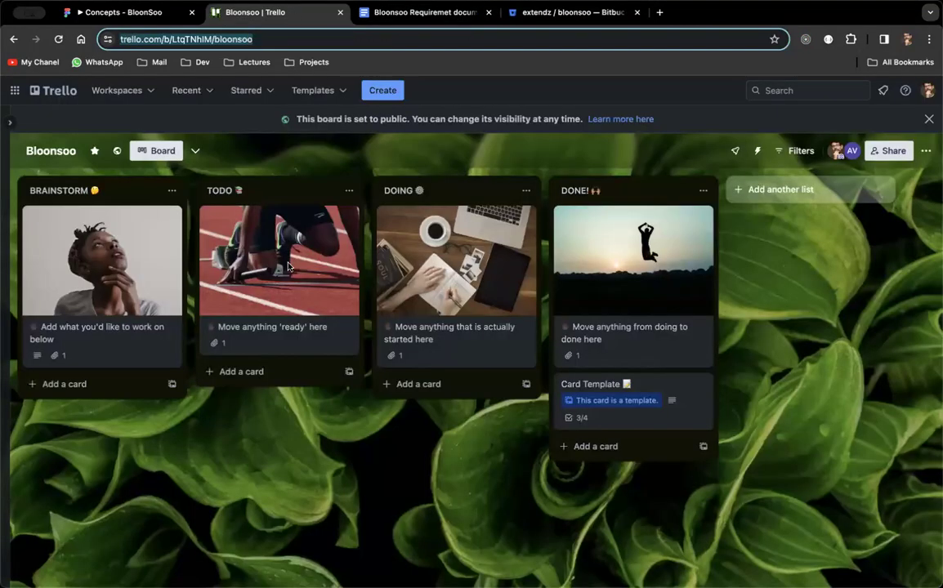
{"action": "key", "text": "super+4"}
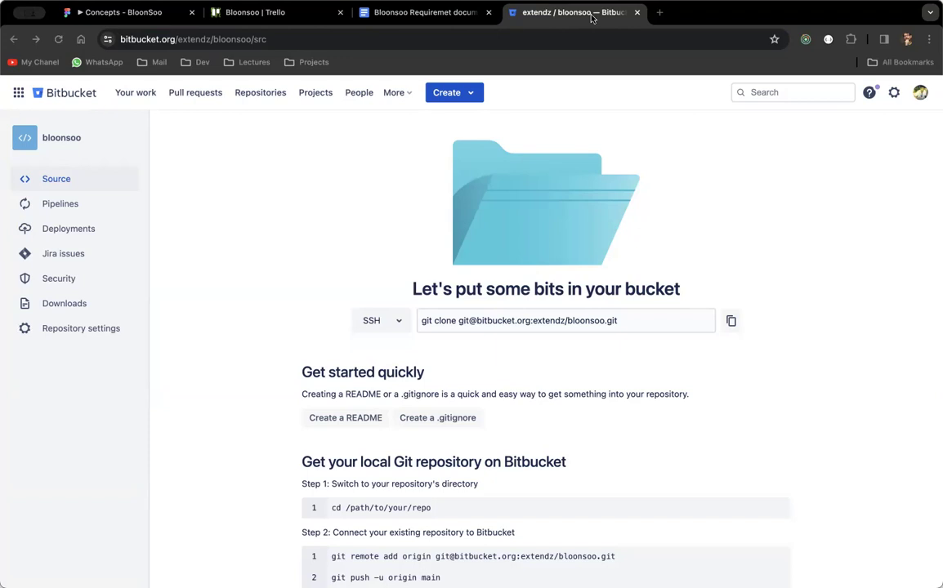
Pass through the requirements document back to the Bloonsoo Trello board and start a new TODO card.
{"action": "left_click", "coordinate": [298, 263]}
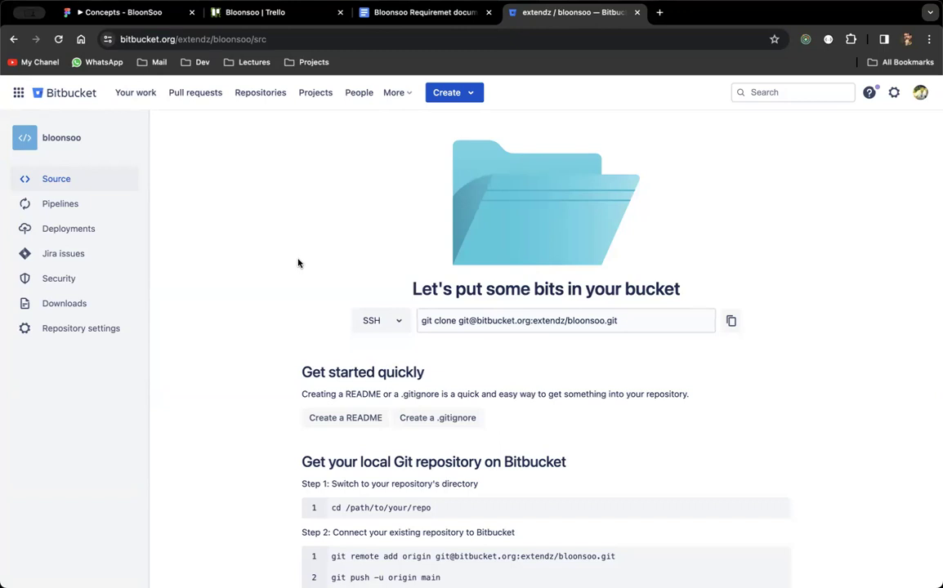
{"action": "left_click", "coordinate": [419, 14]}
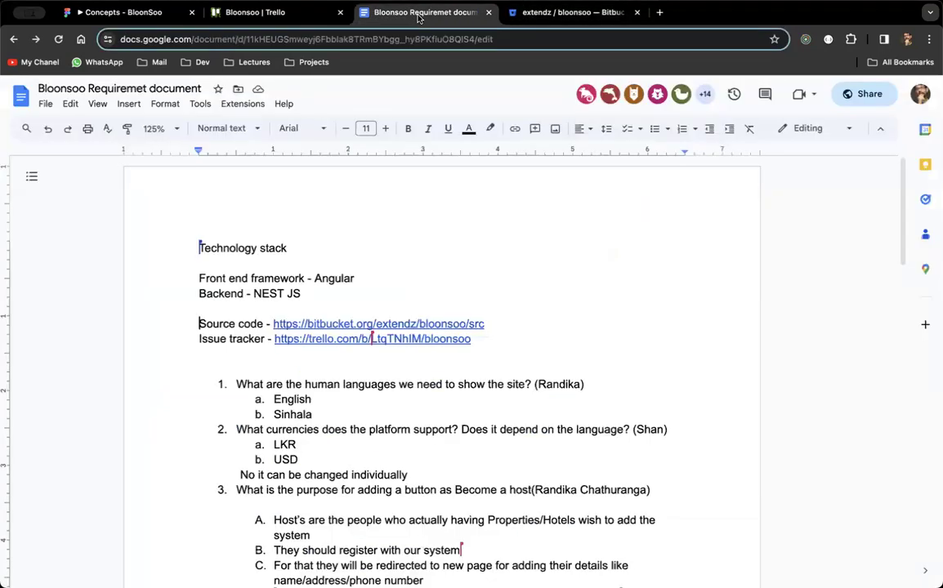
{"action": "left_click", "coordinate": [279, 12]}
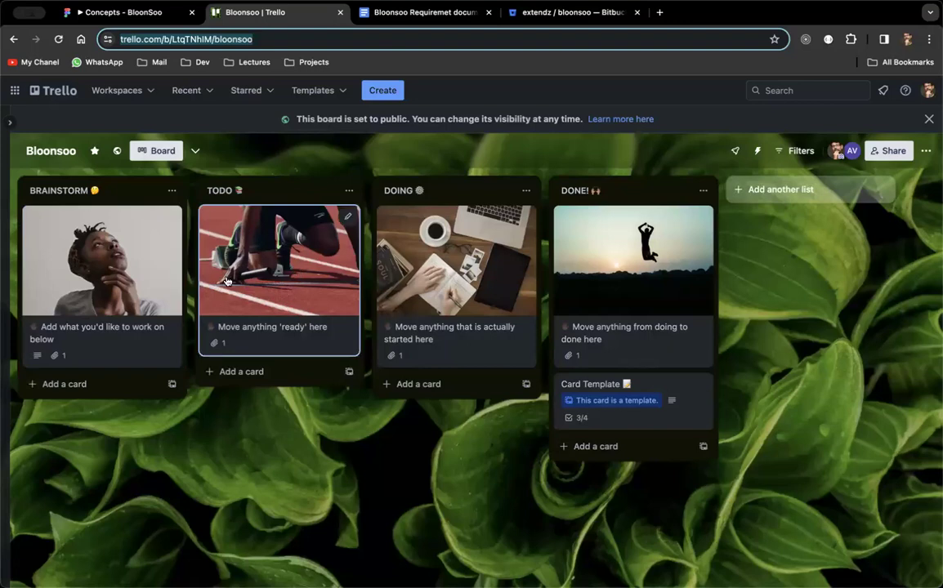
{"action": "left_click", "coordinate": [254, 375]}
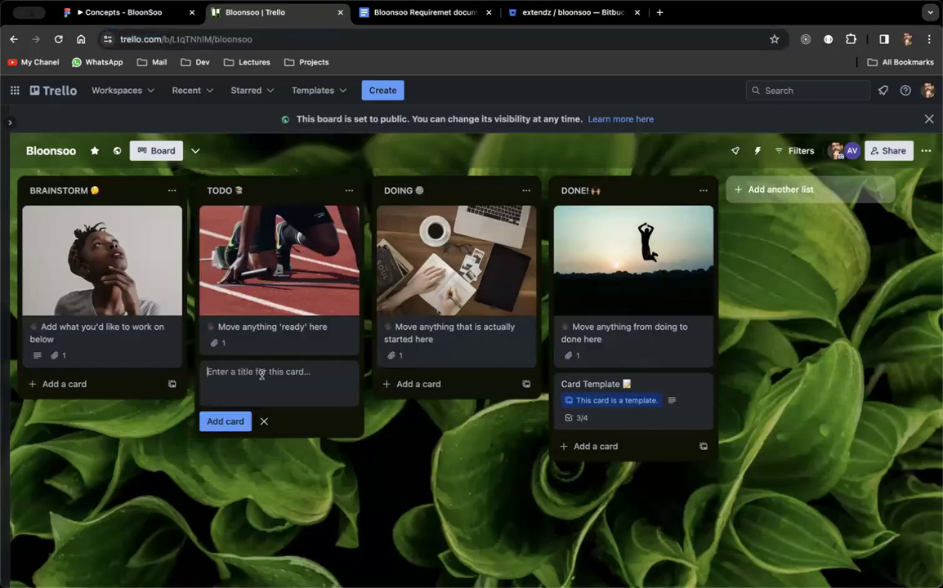
Zoom in on the board and enter the card title 'Create initial Angular and NestJS Projects'.
{"action": "key", "text": "super+plus"}
{"action": "key", "text": "super+plus"}
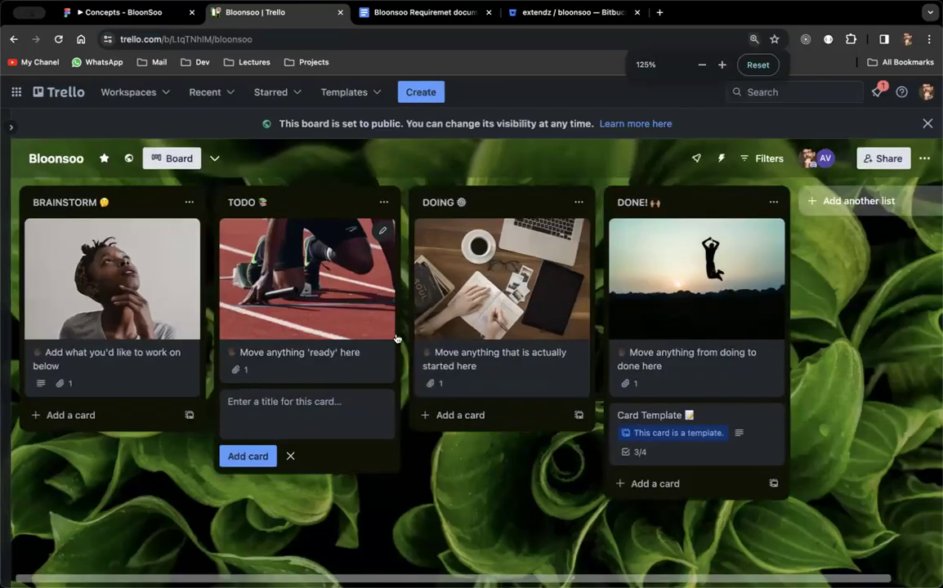
{"action": "key", "text": "super+plus"}
{"action": "key", "text": "super+plus"}
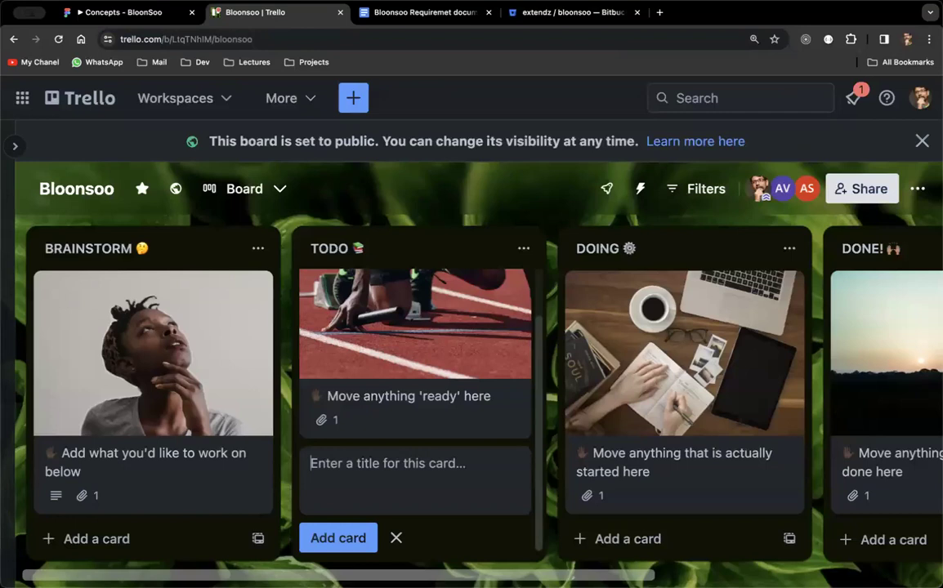
{"action": "type", "text": "Create inti"}
{"action": "key", "text": "BackSpace"}
{"action": "key", "text": "BackSpace"}
{"action": "type", "text": "itial sour"}
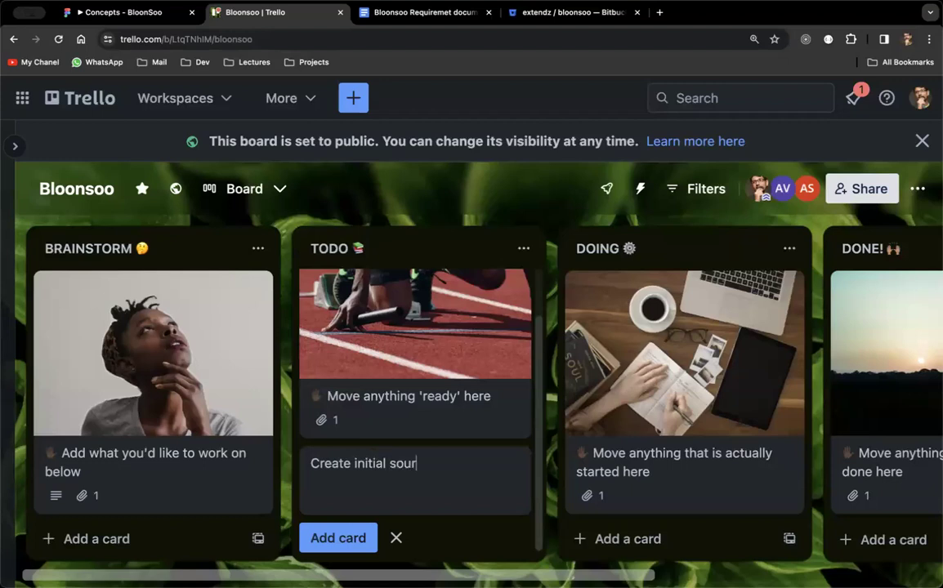
{"action": "type", "text": "ce code for"}
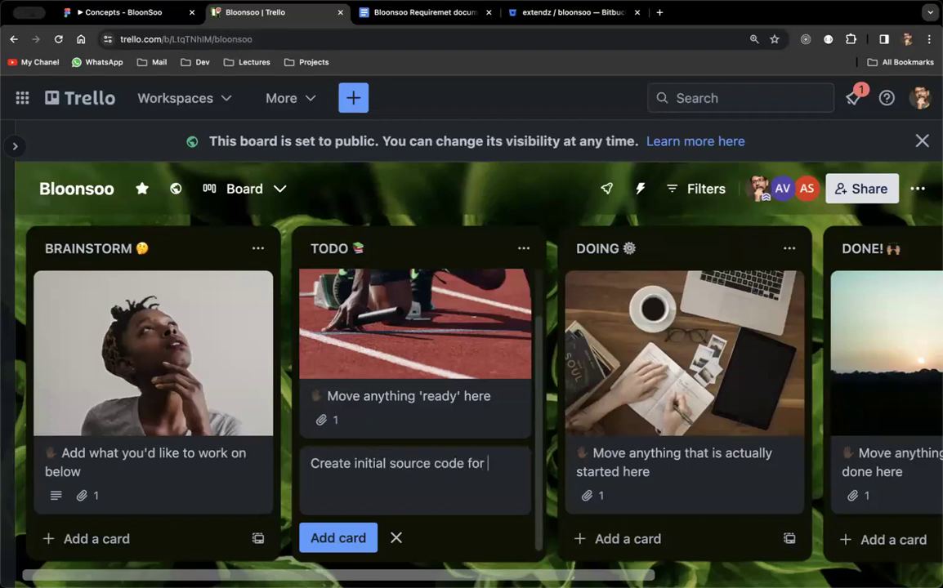
{"action": "key", "text": "BackSpace"}
{"action": "key", "text": "BackSpace"}
{"action": "key", "text": "BackSpace"}
{"action": "key", "text": "BackSpace"}
{"action": "key", "text": "BackSpace"}
{"action": "key", "text": "BackSpace"}
{"action": "key", "text": "BackSpace"}
{"action": "key", "text": "BackSpace"}
{"action": "type", "text": "projects"}
{"action": "key", "text": "BackSpace"}
{"action": "key", "text": "BackSpace"}
{"action": "key", "text": "BackSpace"}
{"action": "key", "text": "BackSpace"}
{"action": "key", "text": "BackSpace"}
{"action": "key", "text": "BackSpace"}
{"action": "key", "text": "BackSpace"}
{"action": "key", "text": "BackSpace"}
{"action": "key", "text": "BackSpace"}
{"action": "key", "text": "BackSpace"}
{"action": "key", "text": "BackSpace"}
{"action": "key", "text": "BackSpace"}
{"action": "key", "text": "BackSpace"}
{"action": "key", "text": "BackSpace"}
{"action": "key", "text": "BackSpace"}
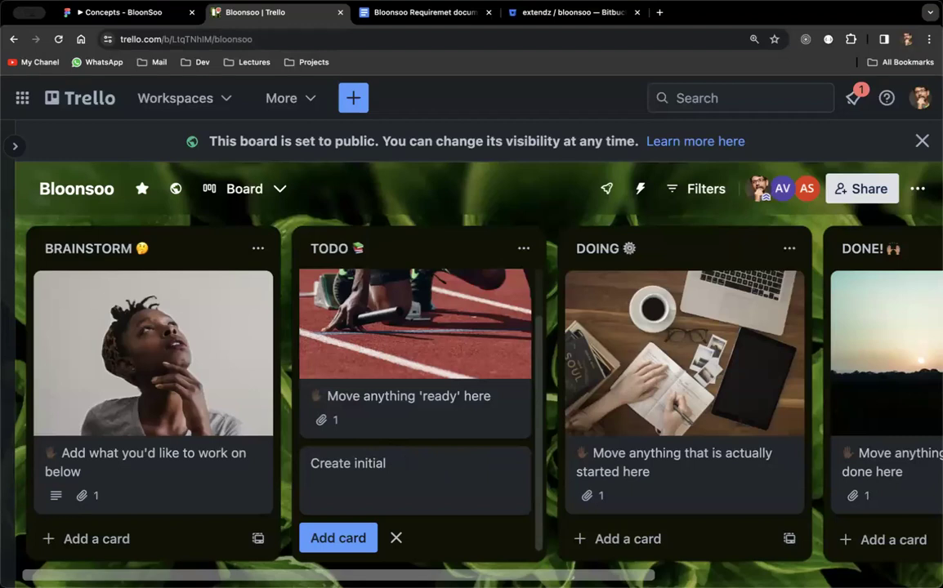
{"action": "type", "text": "Angu"}
{"action": "type", "text": "lar nad"}
{"action": "key", "text": "BackSpace"}
{"action": "key", "text": "BackSpace"}
{"action": "key", "text": "BackSpace"}
{"action": "type", "text": "and "}
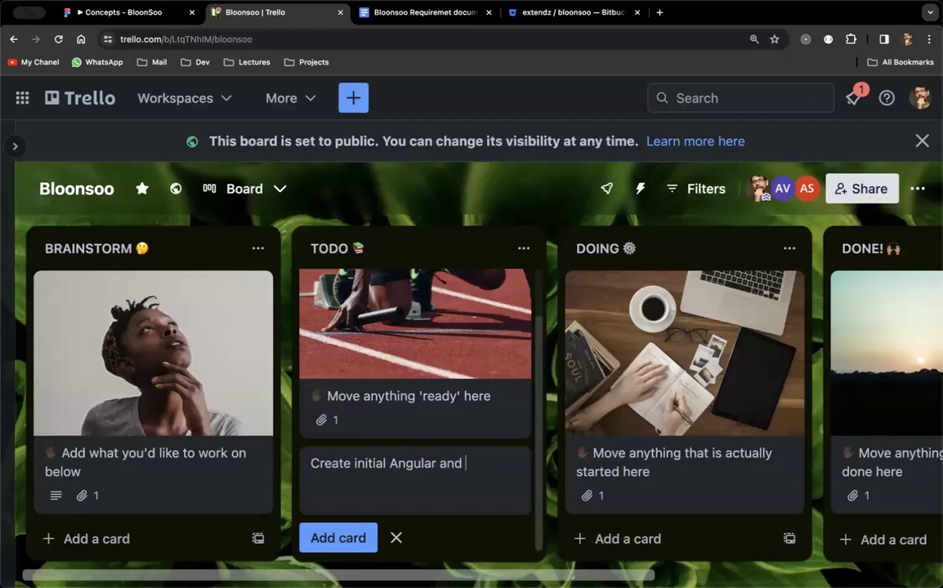
{"action": "type", "text": "NestJS Pro"}
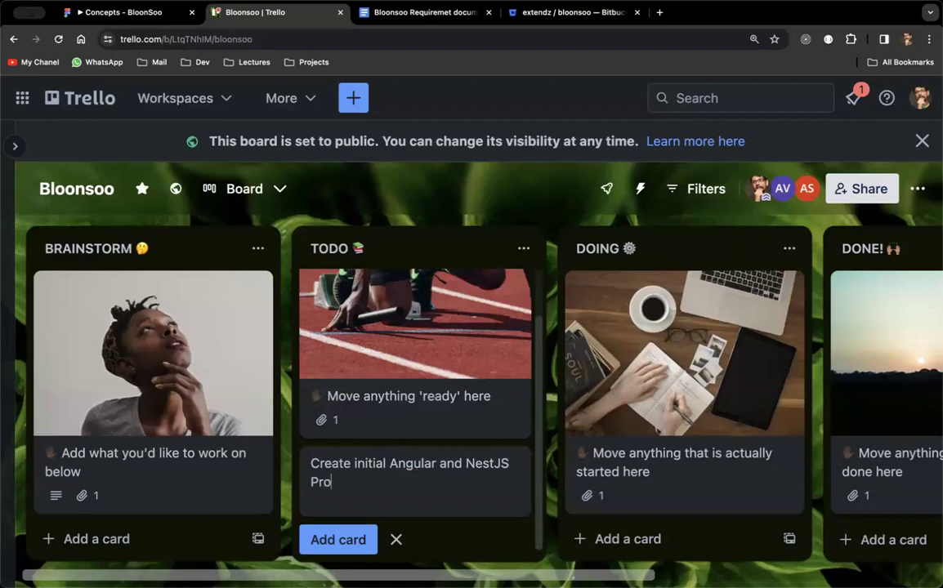
{"action": "type", "text": "jects"}
Add the card to the TODO list and open its details.
{"action": "scroll", "coordinate": [281, 487], "scroll_direction": "right", "scroll_amount": 1}
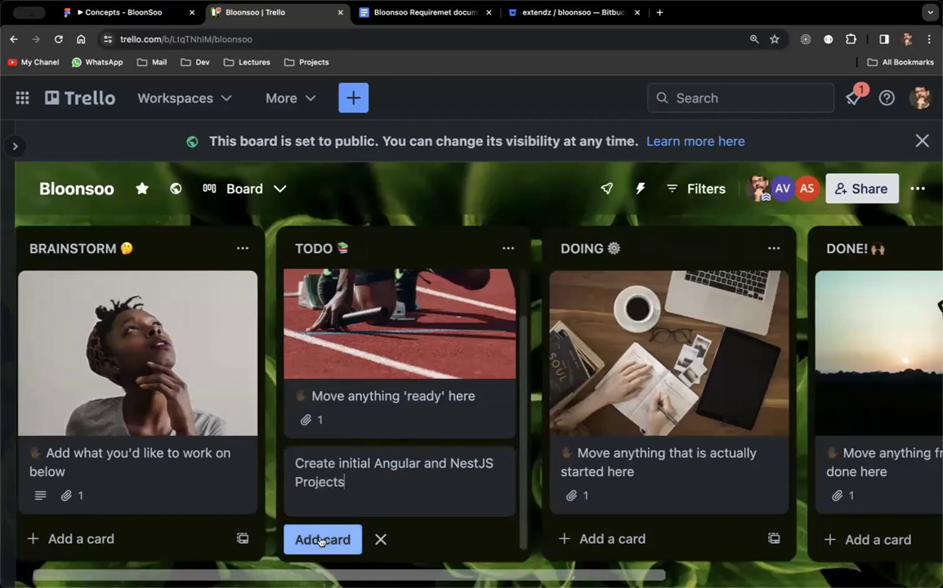
{"action": "left_click", "coordinate": [321, 541]}
{"action": "left_click", "coordinate": [372, 409]}
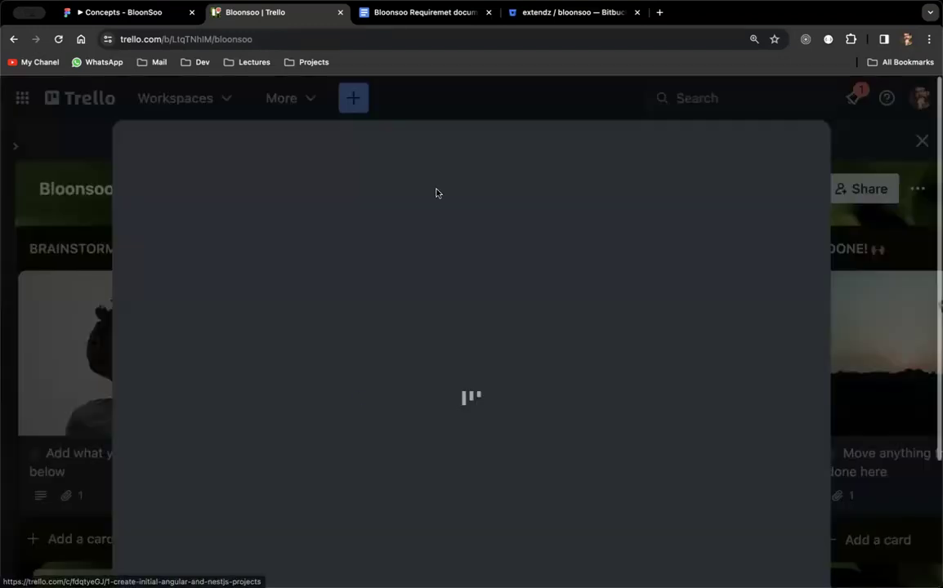
Assign the card to the first board member.
{"action": "key", "text": "super+minus"}
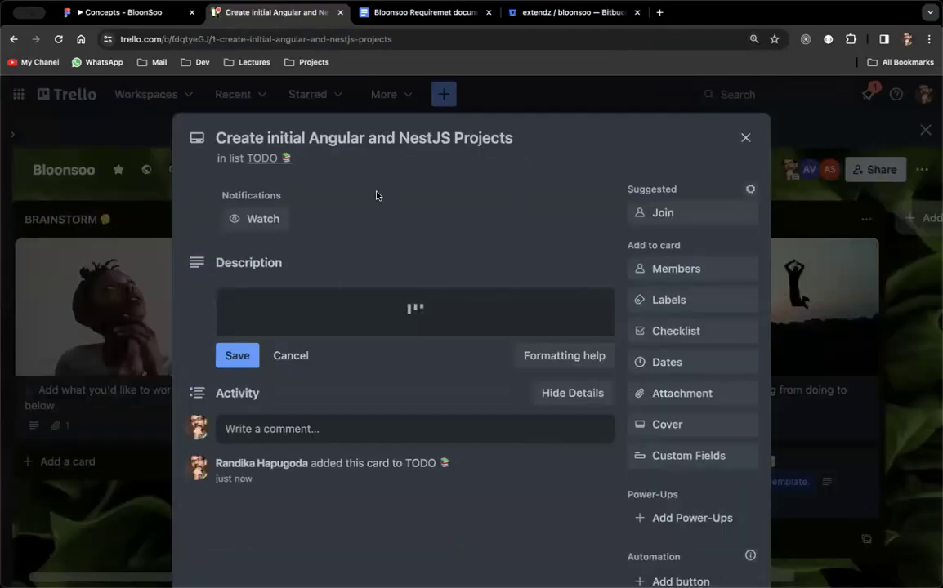
{"action": "left_click", "coordinate": [378, 407]}
{"action": "scroll", "coordinate": [465, 360], "scroll_direction": "down", "scroll_amount": 2}
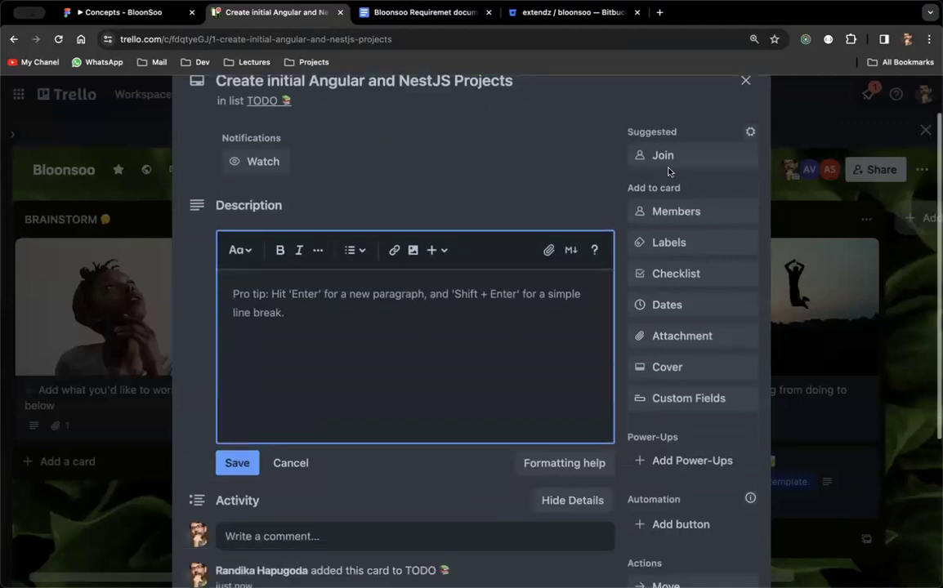
{"action": "left_click", "coordinate": [673, 212]}
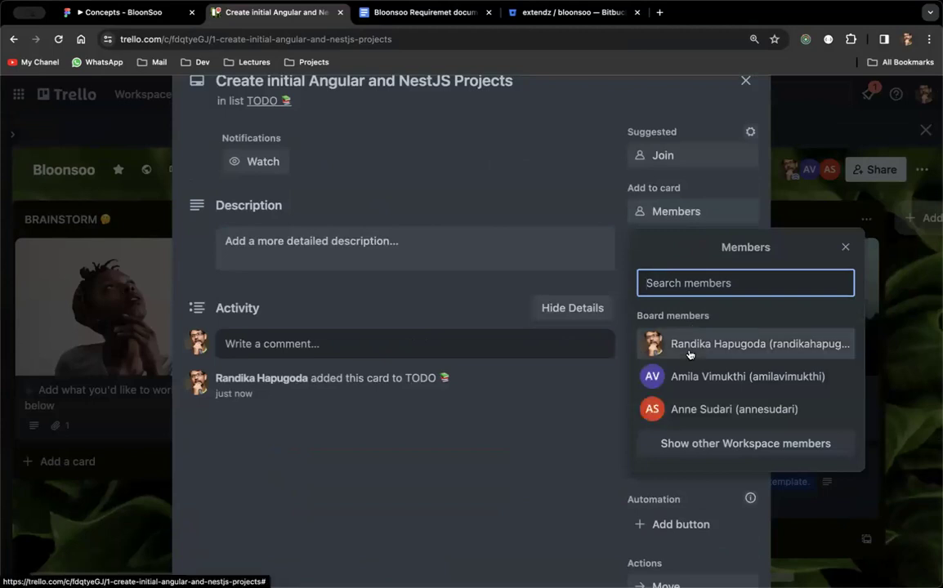
{"action": "left_click", "coordinate": [688, 352]}
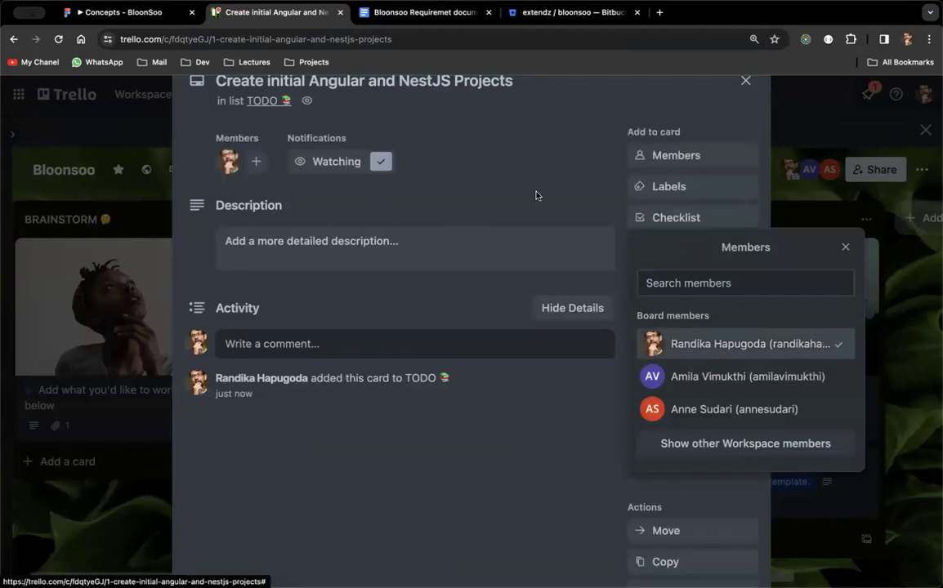
{"action": "left_click", "coordinate": [525, 193]}
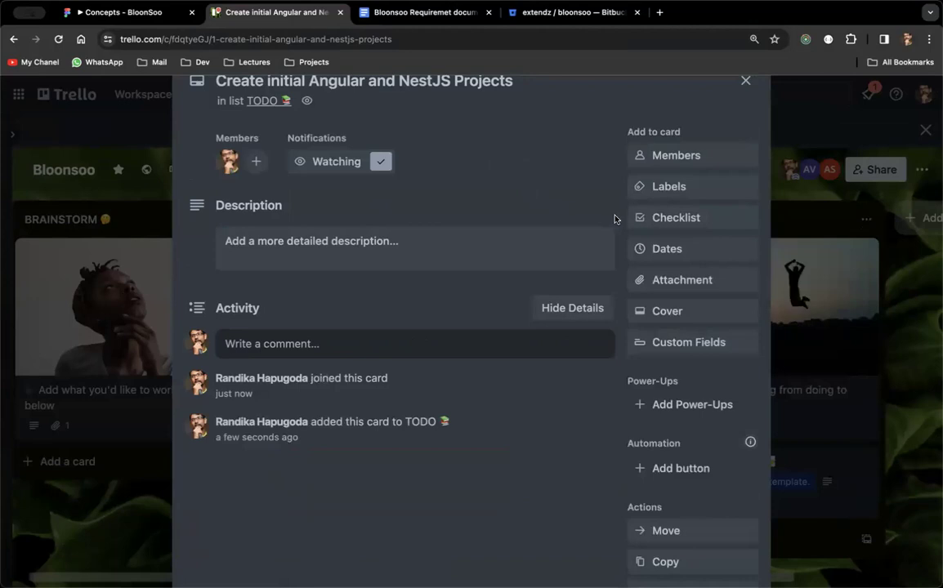
Give the card a due date of November 7 at 8:00 PM.
{"action": "left_click", "coordinate": [648, 250]}
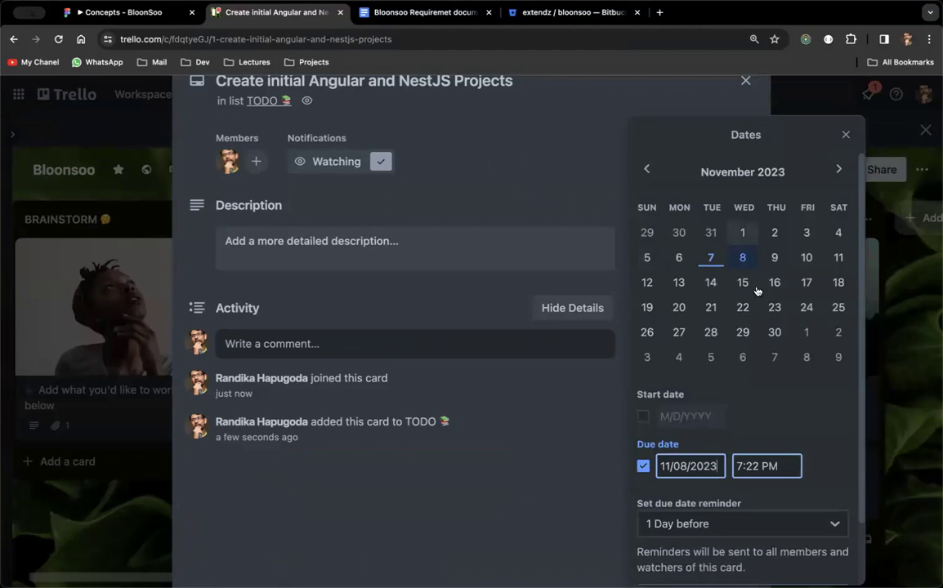
{"action": "left_click", "coordinate": [710, 257]}
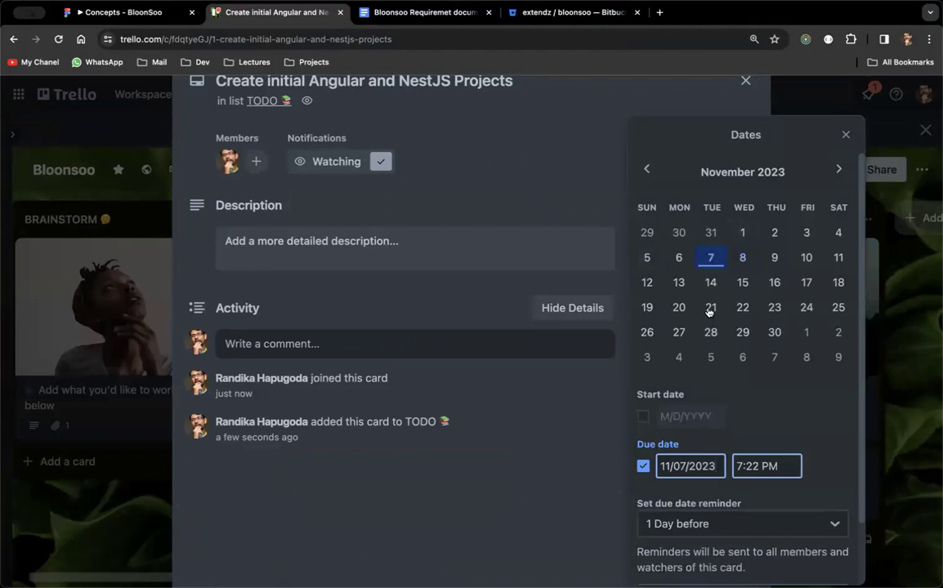
{"action": "scroll", "coordinate": [732, 406], "scroll_direction": "down", "scroll_amount": 2}
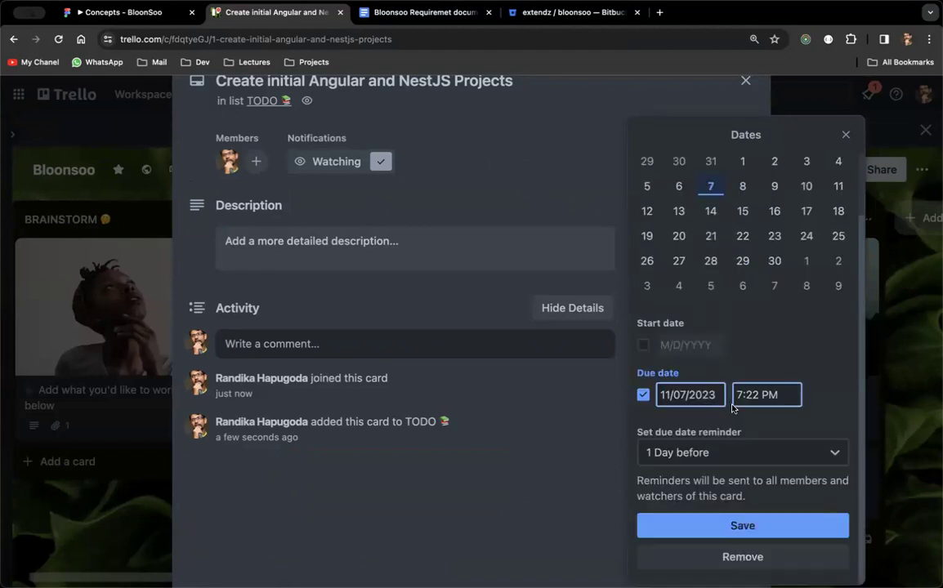
{"action": "left_click", "coordinate": [736, 525]}
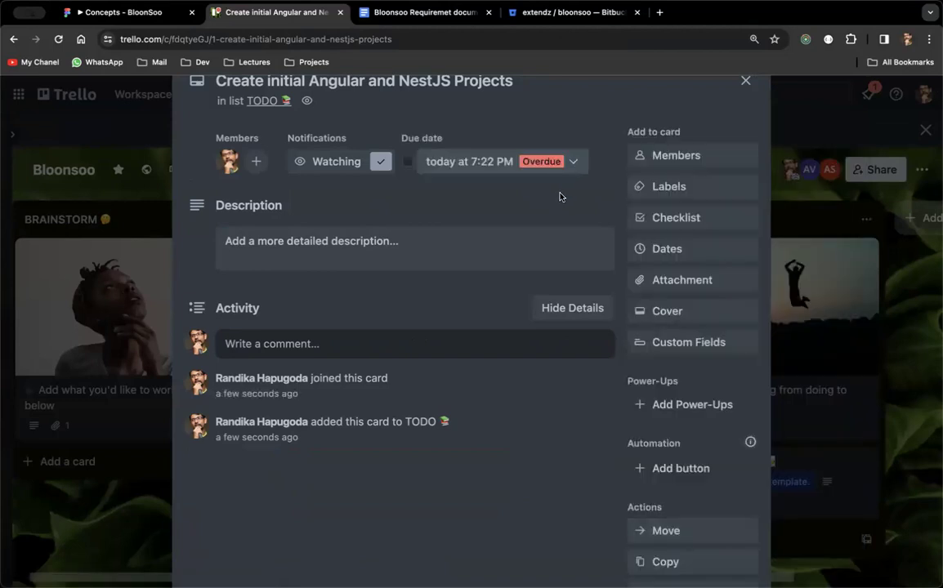
{"action": "left_click", "coordinate": [497, 163]}
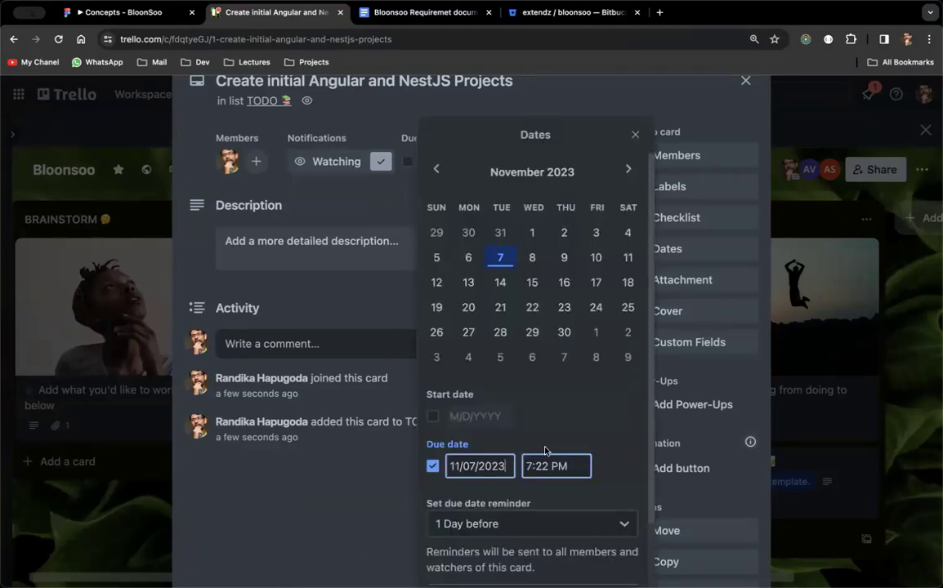
{"action": "key", "text": "Tab"}
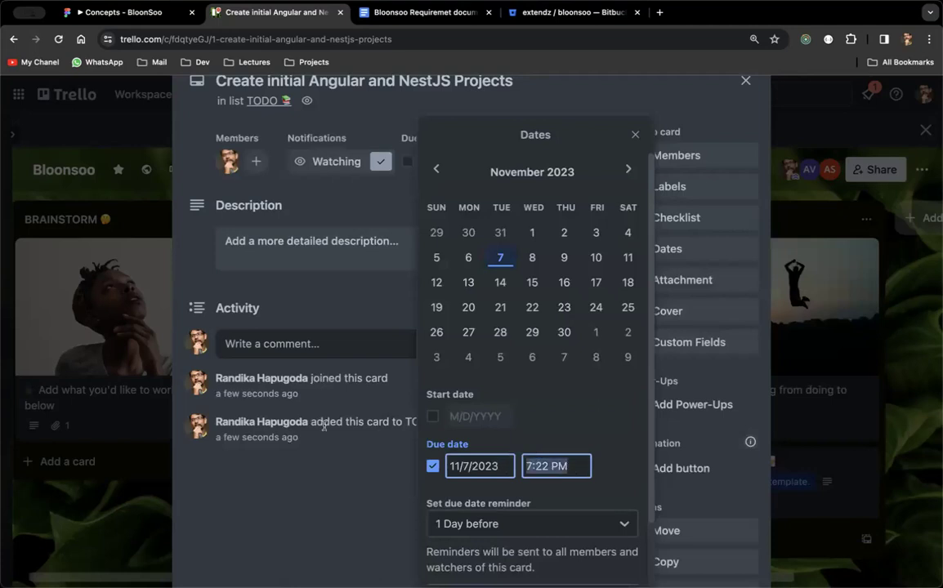
{"action": "type", "text": "8"}
{"action": "key", "text": "Return"}
{"action": "key", "text": "BackSpace"}
{"action": "key", "text": "BackSpace"}
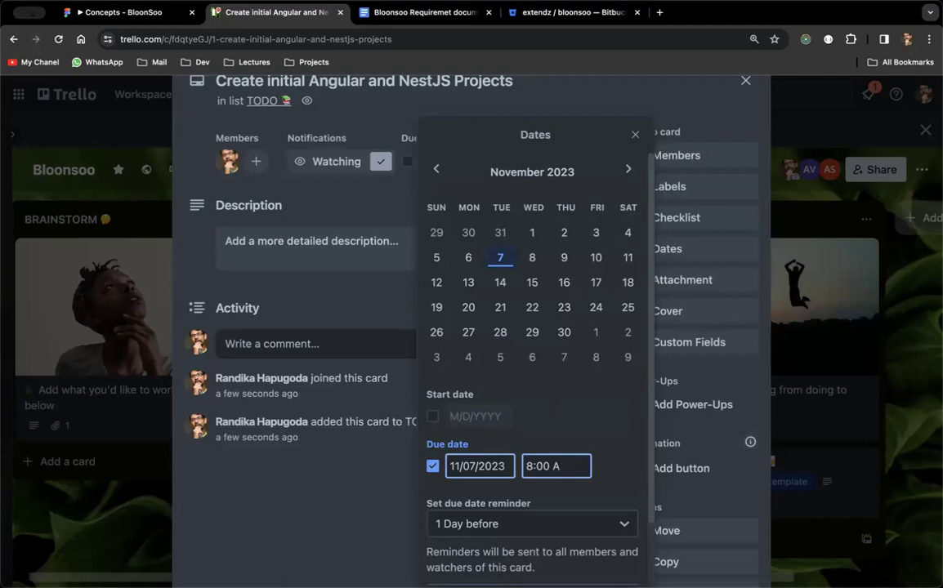
{"action": "type", "text": "pm"}
{"action": "key", "text": "Return"}
{"action": "scroll", "coordinate": [536, 531], "scroll_direction": "down", "scroll_amount": 2}
{"action": "left_click", "coordinate": [533, 527]}
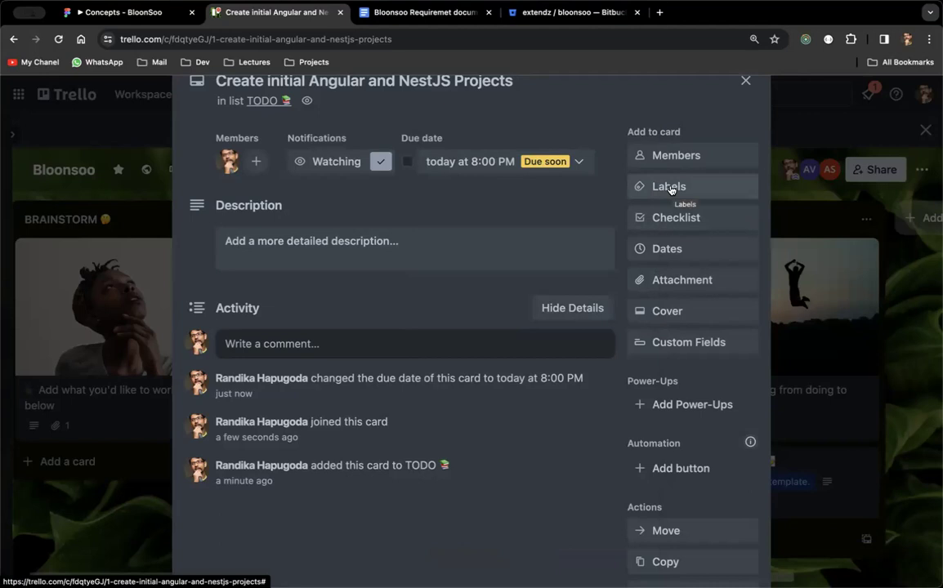
Tag the card with the green label and name that label 'Project'.
{"action": "left_click", "coordinate": [669, 187]}
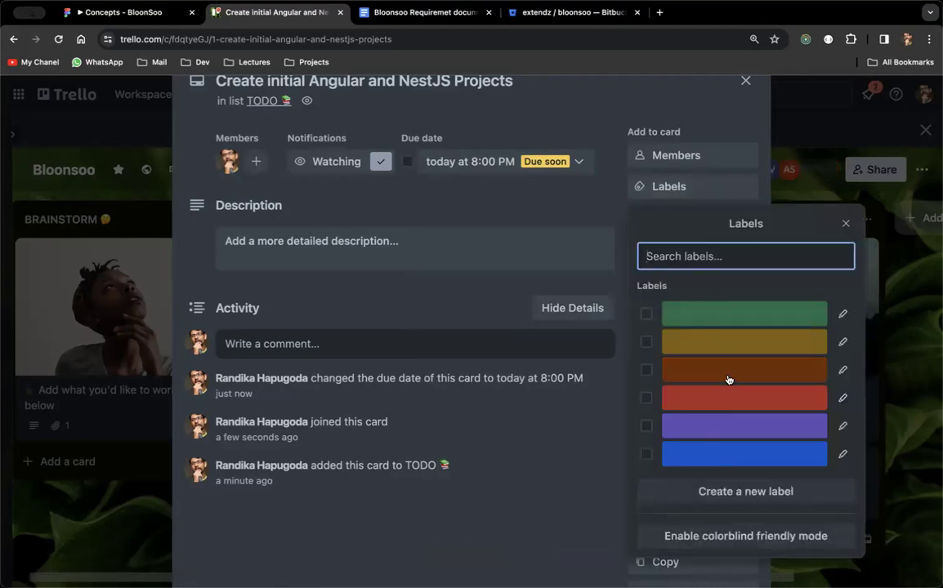
{"action": "left_click", "coordinate": [710, 314]}
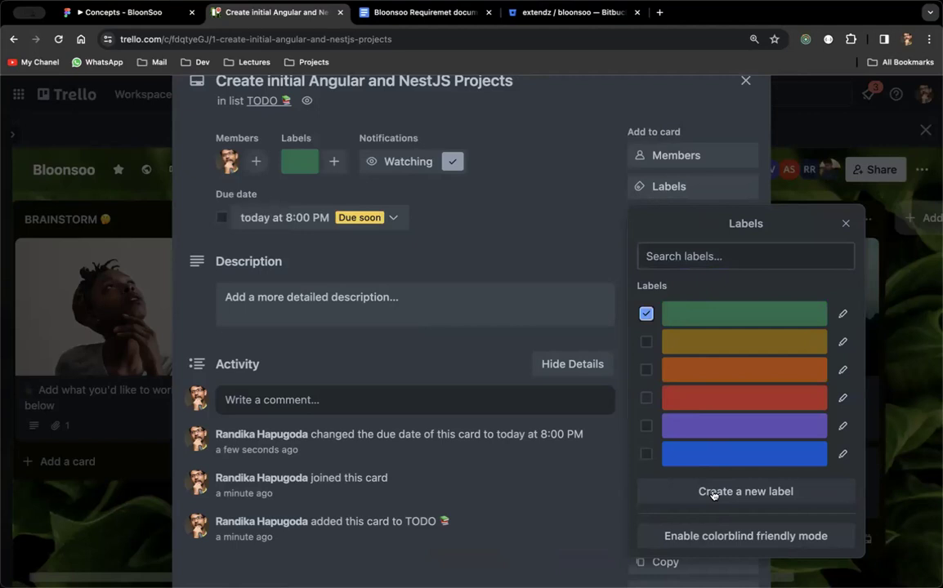
{"action": "left_click", "coordinate": [294, 160]}
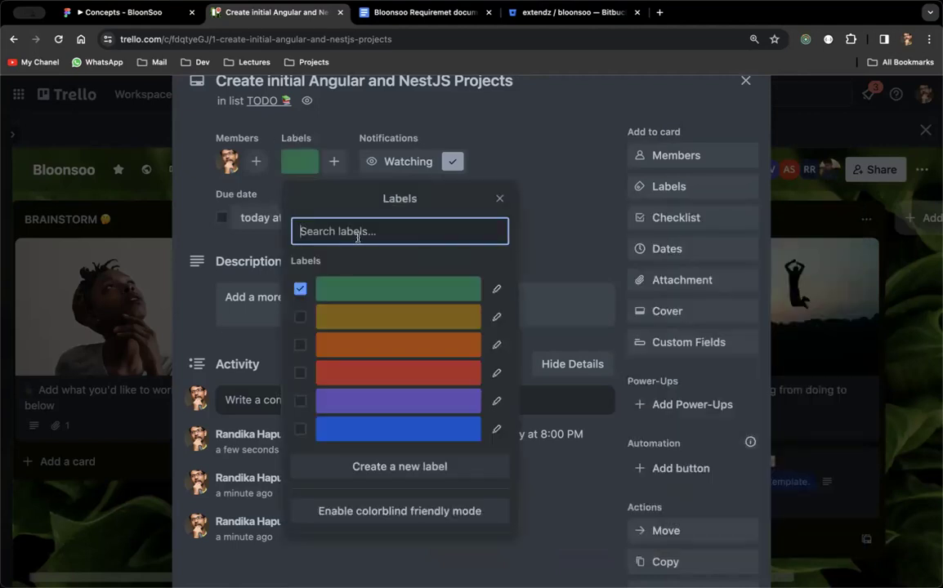
{"action": "left_click", "coordinate": [497, 291]}
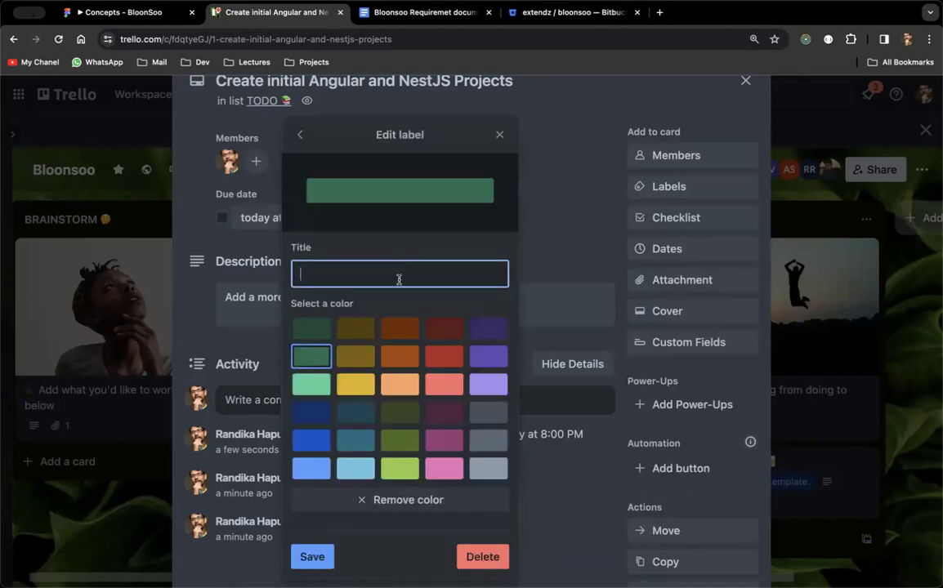
{"action": "type", "text": "Project"}
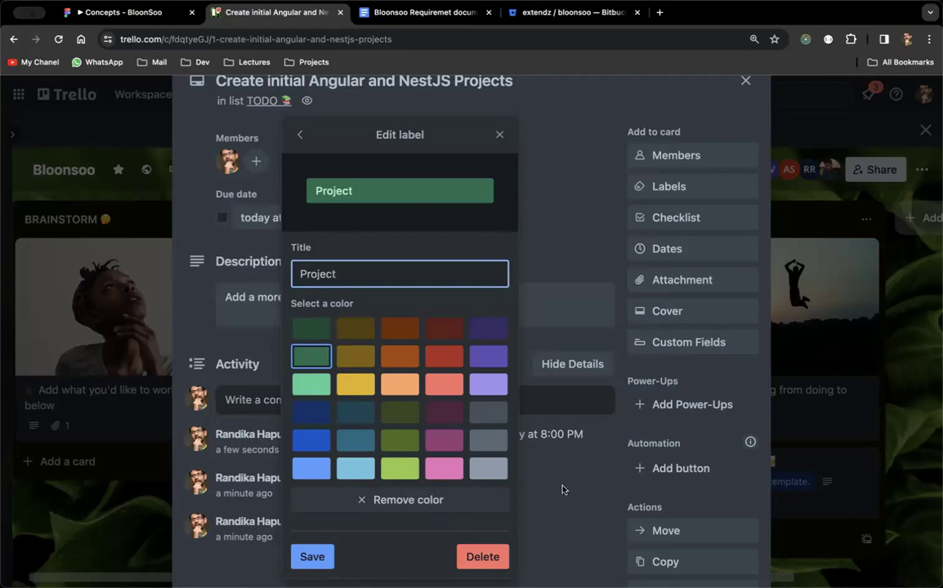
{"action": "left_click", "coordinate": [311, 556]}
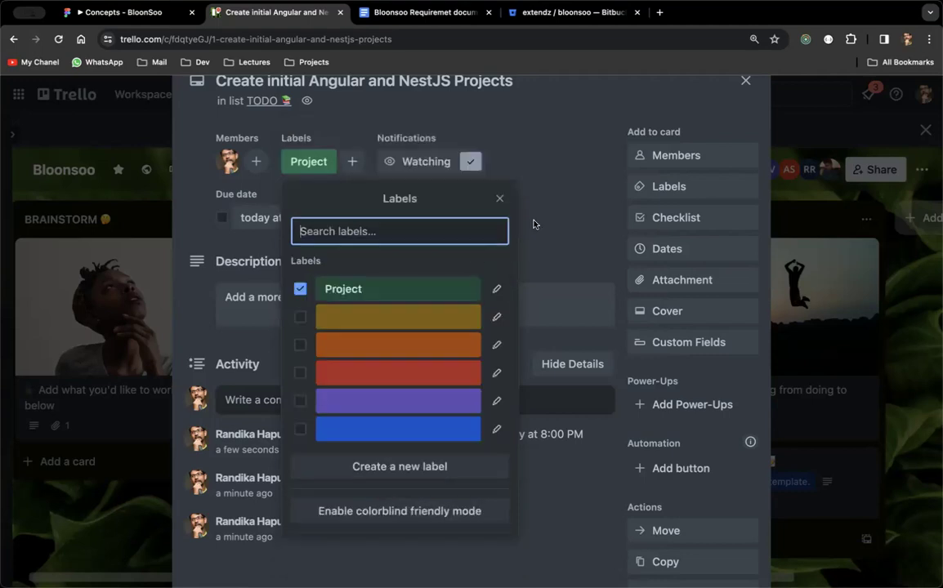
Title the red label 'Angular', the orange 'NestJS', and enter 'Mobile' for the blue label.
{"action": "left_click", "coordinate": [495, 374]}
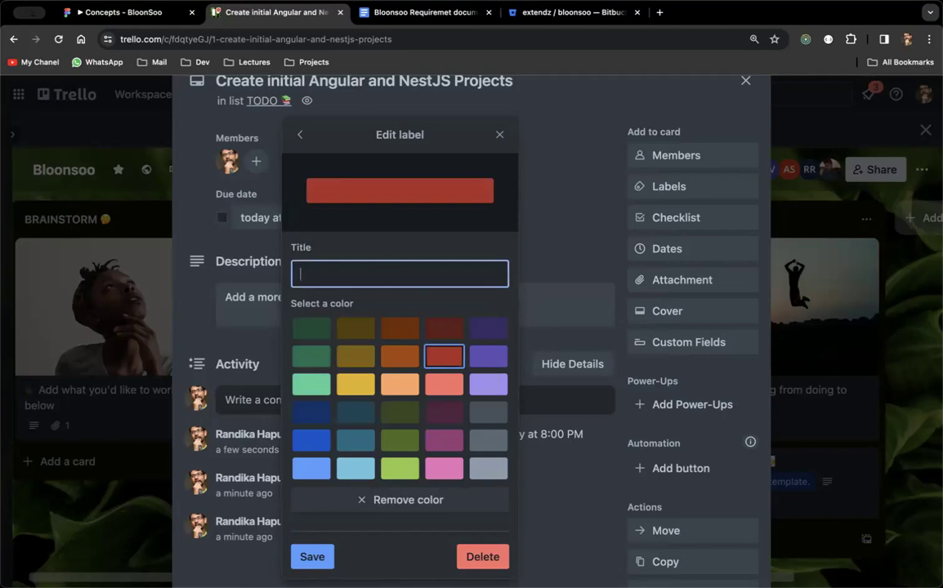
{"action": "type", "text": "Angular"}
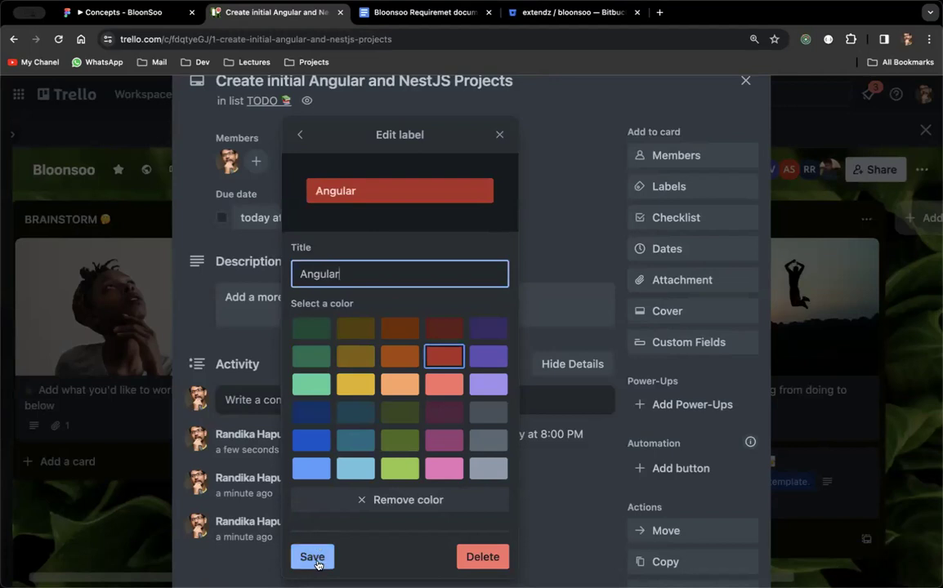
{"action": "left_click", "coordinate": [311, 556]}
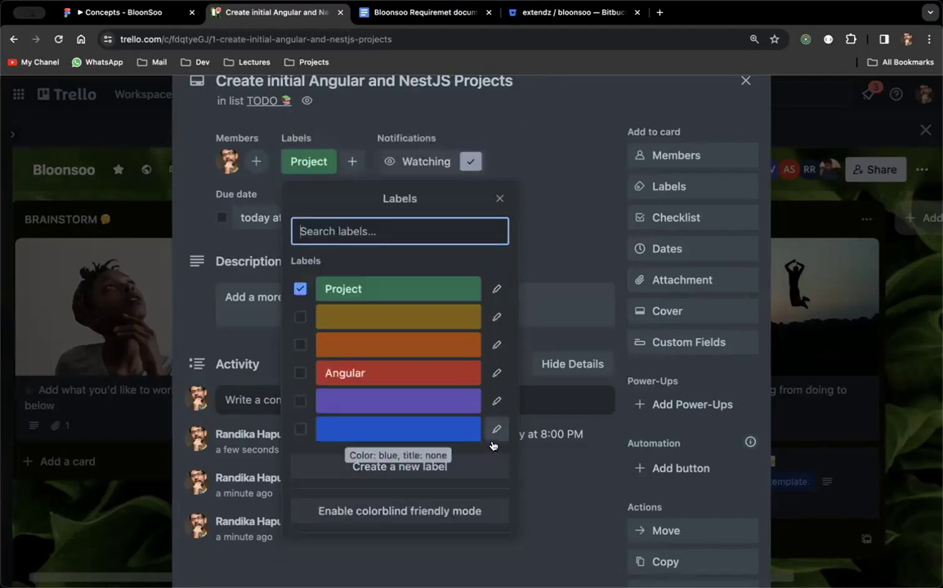
{"action": "left_click", "coordinate": [496, 344]}
{"action": "type", "text": "Nest"}
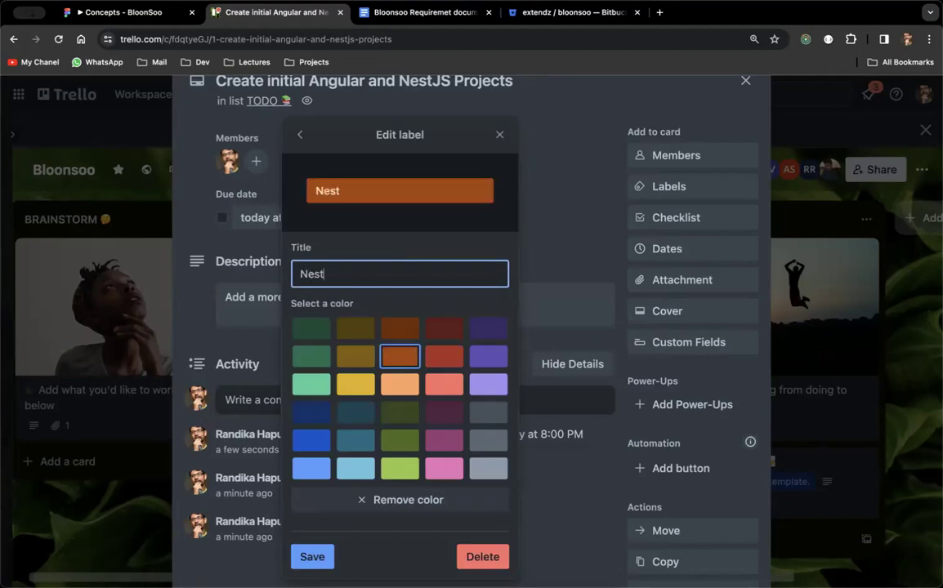
{"action": "type", "text": "JS"}
{"action": "left_click", "coordinate": [312, 556]}
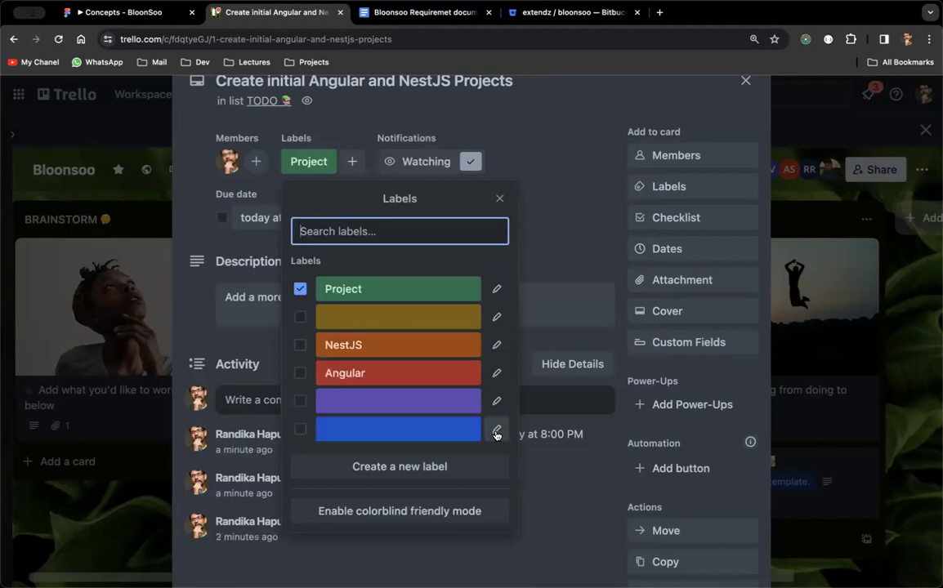
{"action": "left_click", "coordinate": [496, 431]}
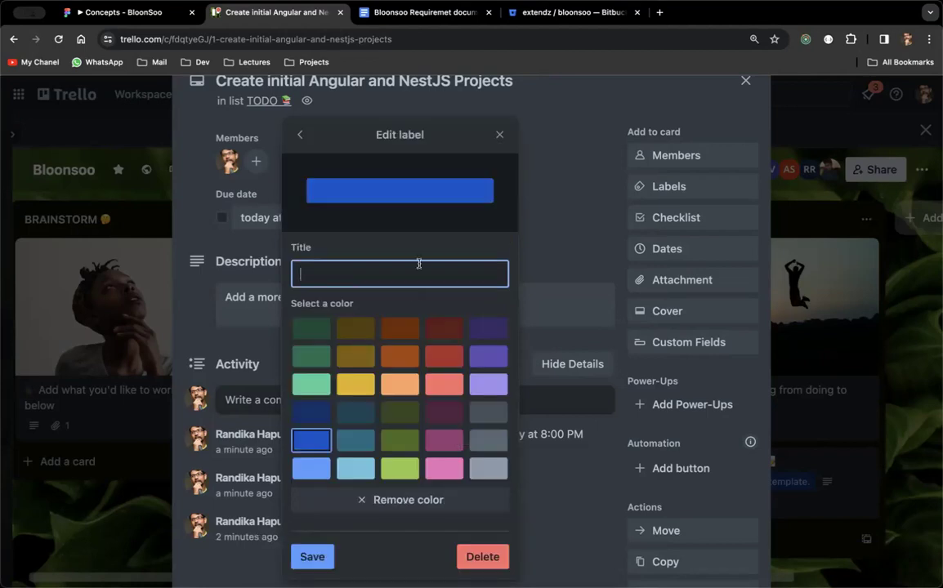
{"action": "type", "text": "MObile"}
{"action": "key", "text": "BackSpace"}
{"action": "key", "text": "BackSpace"}
{"action": "key", "text": "BackSpace"}
{"action": "key", "text": "BackSpace"}
{"action": "key", "text": "BackSpace"}
{"action": "type", "text": "obile"}
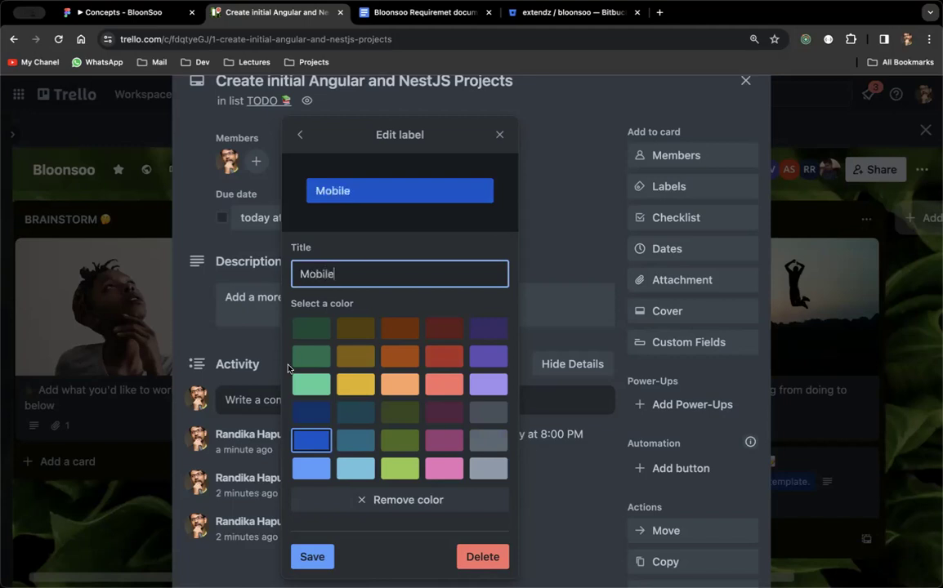
Save the blue 'Mobile' label and name the yellow label 'Documentation'.
{"action": "left_click", "coordinate": [311, 555]}
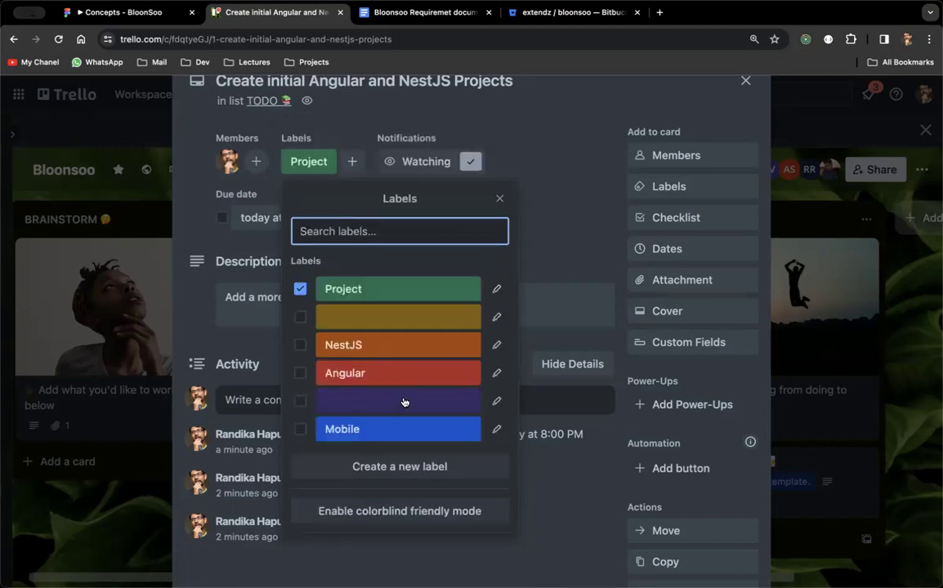
{"action": "left_click", "coordinate": [497, 318]}
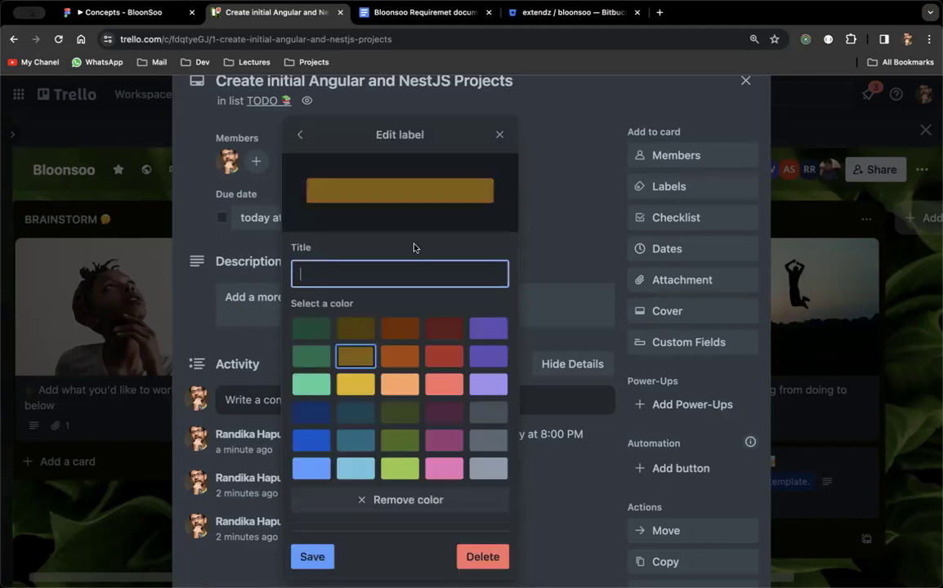
{"action": "type", "text": "Docue"}
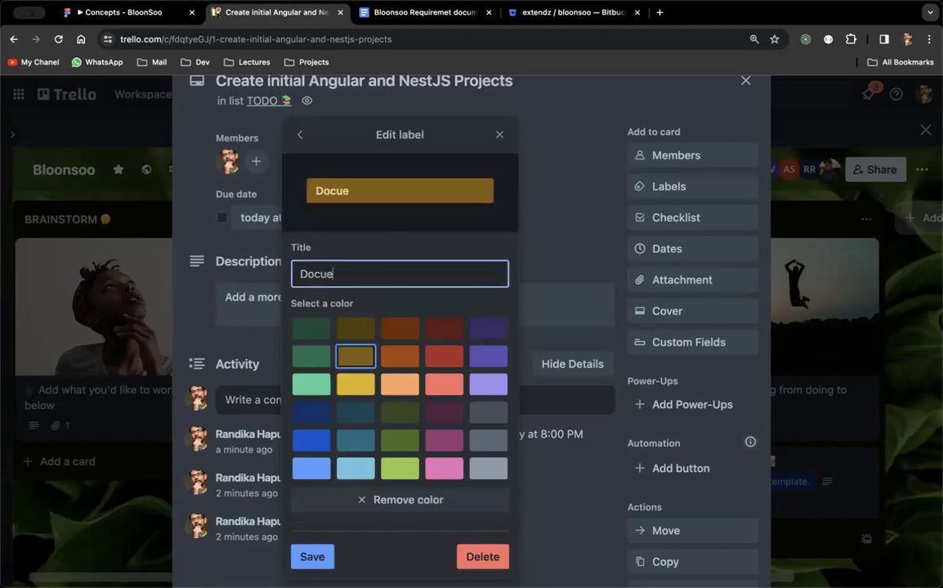
{"action": "key", "text": "BackSpace"}
{"action": "type", "text": "mentaion"}
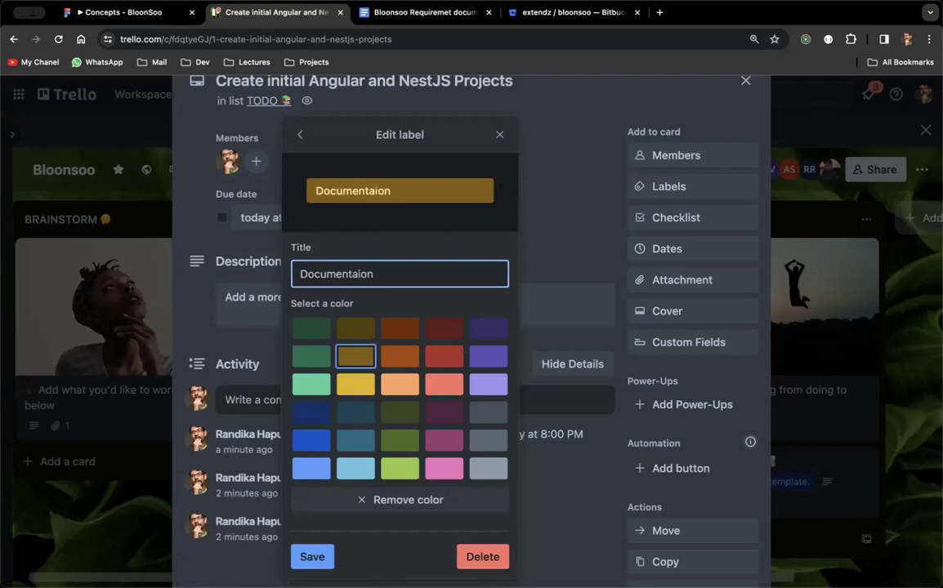
{"action": "key", "text": "BackSpace"}
{"action": "key", "text": "BackSpace"}
{"action": "key", "text": "BackSpace"}
{"action": "type", "text": "tion"}
{"action": "left_click", "coordinate": [312, 557]}
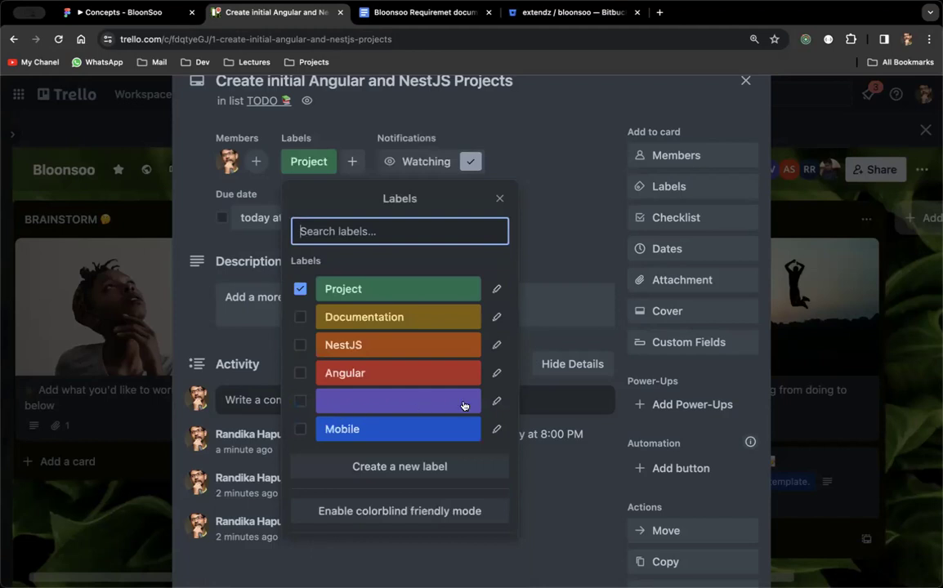
Name the purple label 'Testing/QA' and close the labels popup.
{"action": "left_click", "coordinate": [497, 400]}
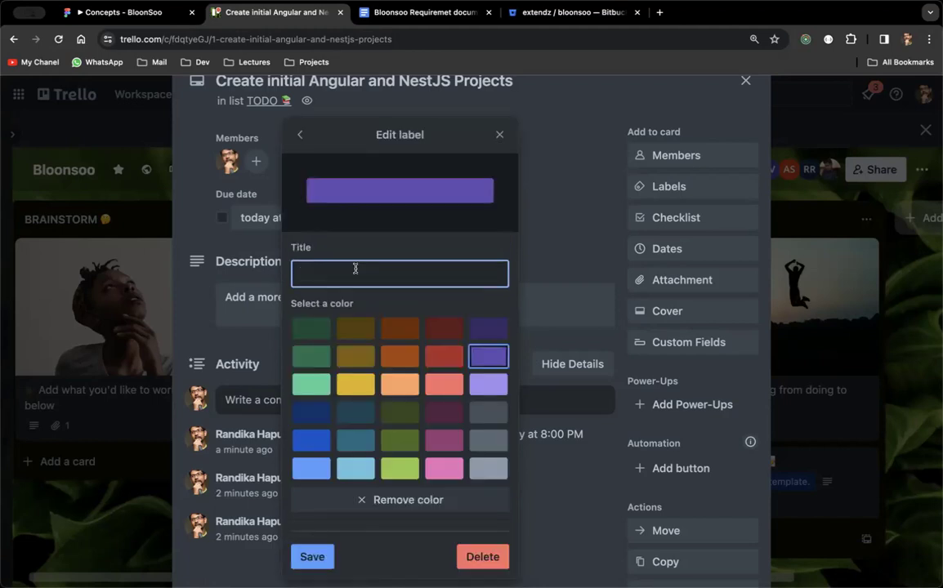
{"action": "type", "text": "Testing QA"}
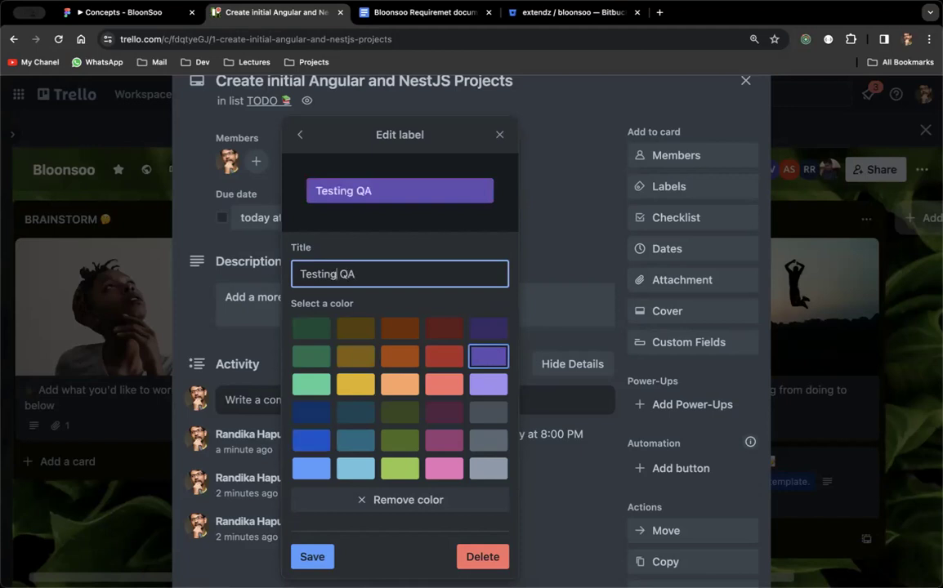
{"action": "key", "text": "Delete"}
{"action": "type", "text": "/"}
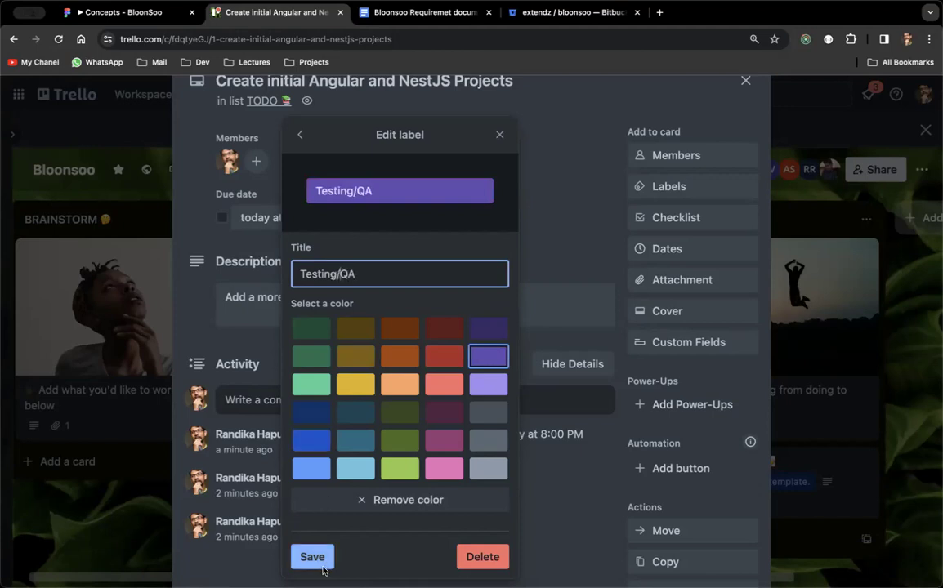
{"action": "left_click", "coordinate": [312, 556]}
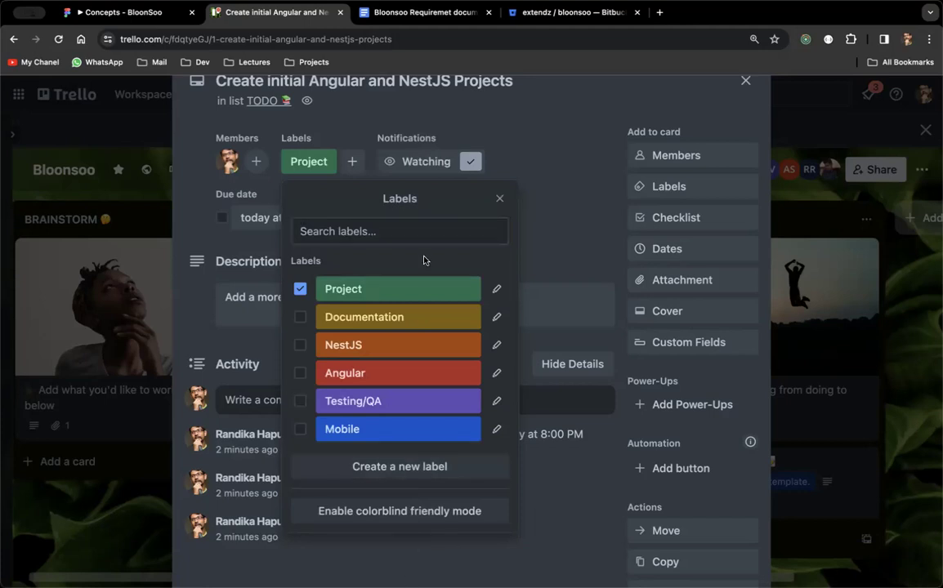
{"action": "key", "text": "Escape"}
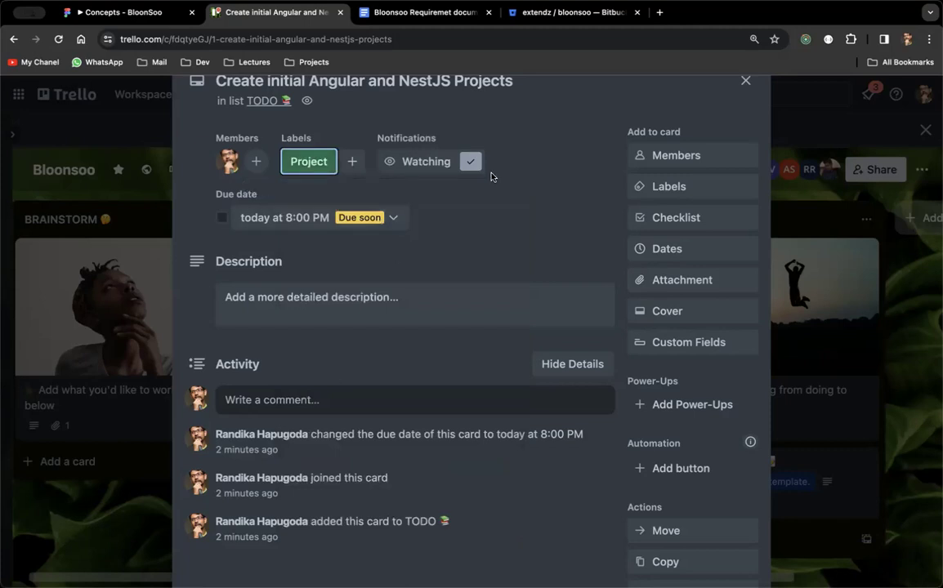
Close the 'Create initial Angular and NestJS Projects' card to get back to the Bloonsoo board.
{"action": "scroll", "coordinate": [490, 176], "scroll_direction": "up", "scroll_amount": 2}
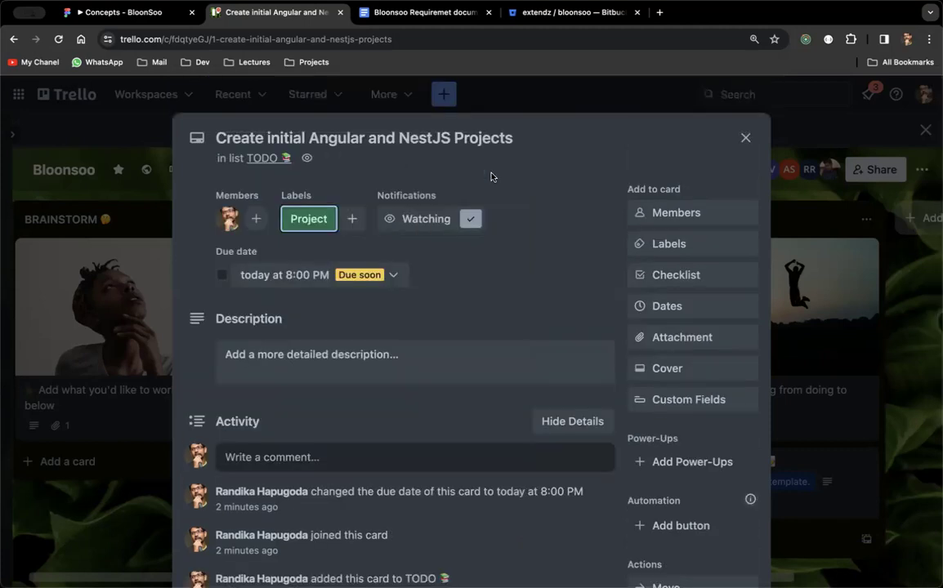
{"action": "left_click", "coordinate": [744, 138]}
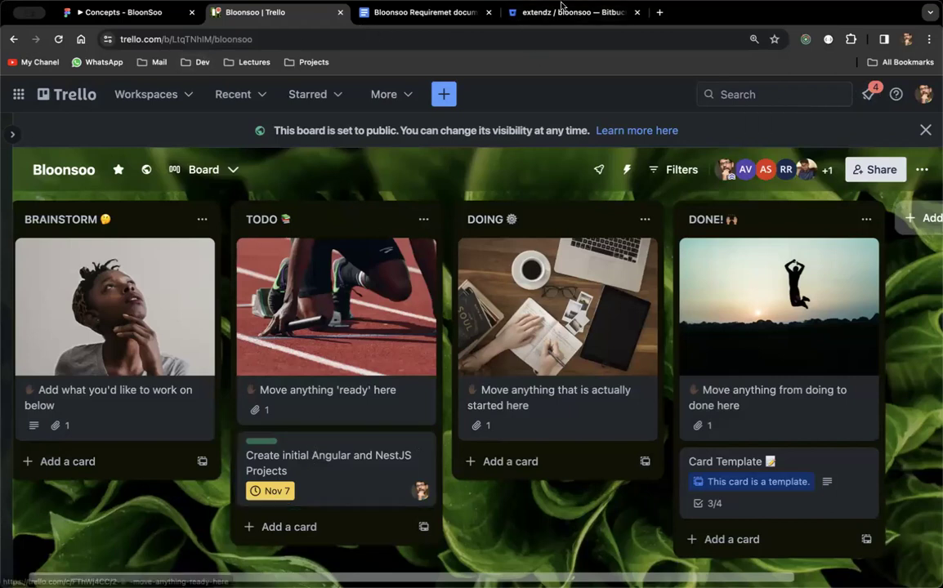
Switch to the Bitbucket tab and look over the bloonsoo repository page.
{"action": "left_click", "coordinate": [523, 12]}
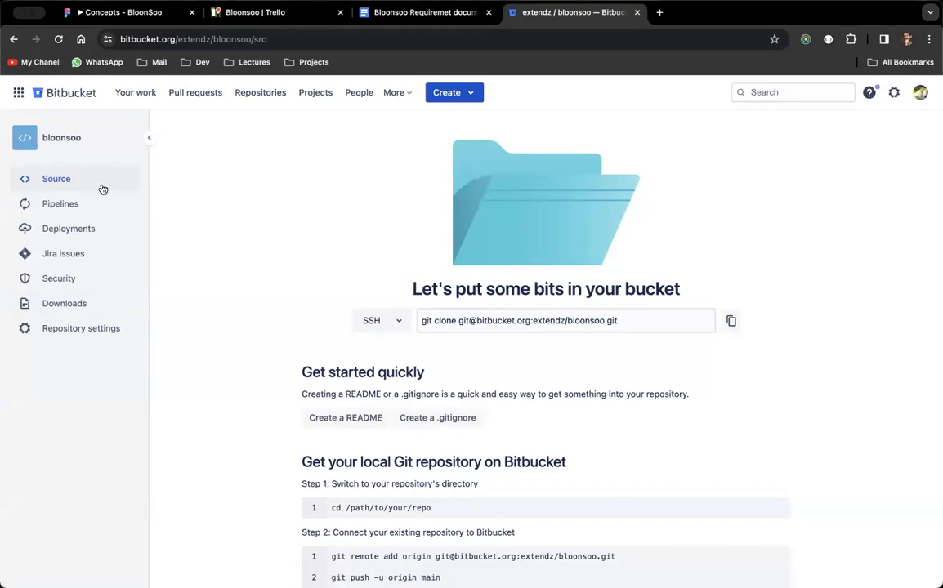
{"action": "scroll", "coordinate": [211, 314], "scroll_direction": "down", "scroll_amount": 1}
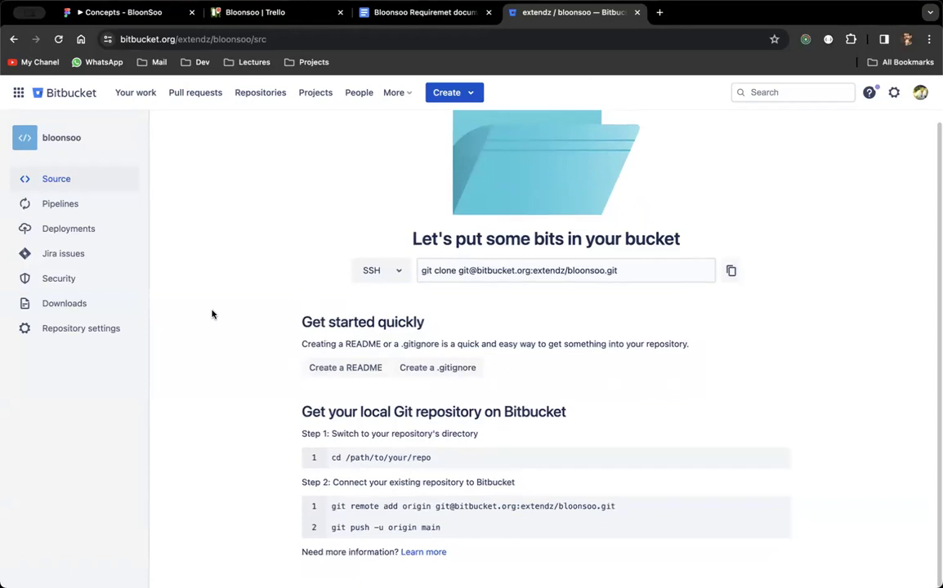
{"action": "scroll", "coordinate": [211, 314], "scroll_direction": "up", "scroll_amount": 1}
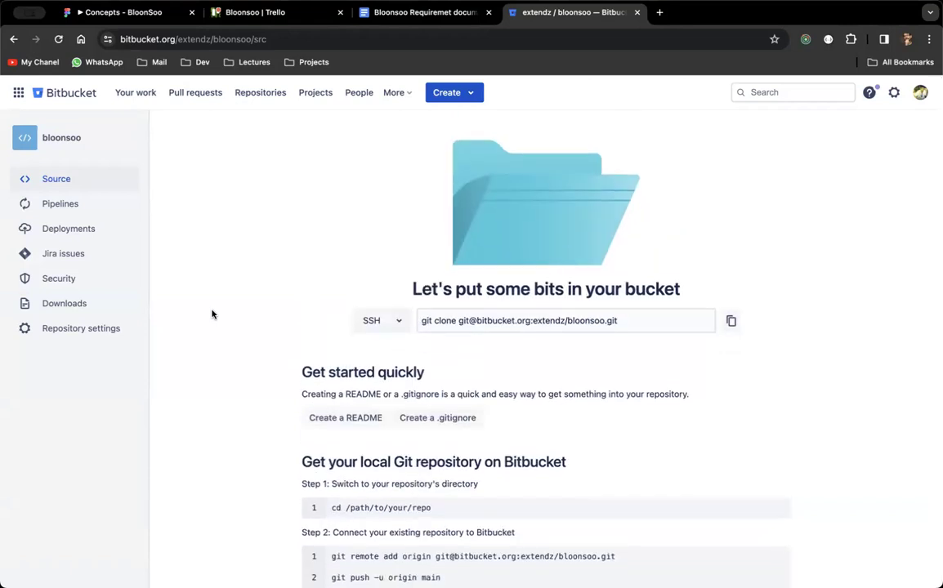
{"action": "scroll", "coordinate": [211, 314], "scroll_direction": "down", "scroll_amount": 1}
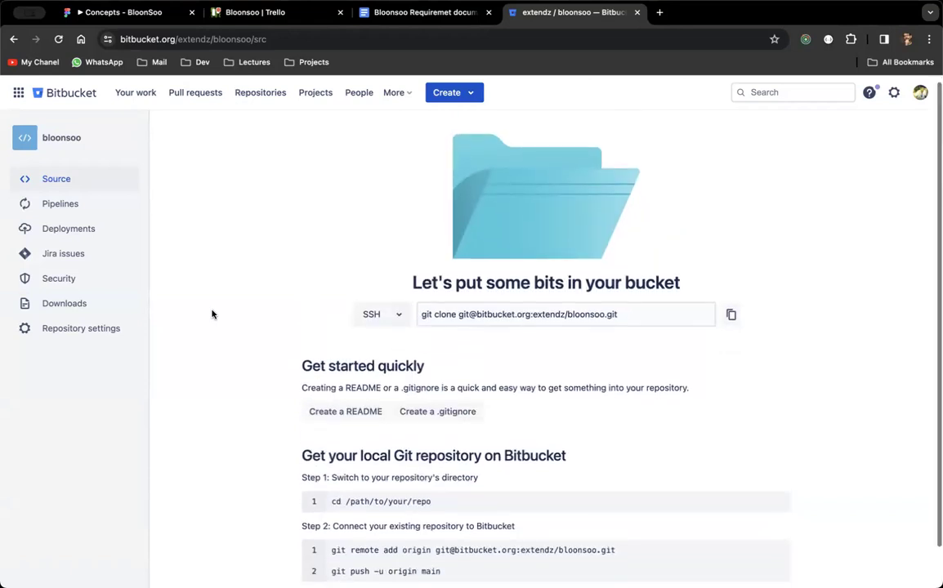
{"action": "scroll", "coordinate": [212, 314], "scroll_direction": "up", "scroll_amount": 2}
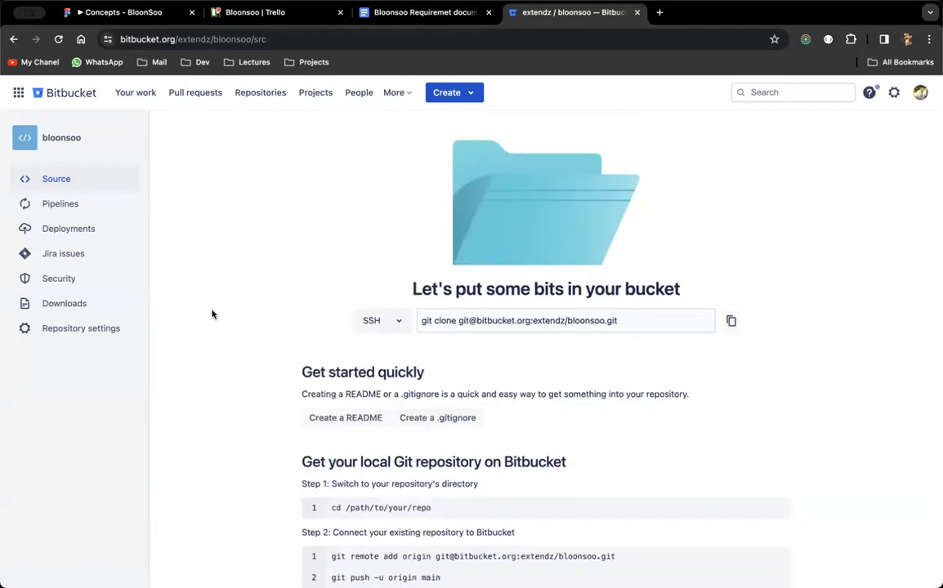
Open the empty bloonsoo repository's Source page with its SSH clone command.
{"action": "left_click", "coordinate": [298, 12]}
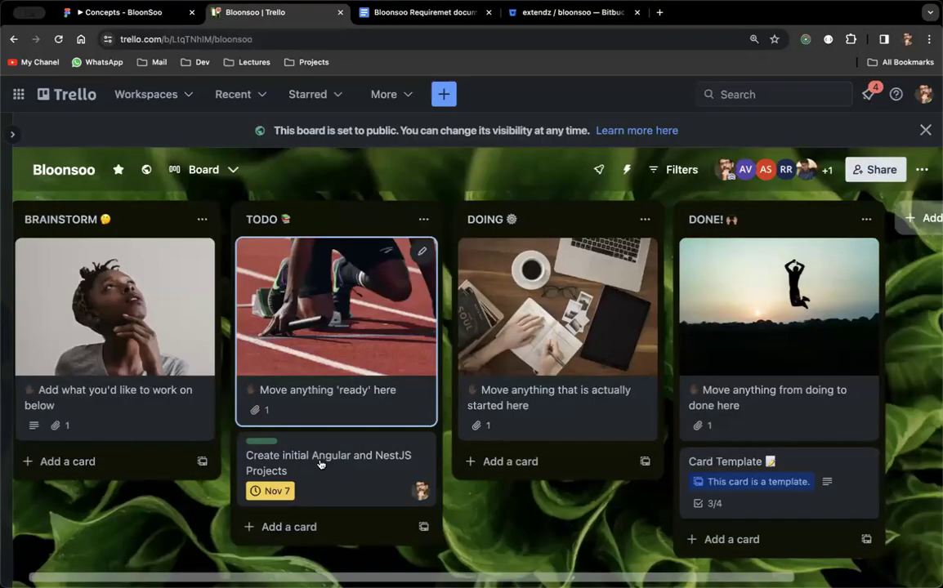
{"action": "left_click", "coordinate": [546, 13]}
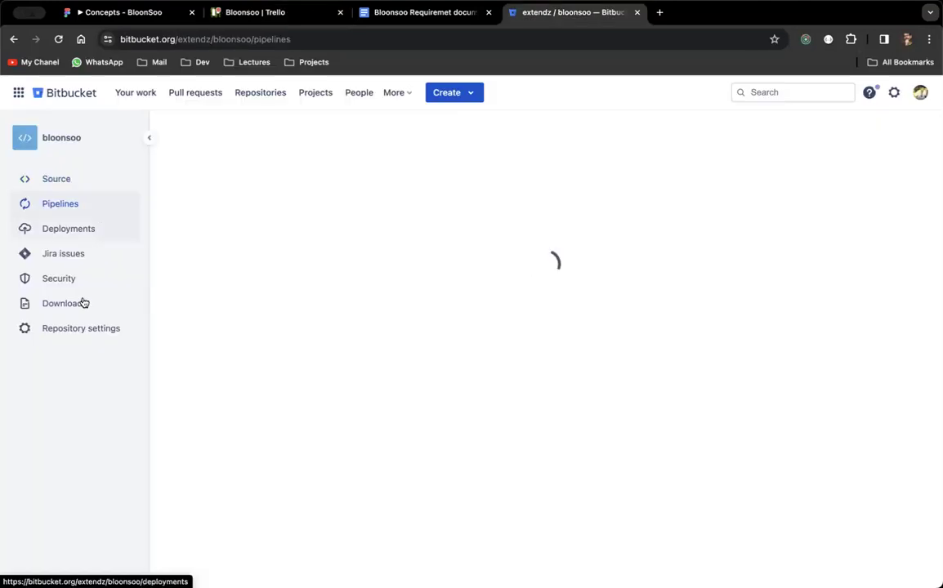
{"action": "left_click", "coordinate": [98, 173]}
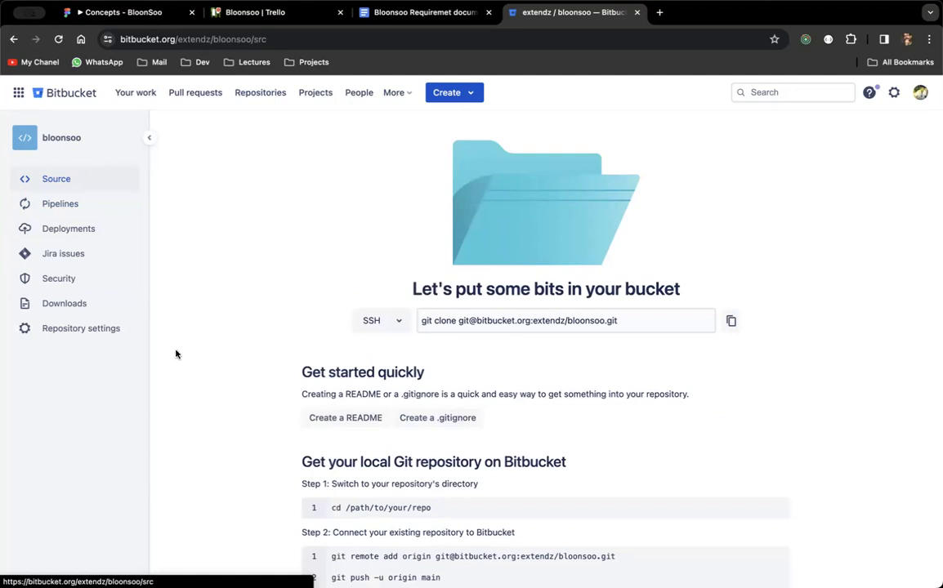
{"action": "scroll", "coordinate": [200, 246], "scroll_direction": "down", "scroll_amount": 1}
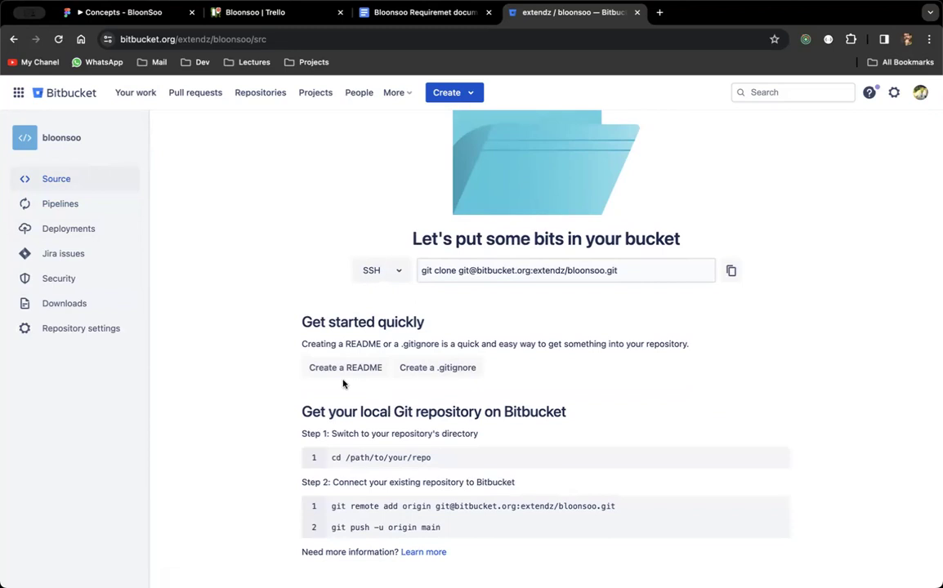
{"action": "scroll", "coordinate": [267, 277], "scroll_direction": "up", "scroll_amount": 1}
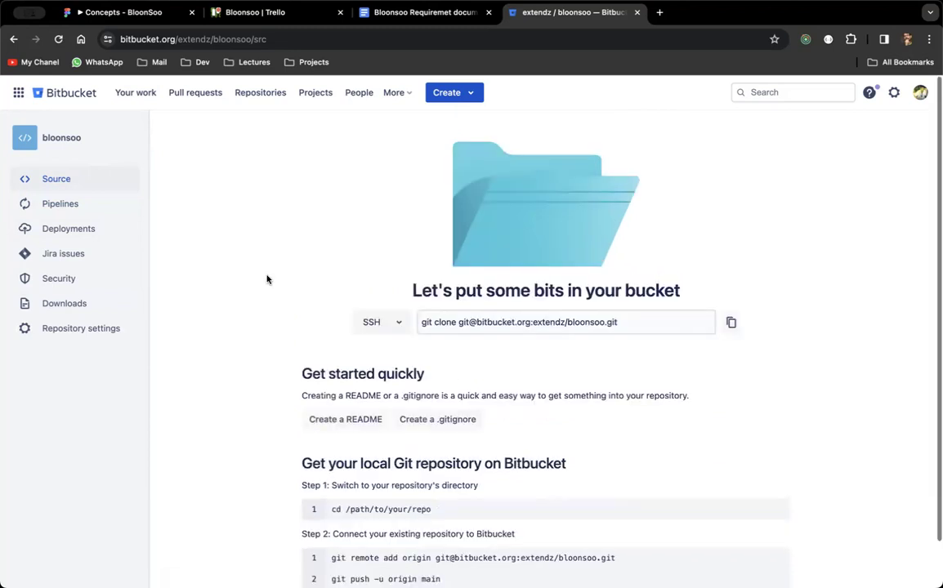
Create a template README.md and commit it as 'README.md created online with Bitbucket'.
{"action": "left_click", "coordinate": [347, 419]}
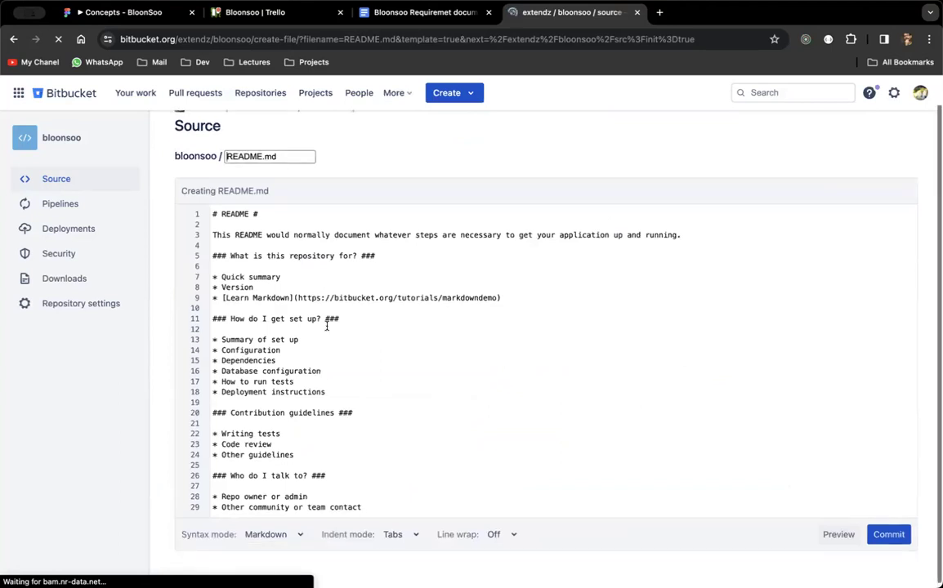
{"action": "scroll", "coordinate": [339, 325], "scroll_direction": "down", "scroll_amount": 1}
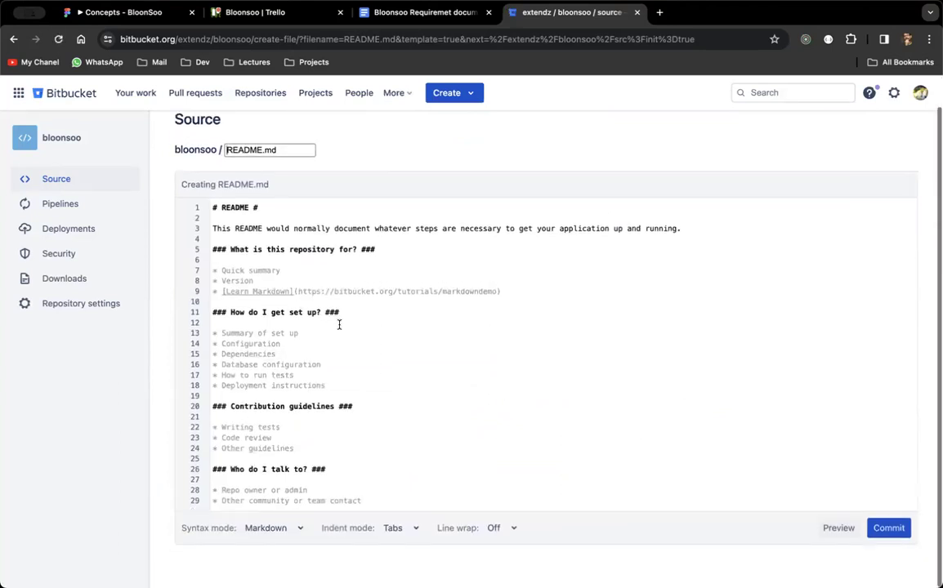
{"action": "left_click", "coordinate": [893, 540]}
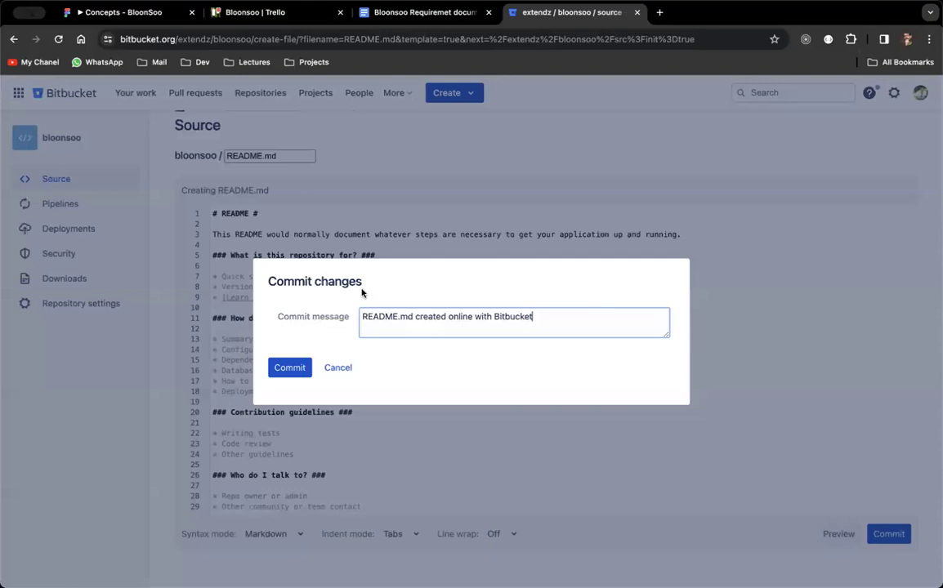
{"action": "left_click", "coordinate": [290, 369]}
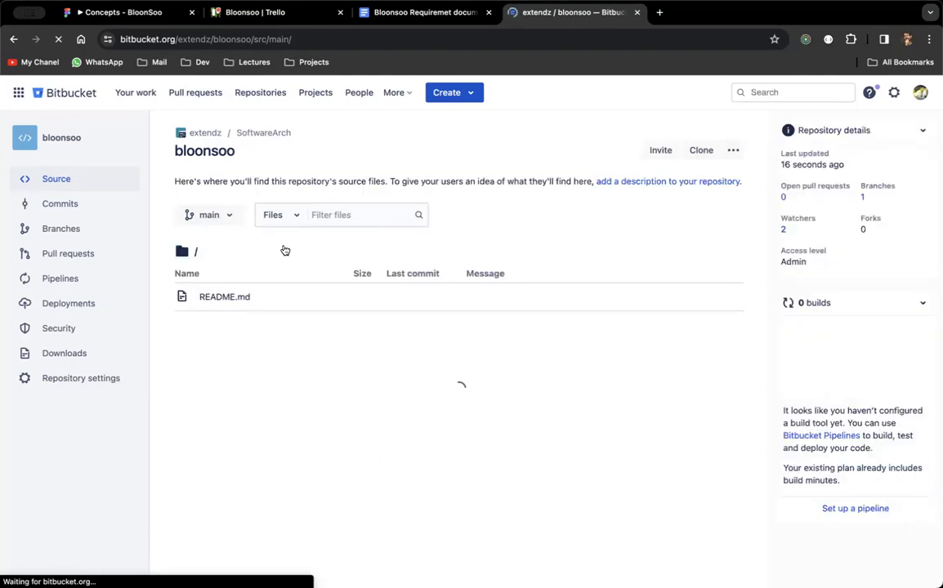
Select the main branch, then browse the Branches and Commits pages and return to Source.
{"action": "left_click", "coordinate": [232, 219]}
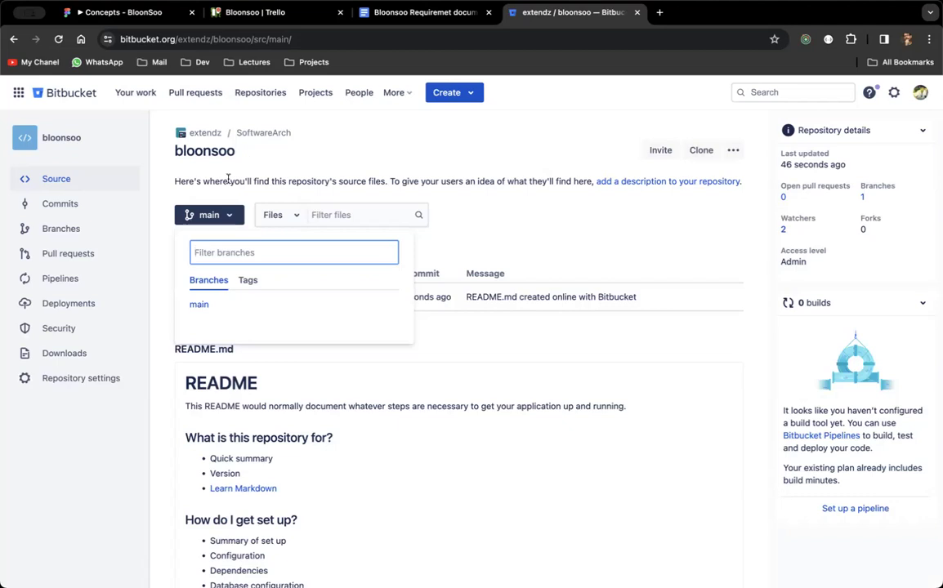
{"action": "left_click", "coordinate": [198, 307]}
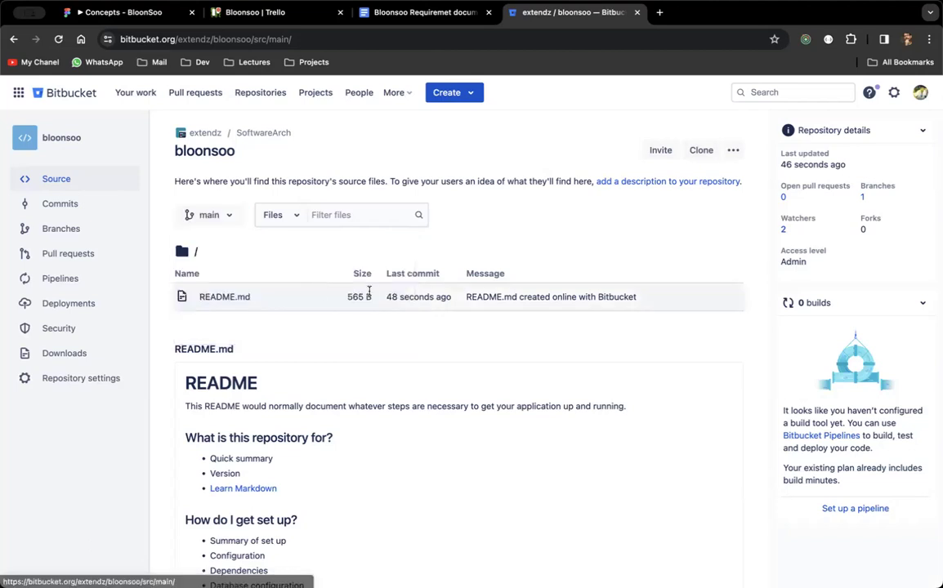
{"action": "scroll", "coordinate": [290, 290], "scroll_direction": "down", "scroll_amount": 1}
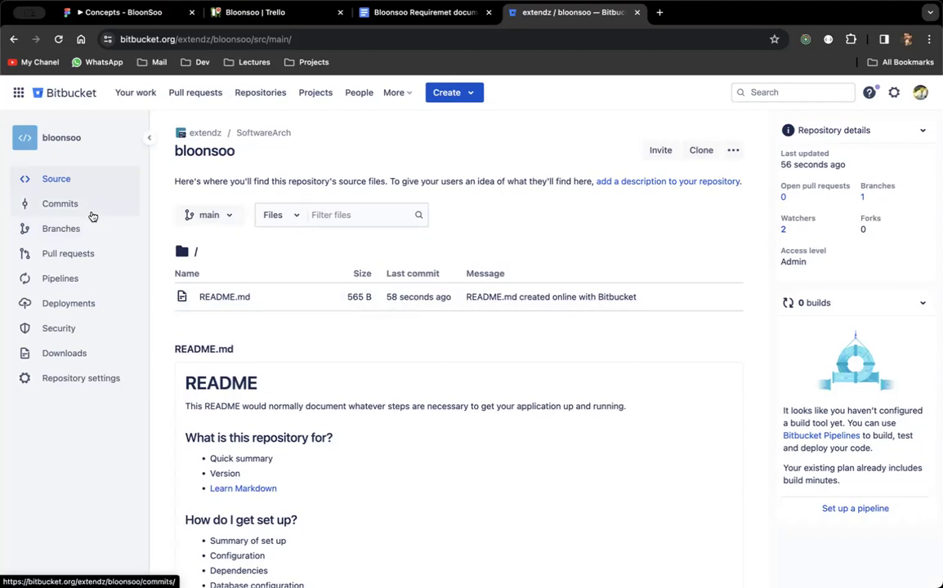
{"action": "left_click", "coordinate": [62, 227]}
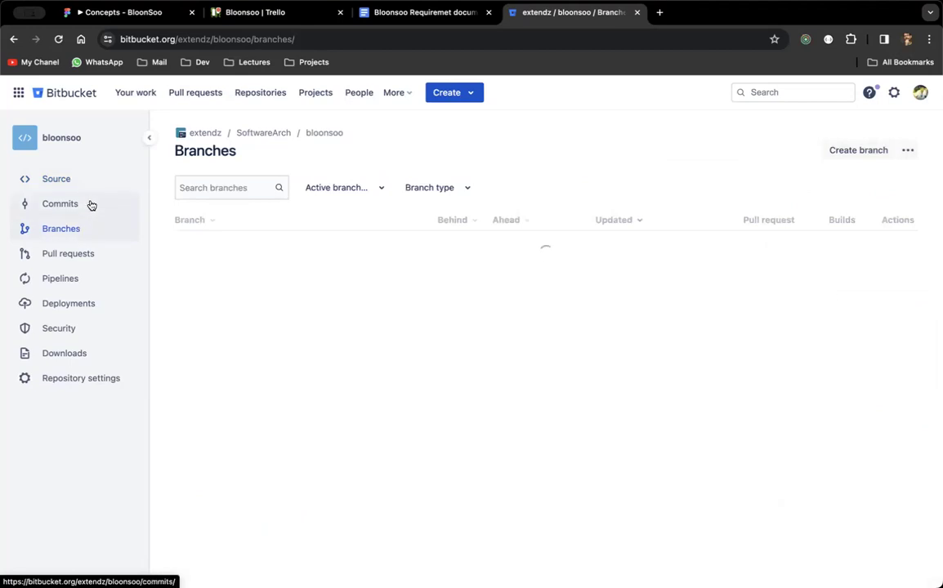
{"action": "left_click", "coordinate": [91, 205]}
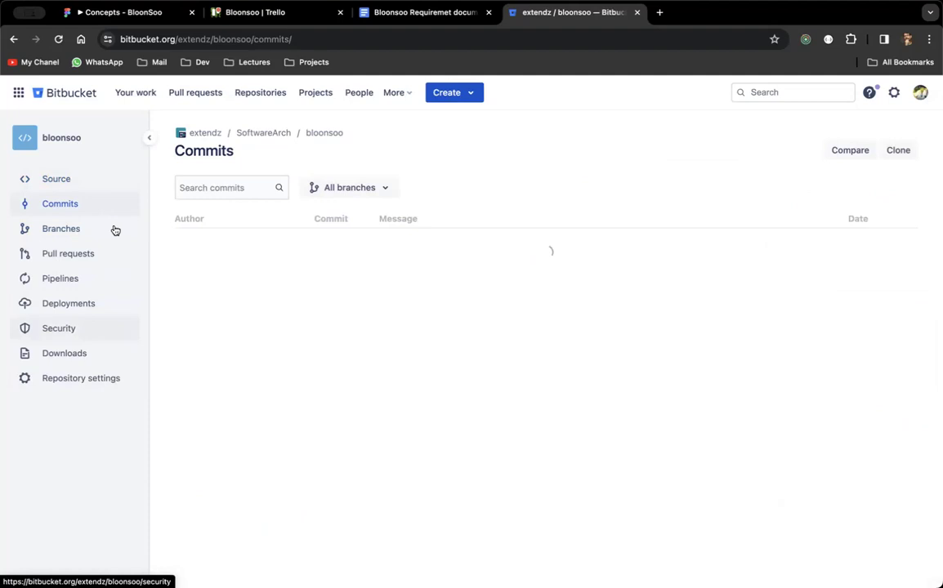
{"action": "left_click", "coordinate": [104, 181]}
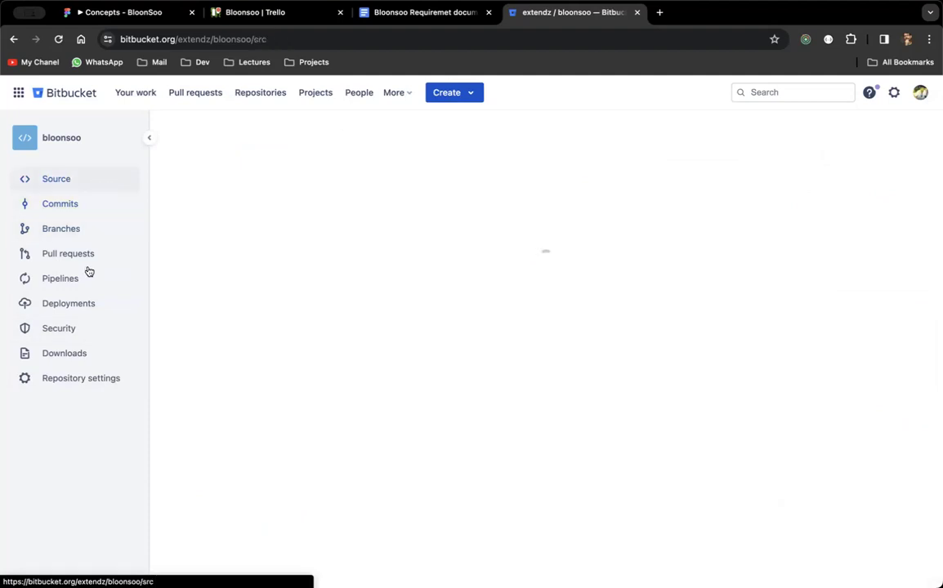
Browse the Pull requests, Pipelines, Deployments, Security and Downloads pages, then return to Source.
{"action": "left_click", "coordinate": [97, 255]}
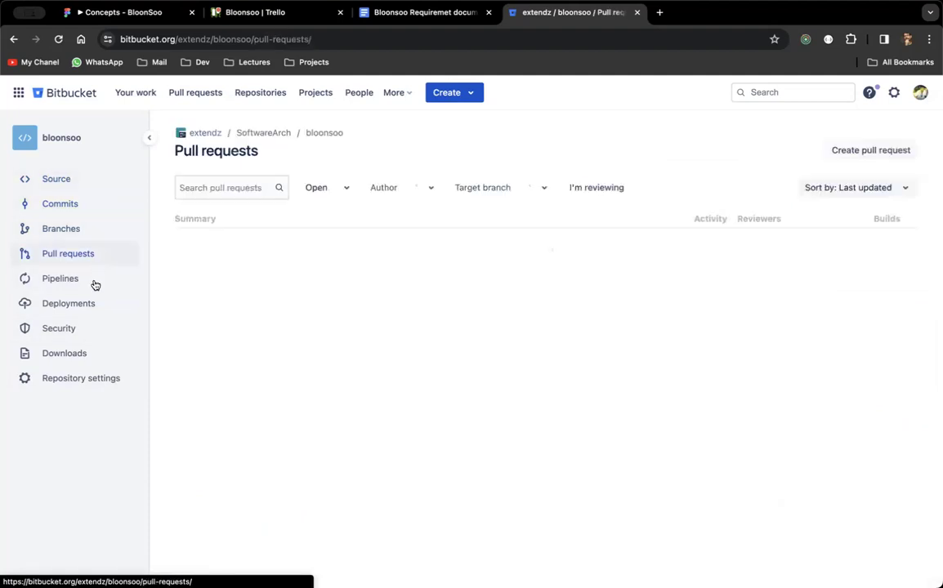
{"action": "left_click", "coordinate": [95, 282]}
{"action": "left_click", "coordinate": [93, 304]}
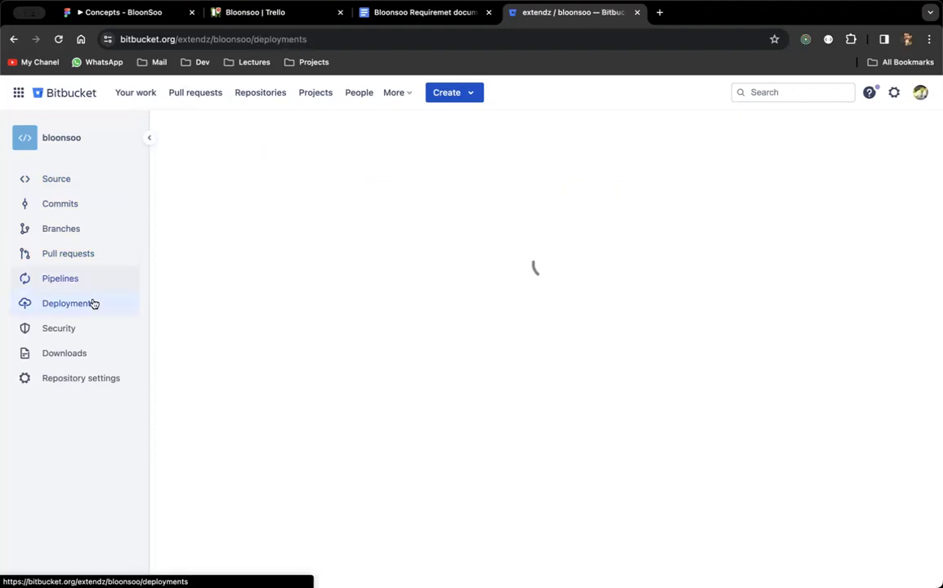
{"action": "left_click", "coordinate": [88, 329]}
{"action": "left_click", "coordinate": [80, 354]}
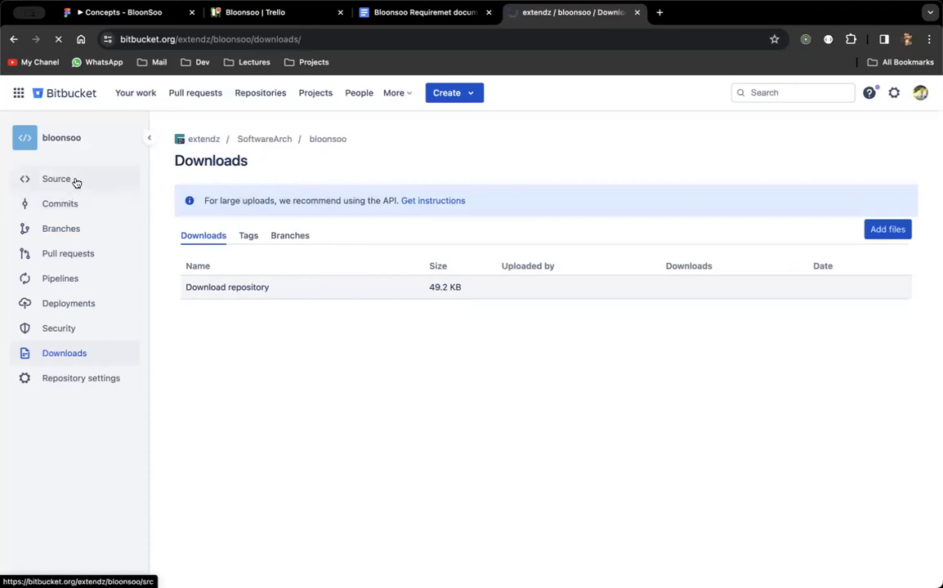
{"action": "left_click", "coordinate": [76, 182]}
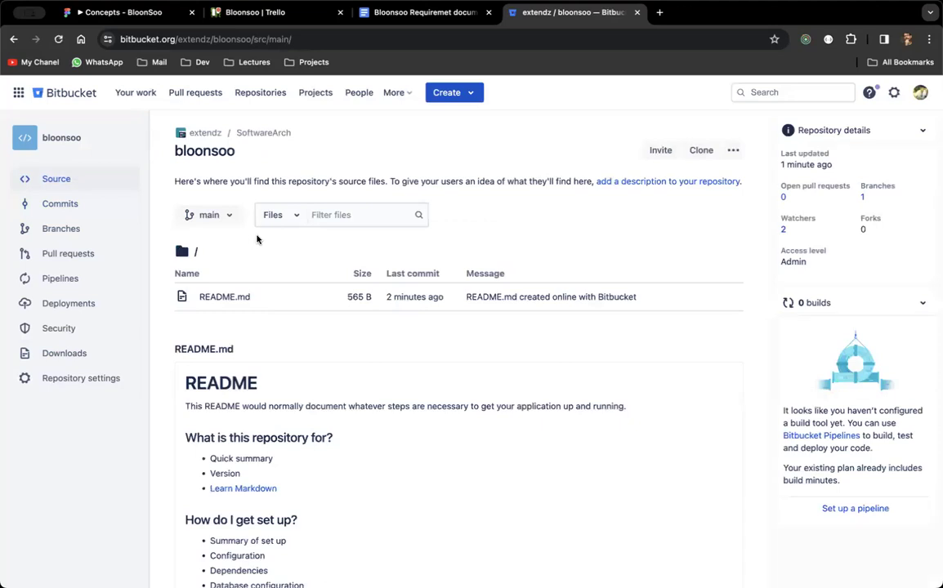
{"action": "left_click", "coordinate": [662, 150]}
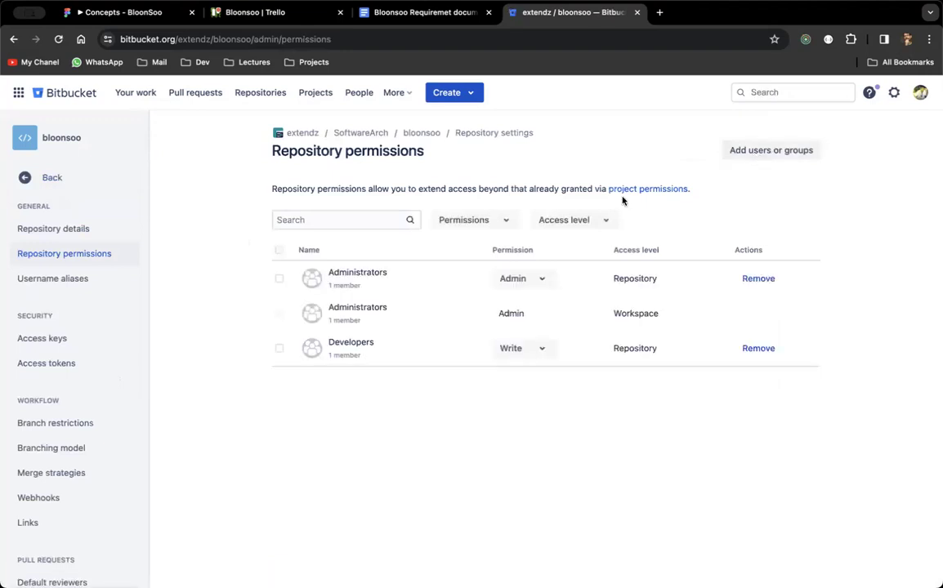
{"action": "left_click", "coordinate": [566, 232]}
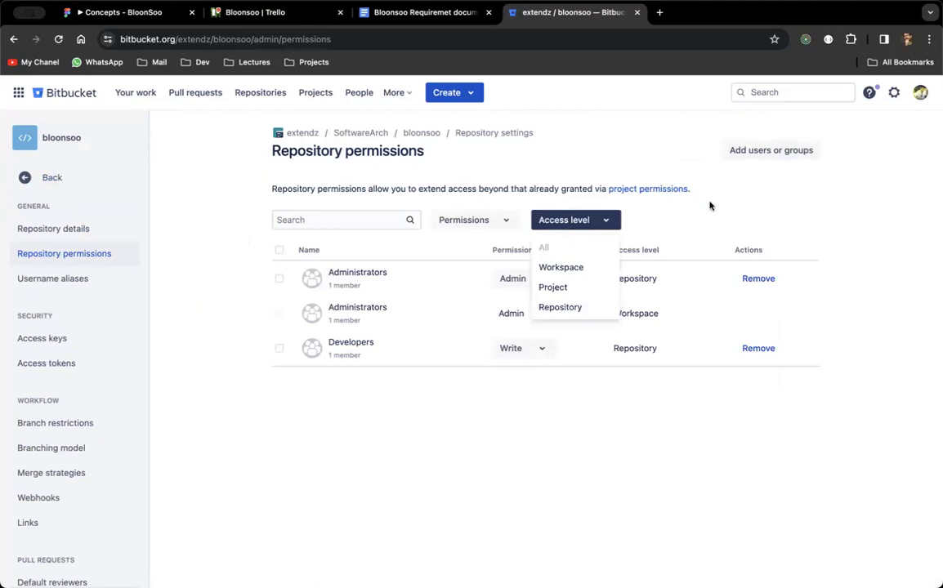
{"action": "left_click", "coordinate": [471, 219]}
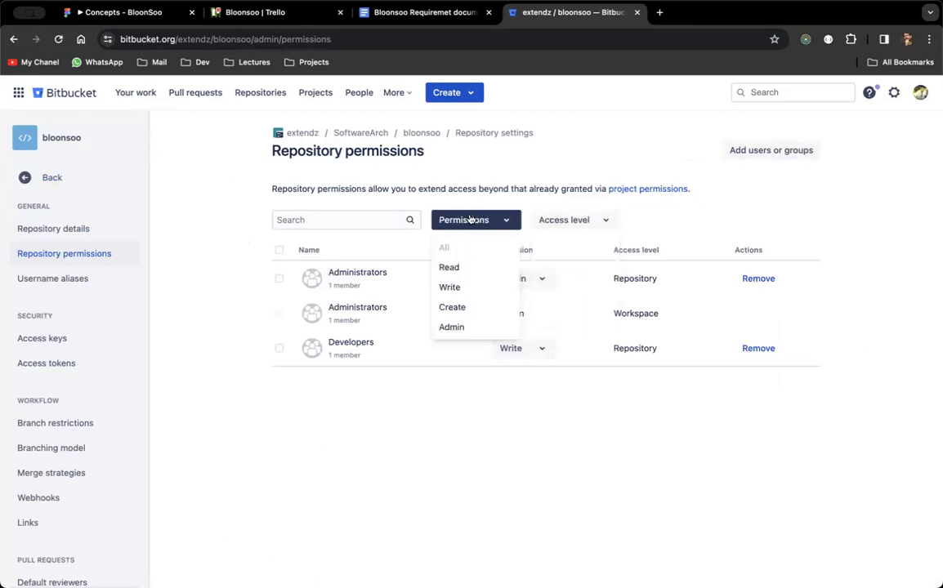
{"action": "left_click", "coordinate": [576, 165]}
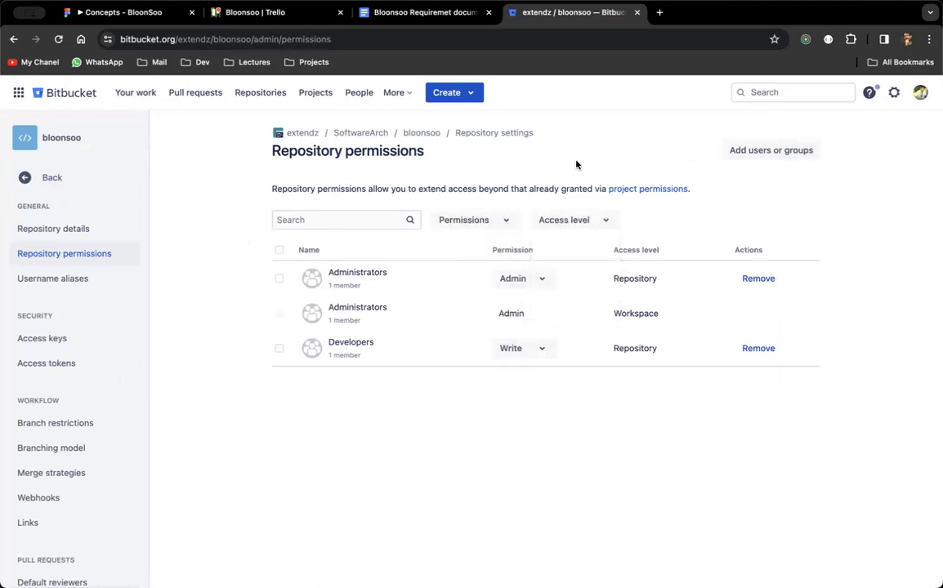
{"action": "left_click", "coordinate": [753, 155]}
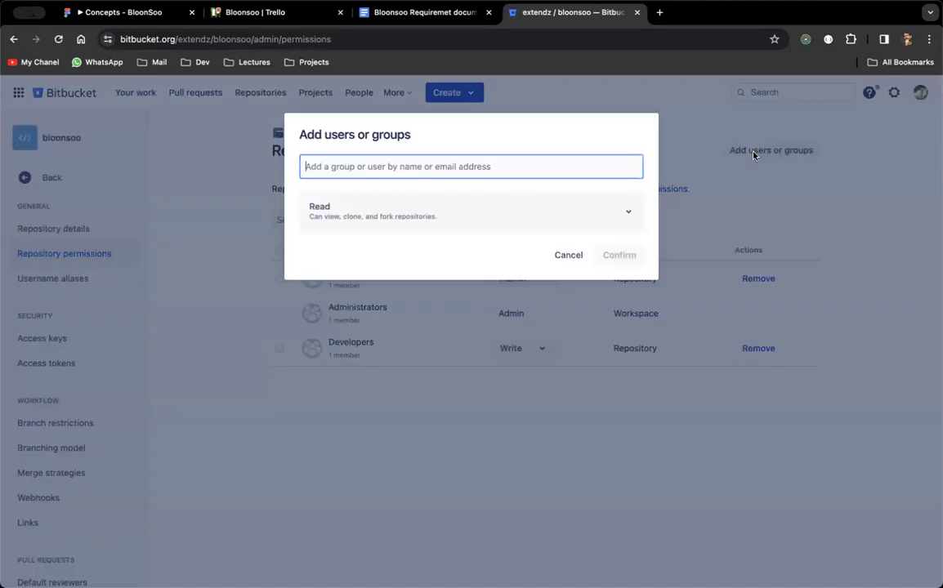
{"action": "left_click", "coordinate": [558, 215]}
{"action": "left_click", "coordinate": [499, 283]}
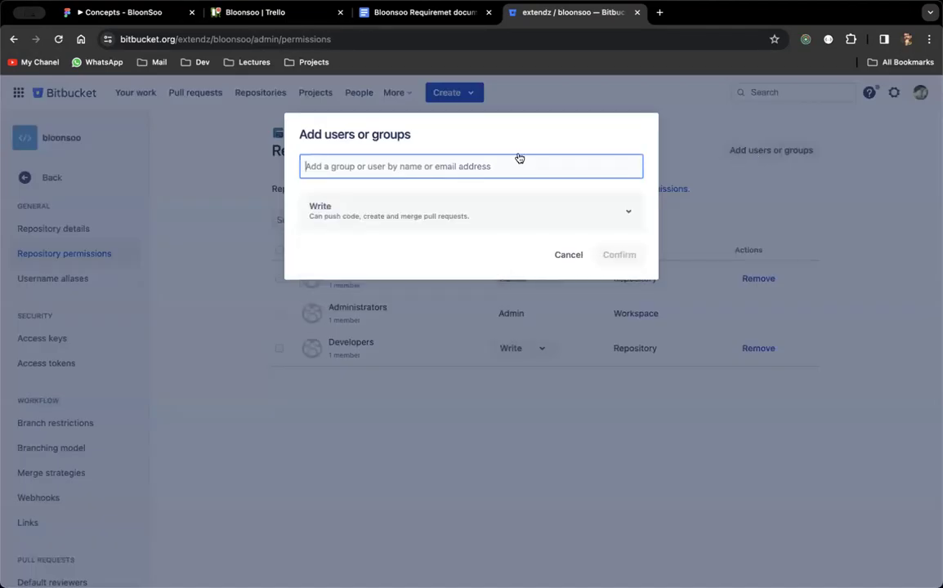
{"action": "left_click", "coordinate": [519, 158]}
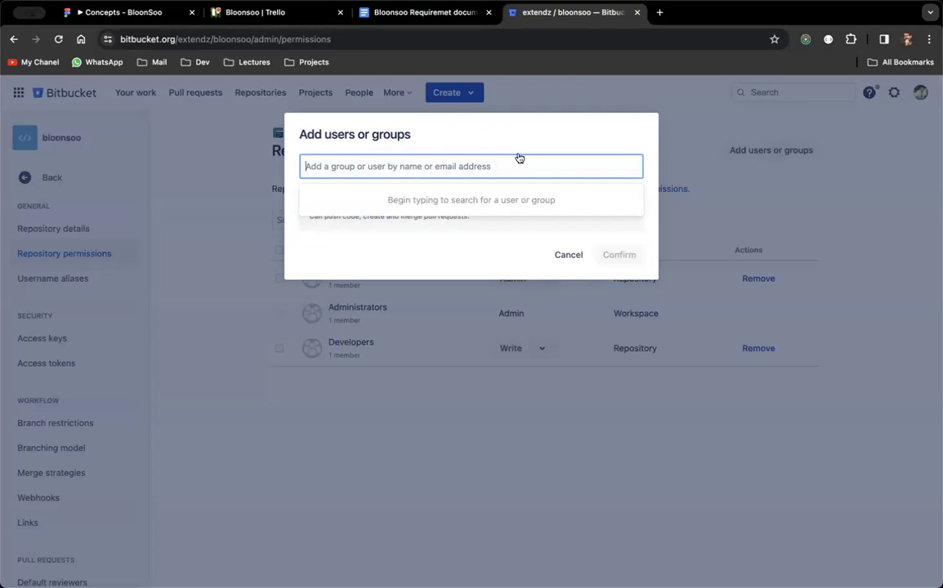
{"action": "left_click", "coordinate": [839, 129]}
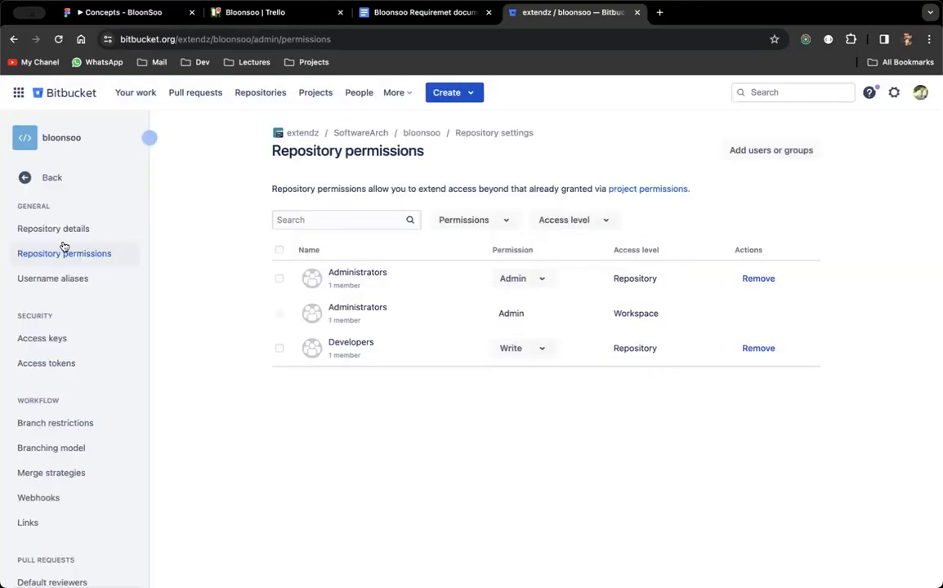
{"action": "left_click", "coordinate": [59, 179]}
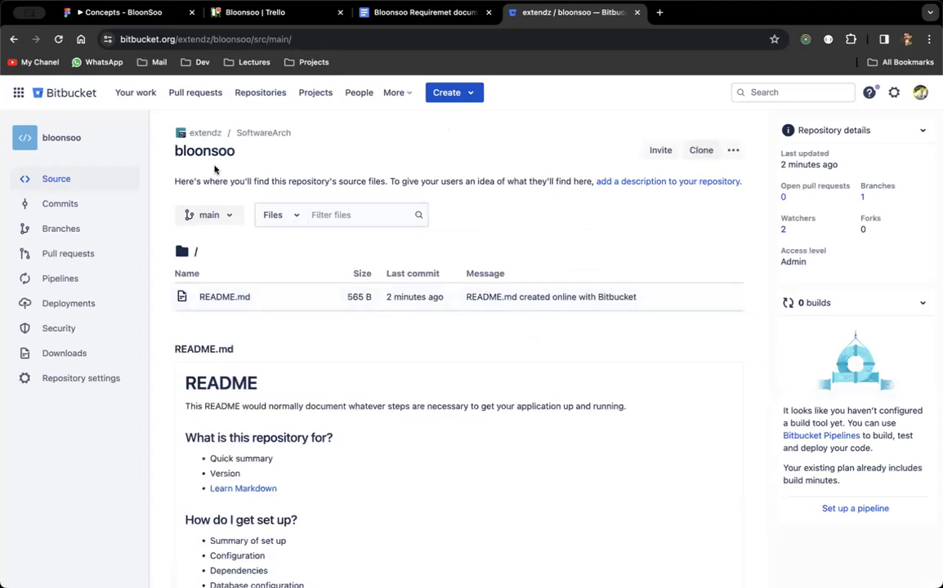
Open the Clone dialog for bloonsoo and keep SSH as the protocol.
{"action": "left_click", "coordinate": [94, 188]}
{"action": "left_click", "coordinate": [702, 152]}
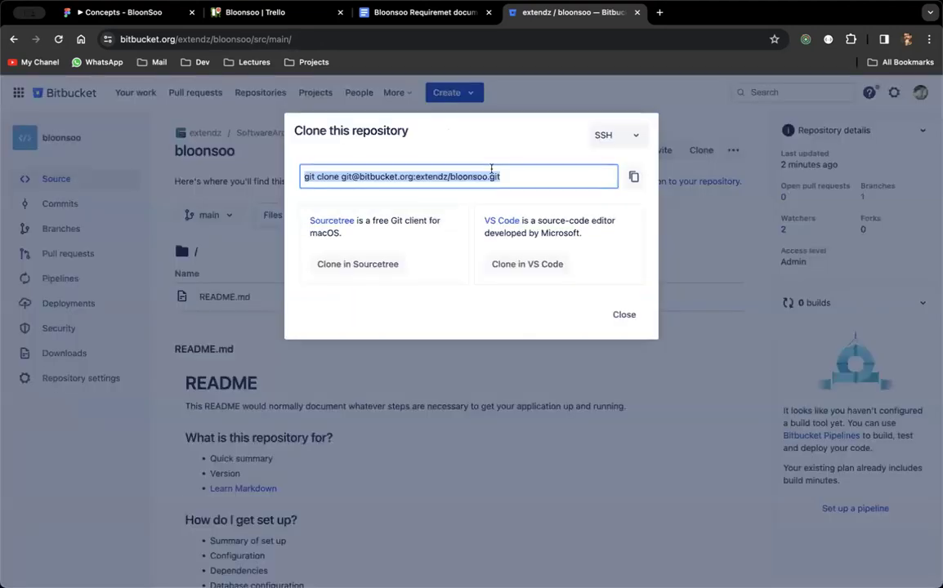
{"action": "left_click", "coordinate": [632, 135]}
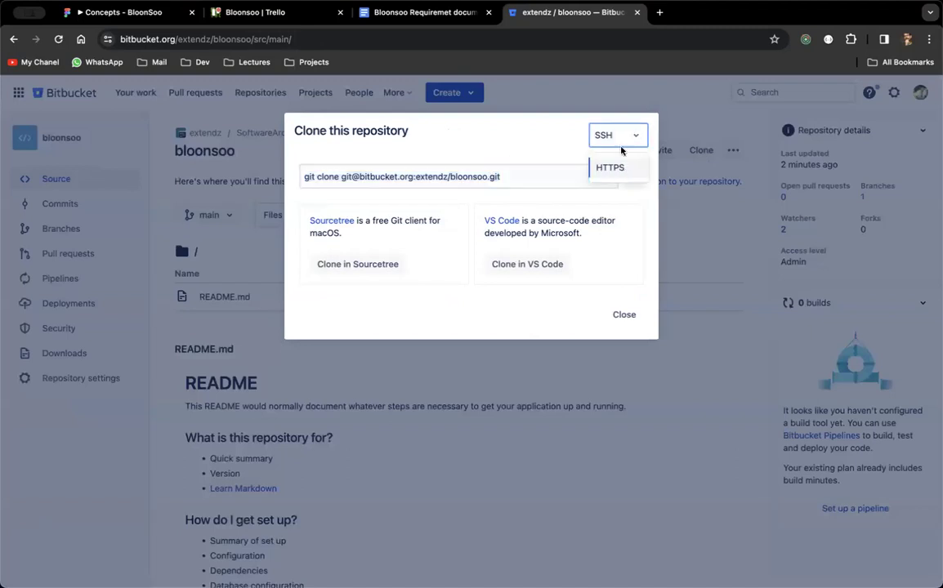
{"action": "left_click", "coordinate": [620, 135]}
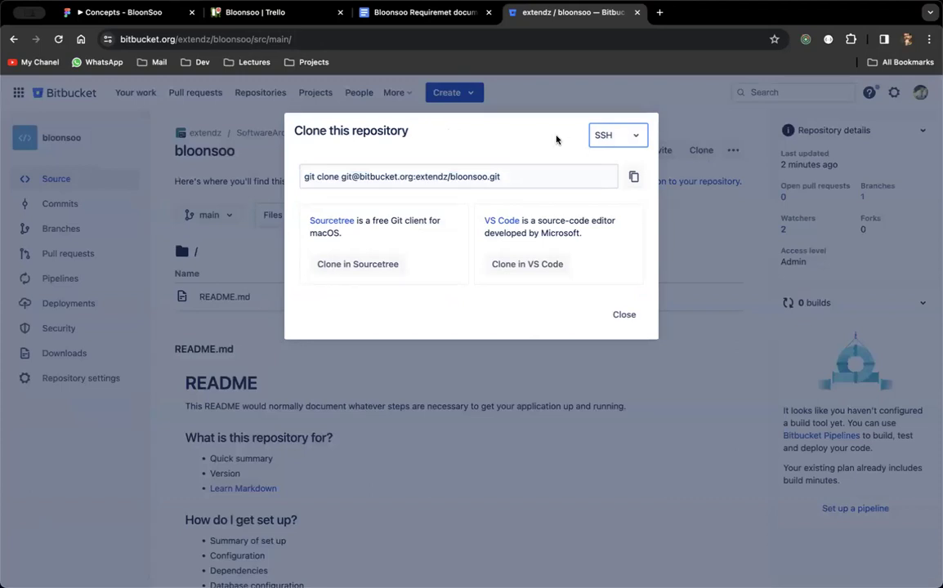
{"action": "left_click", "coordinate": [623, 138]}
{"action": "left_click", "coordinate": [622, 137]}
{"action": "left_click", "coordinate": [621, 139]}
{"action": "left_click", "coordinate": [611, 139]}
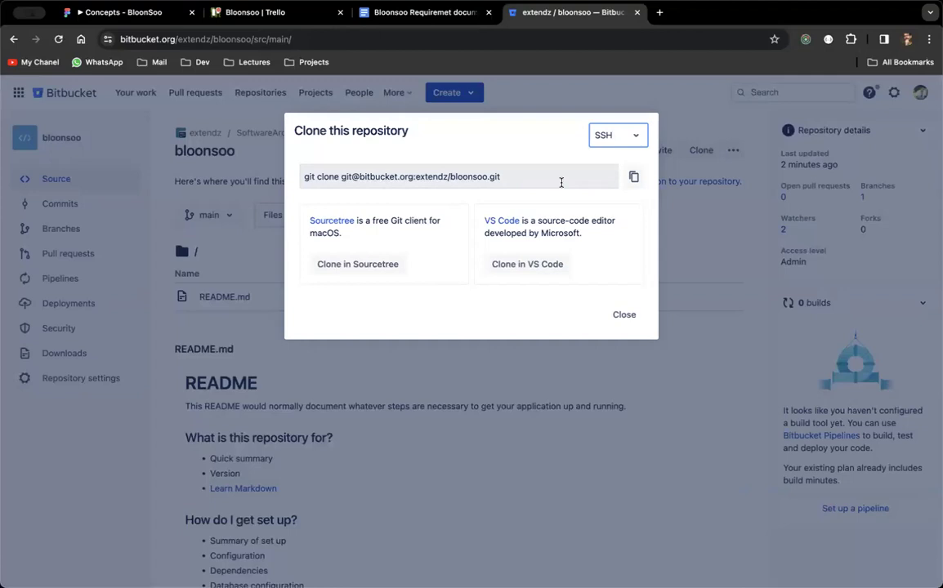
Select and copy the SSH git clone command.
{"action": "left_click_drag", "start_coordinate": [561, 178], "coordinate": [274, 175]}
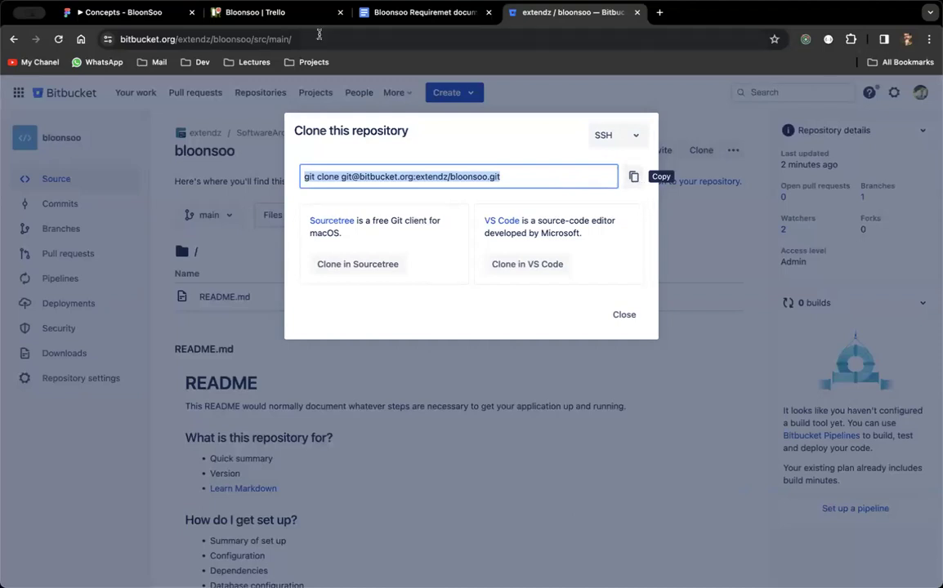
{"action": "left_click", "coordinate": [255, 12]}
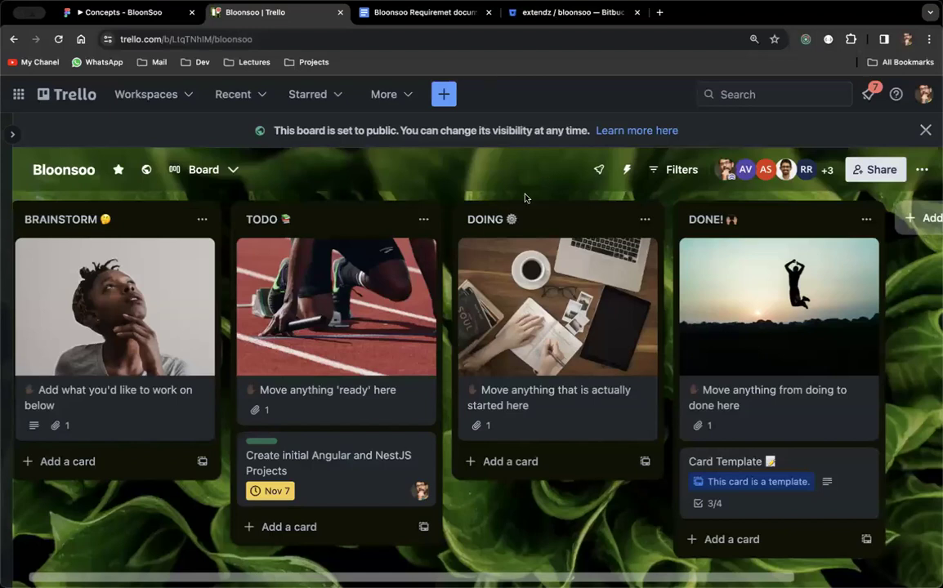
{"action": "key", "text": "super+4"}
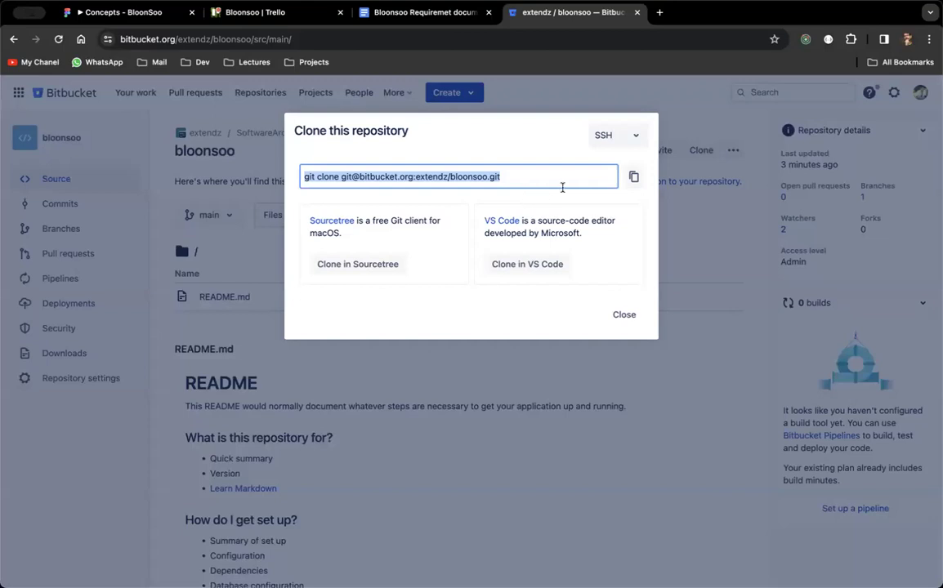
{"action": "left_click", "coordinate": [634, 180]}
{"action": "key", "text": "super+Tab"}
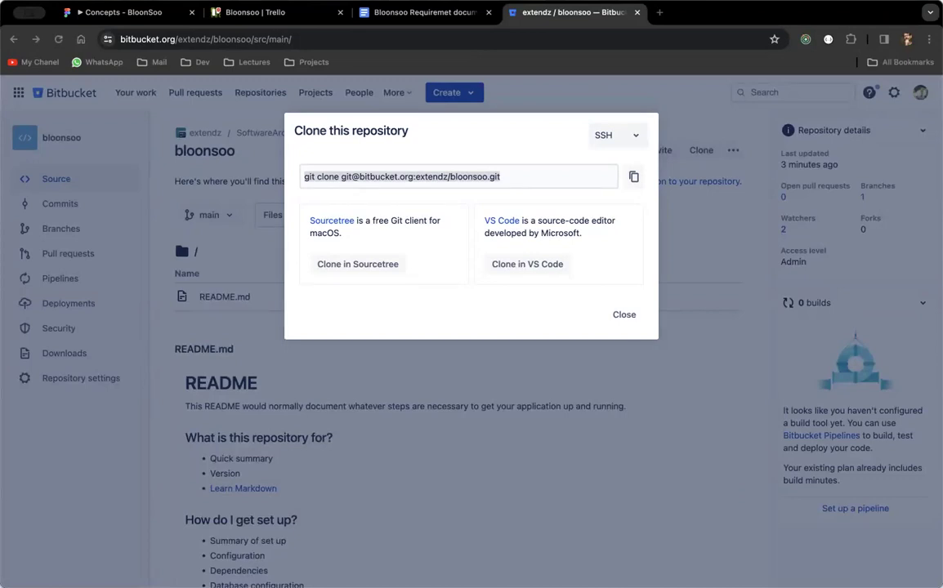
Open a Terminal window and paste the bloonsoo git clone command at the prompt.
{"action": "left_click", "coordinate": [408, 176]}
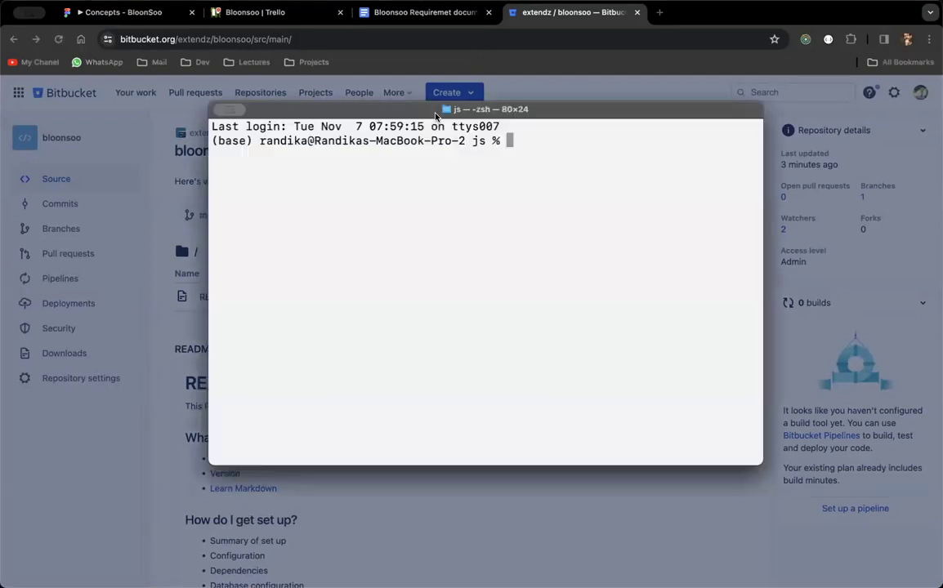
{"action": "key", "text": "ctrl+super+f"}
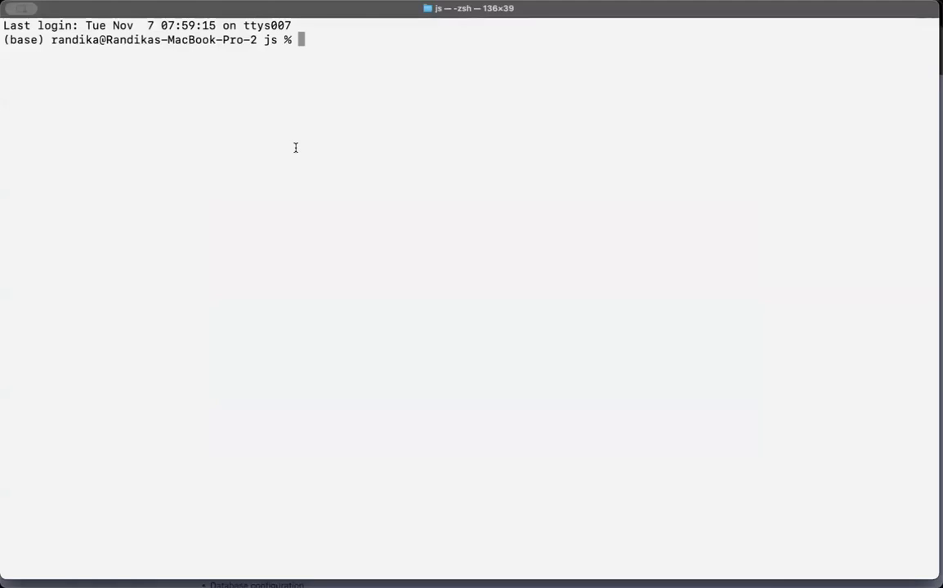
{"action": "key", "text": "super+v"}
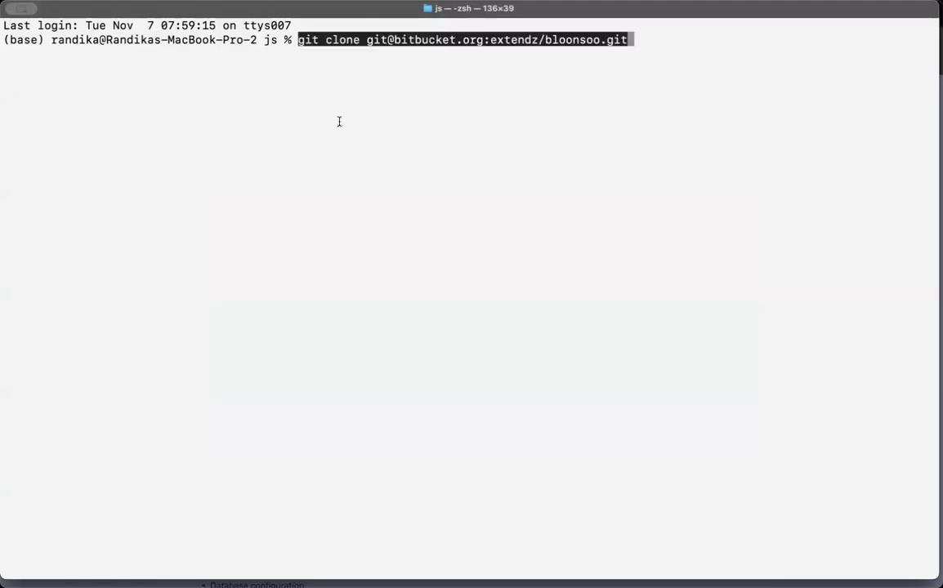
{"action": "key", "text": "Right"}
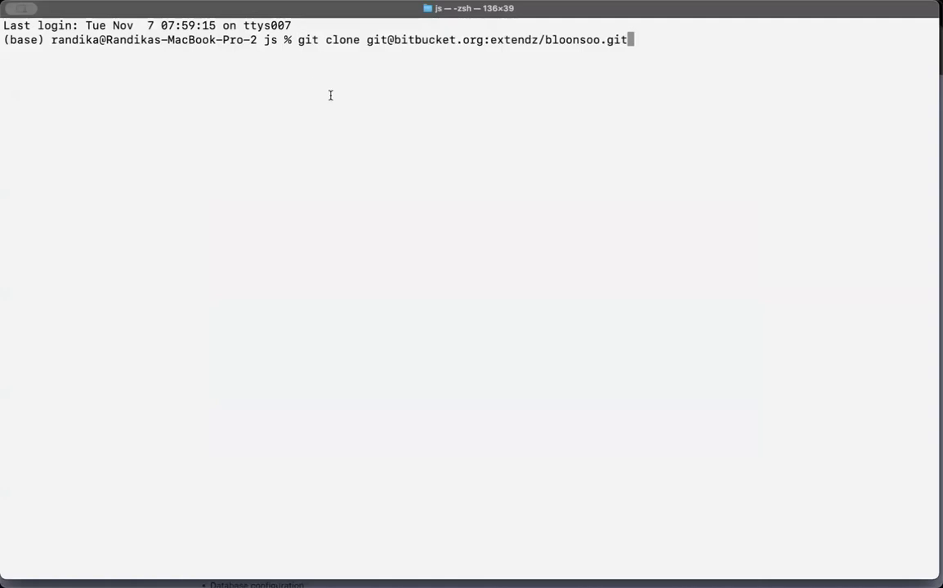
{"action": "double_click", "coordinate": [270, 40]}
{"action": "left_click", "coordinate": [320, 115]}
Run the clone and highlight the resulting Permission denied (publickey) error.
{"action": "key", "text": "Return"}
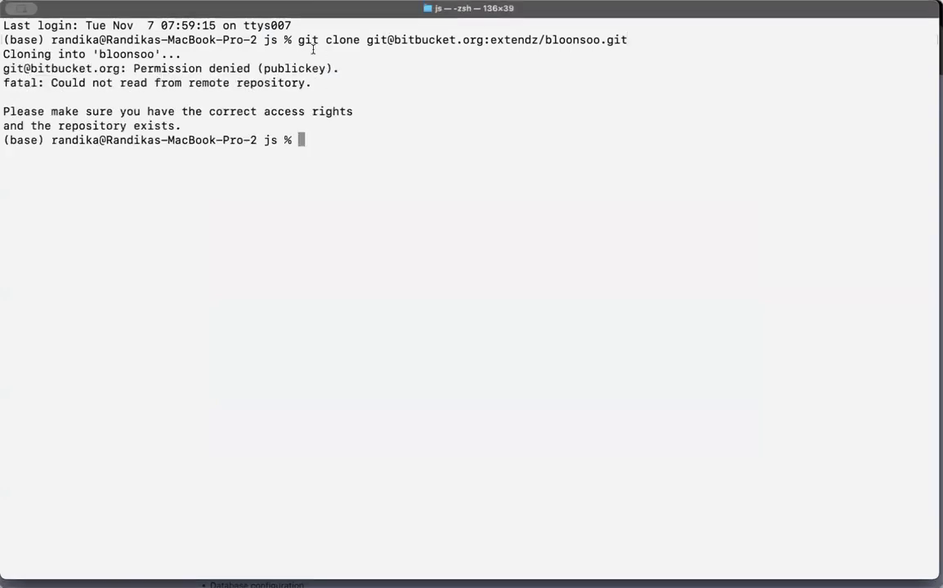
{"action": "left_click_drag", "start_coordinate": [297, 39], "coordinate": [356, 39]}
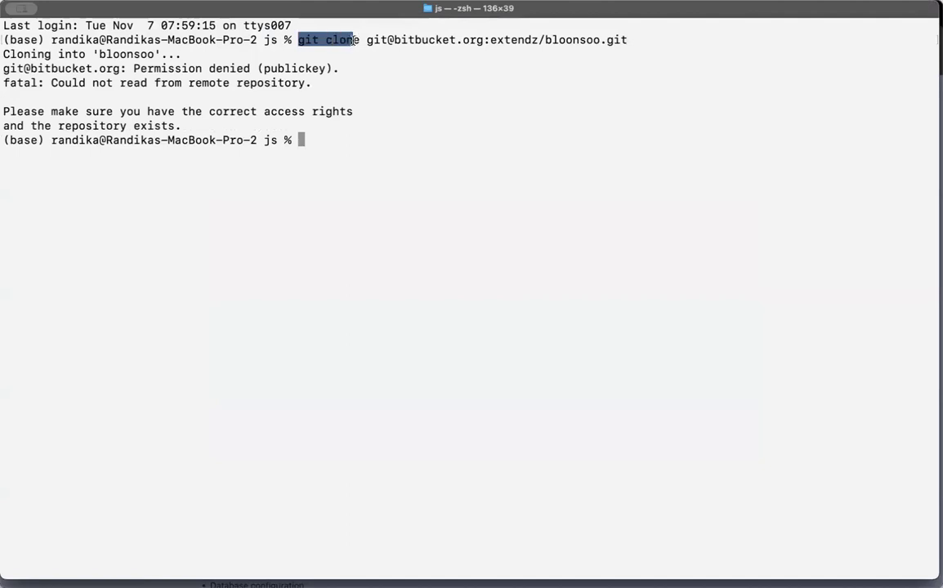
{"action": "left_click", "coordinate": [350, 43]}
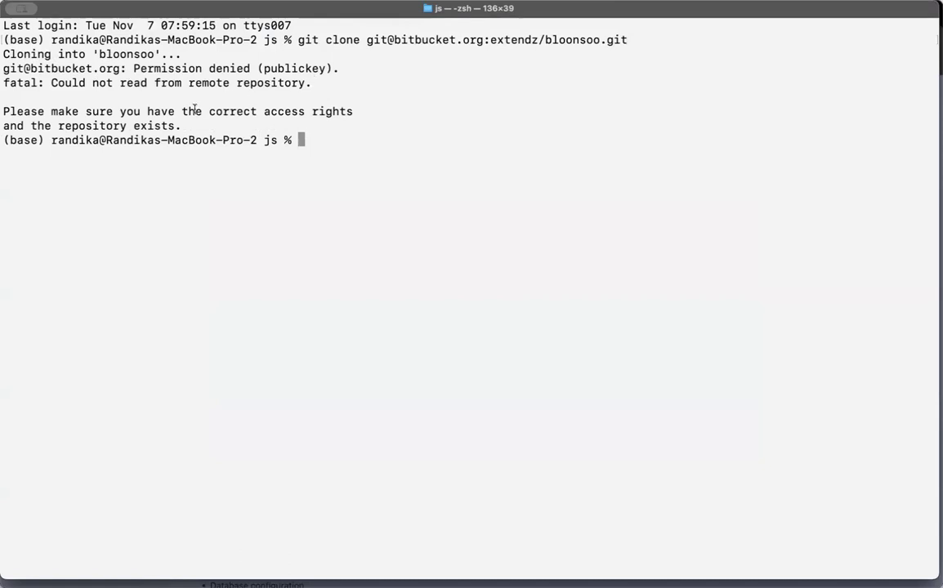
{"action": "mouse_move", "coordinate": [183, 125]}
{"action": "left_mouse_down"}
{"action": "mouse_move", "coordinate": [49, 82]}
{"action": "mouse_move", "coordinate": [5, 51]}
{"action": "mouse_move", "coordinate": [3, 37]}
{"action": "left_mouse_up"}
{"action": "left_click", "coordinate": [153, 94]}
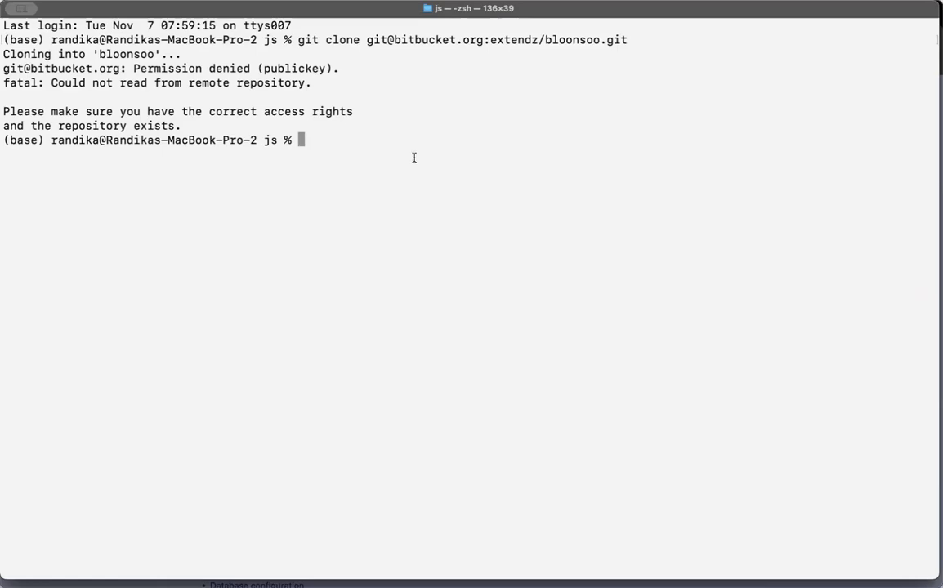
Back in Bitbucket, close the SSH Clone dialog.
{"action": "key", "text": "super+Tab"}
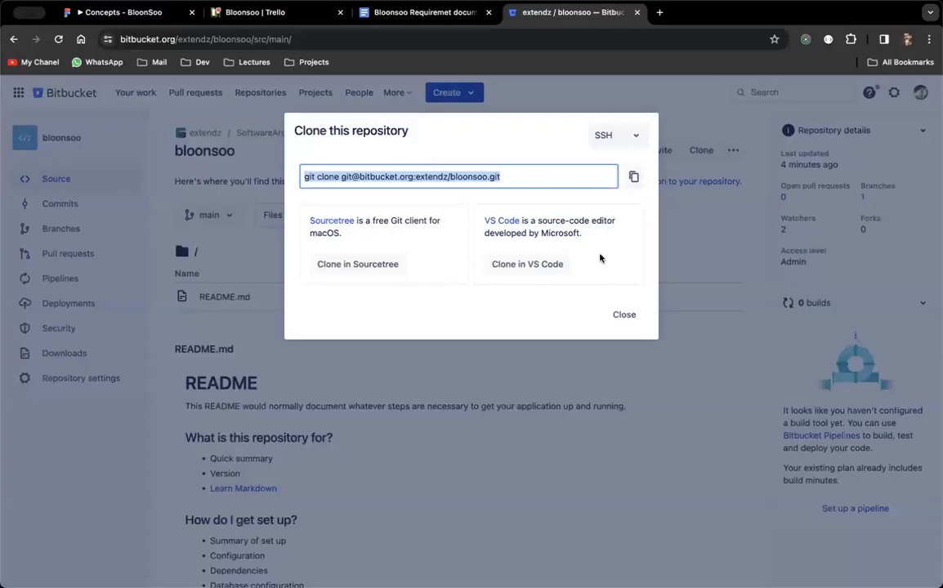
{"action": "left_click", "coordinate": [610, 183]}
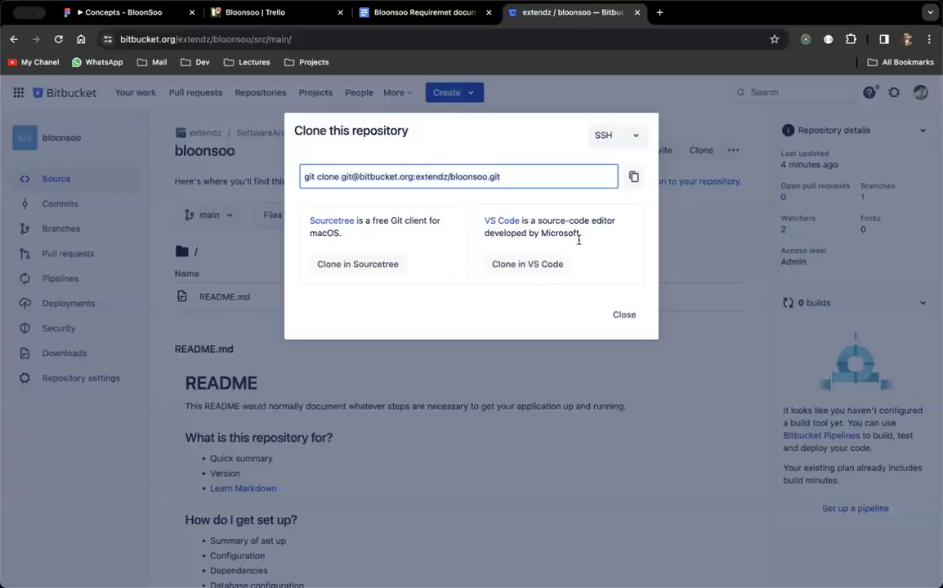
{"action": "left_click", "coordinate": [619, 315]}
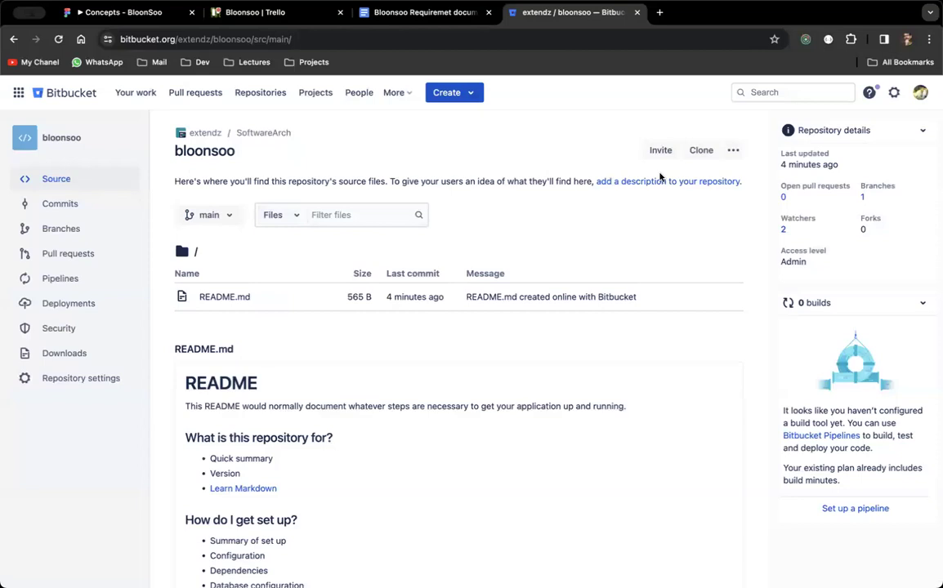
Look over the '...' repository actions menu, then go to Repository settings.
{"action": "left_click", "coordinate": [733, 150]}
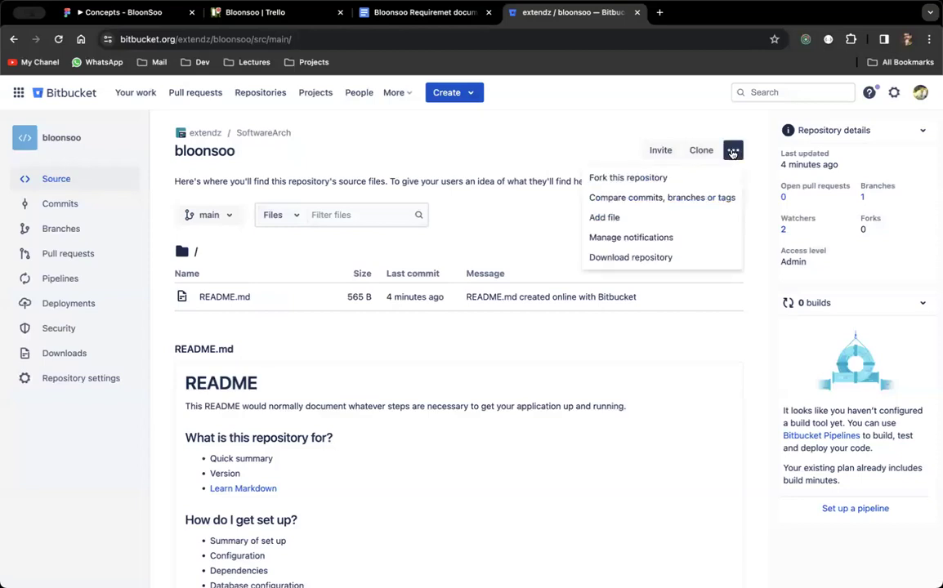
{"action": "left_click", "coordinate": [545, 139]}
{"action": "left_click", "coordinate": [732, 153]}
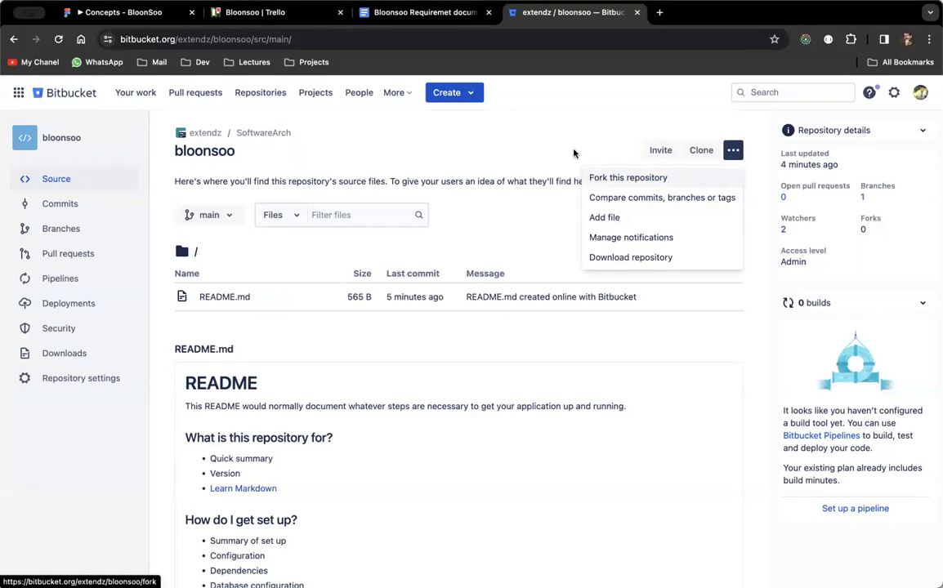
{"action": "left_click", "coordinate": [368, 172]}
{"action": "left_click", "coordinate": [731, 150]}
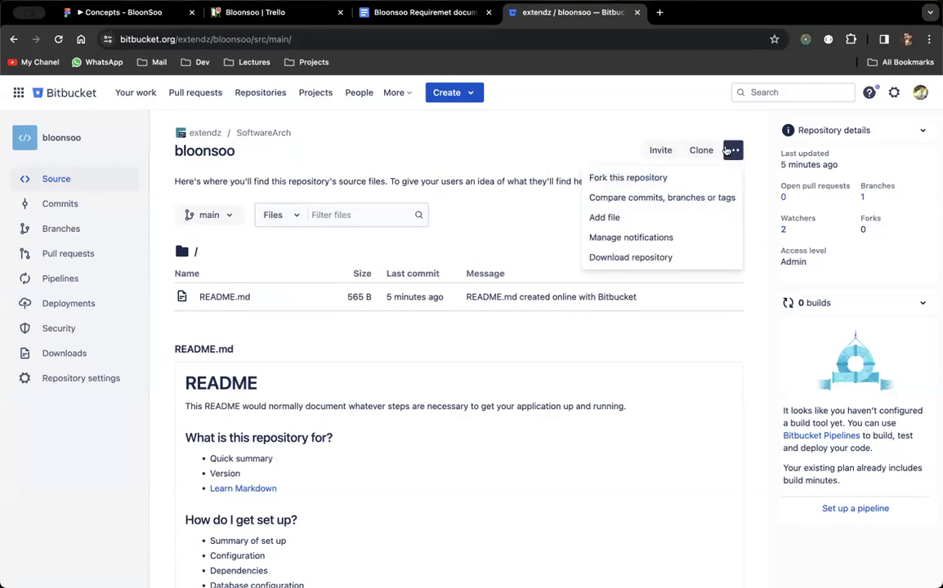
{"action": "left_click", "coordinate": [582, 143]}
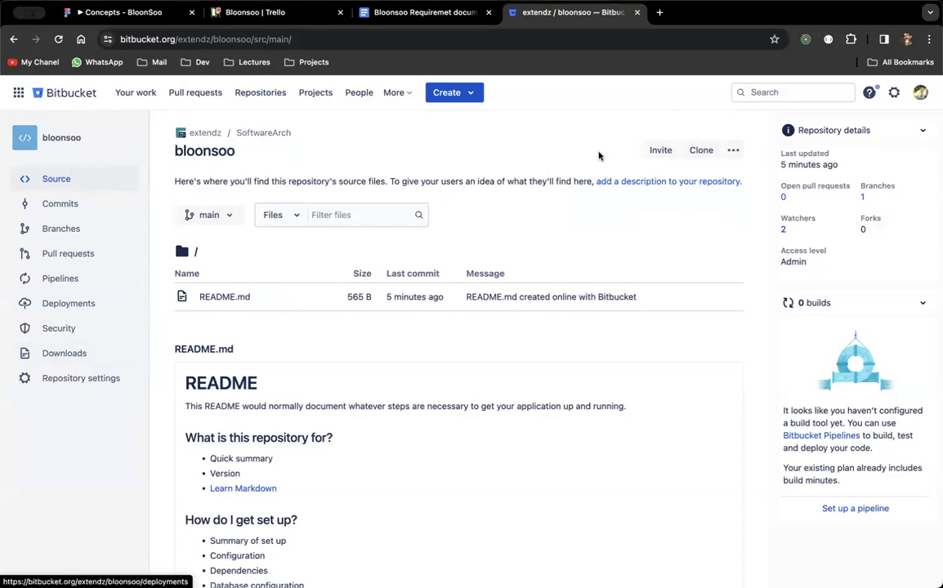
{"action": "left_click", "coordinate": [94, 378]}
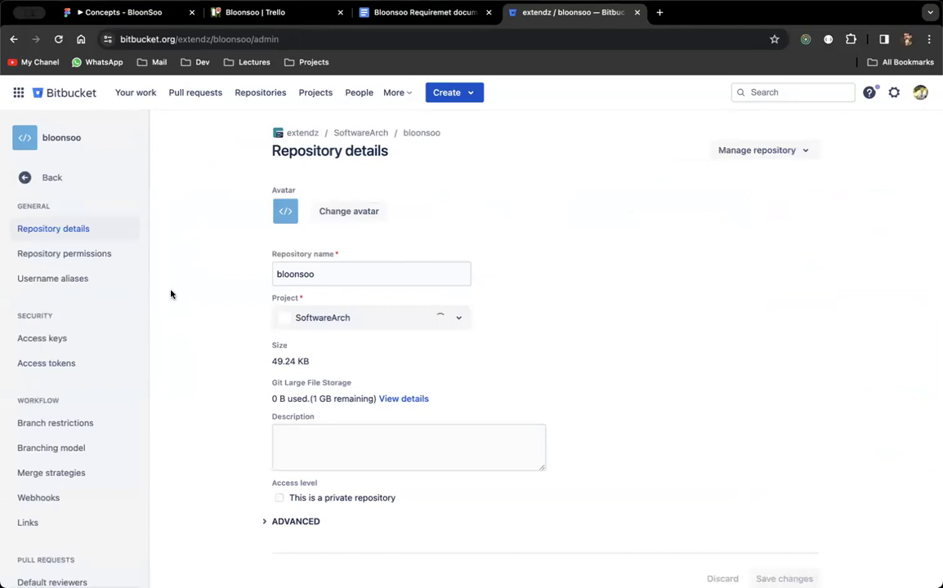
Open the Repository permissions page and scroll through its users and groups.
{"action": "left_click", "coordinate": [100, 255]}
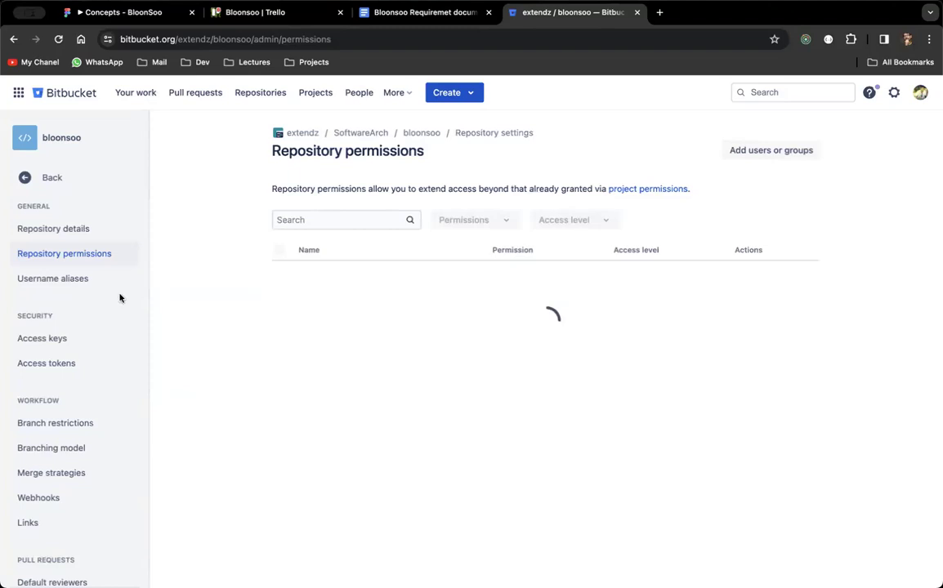
{"action": "scroll", "coordinate": [114, 349], "scroll_direction": "down", "scroll_amount": 1}
{"action": "scroll", "coordinate": [114, 349], "scroll_direction": "down", "scroll_amount": 3}
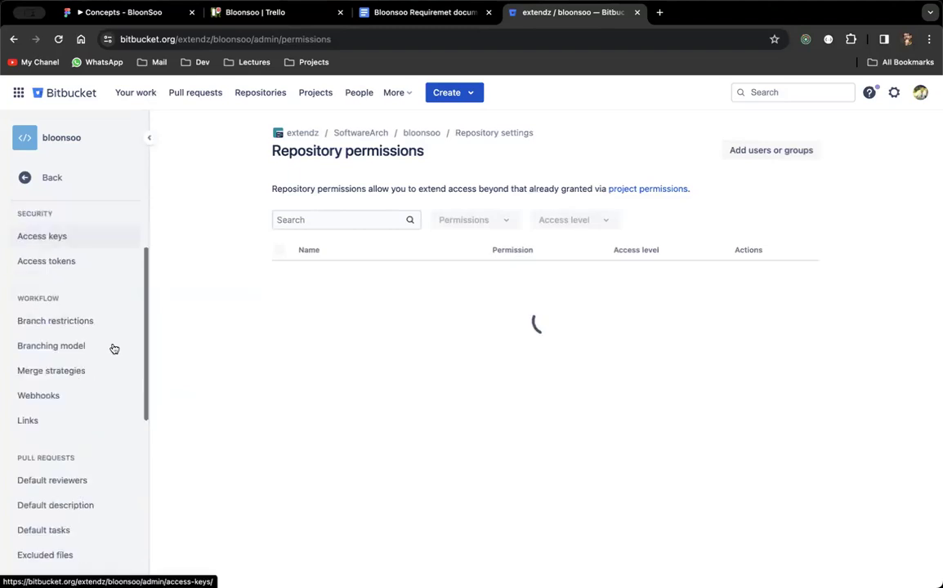
{"action": "scroll", "coordinate": [115, 349], "scroll_direction": "down", "scroll_amount": 5}
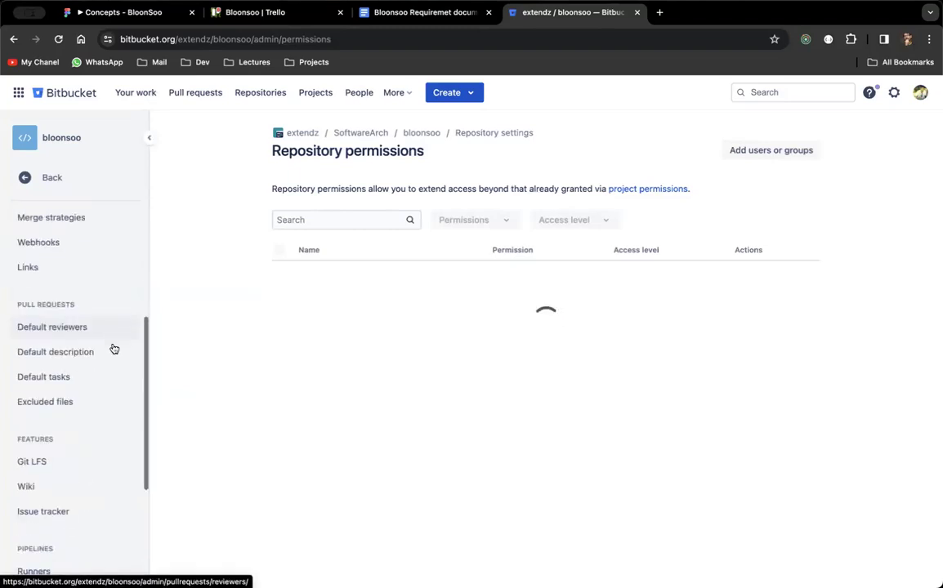
{"action": "scroll", "coordinate": [115, 349], "scroll_direction": "down", "scroll_amount": 2}
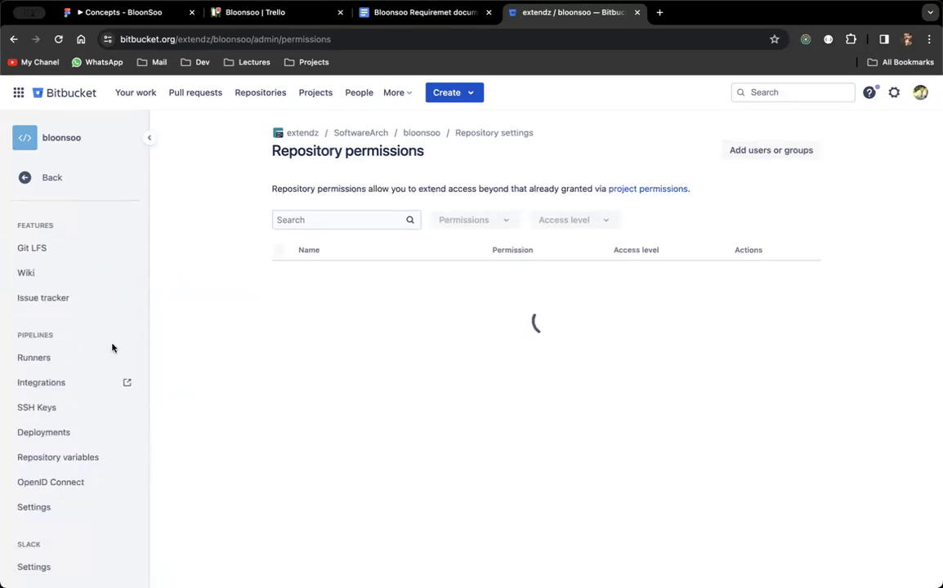
{"action": "scroll", "coordinate": [112, 349], "scroll_direction": "up", "scroll_amount": 10}
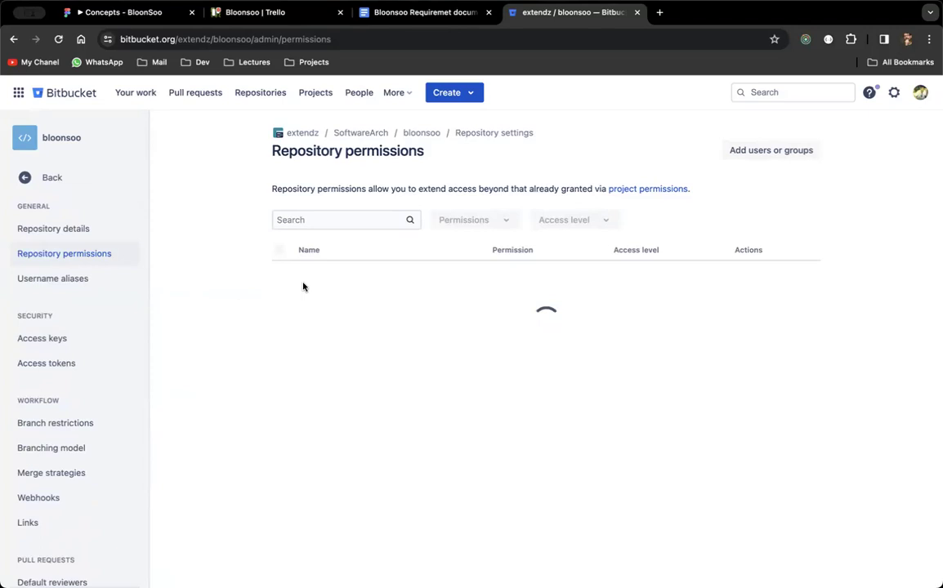
Review Repository details with the ADVANCED section expanded, then return to Repository permissions.
{"action": "left_click", "coordinate": [90, 228]}
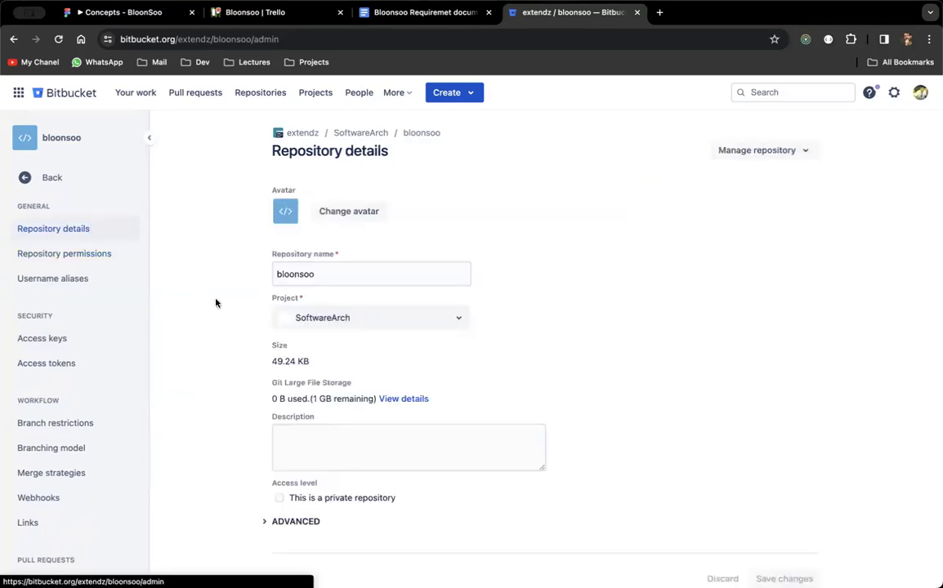
{"action": "scroll", "coordinate": [241, 442], "scroll_direction": "down", "scroll_amount": 2}
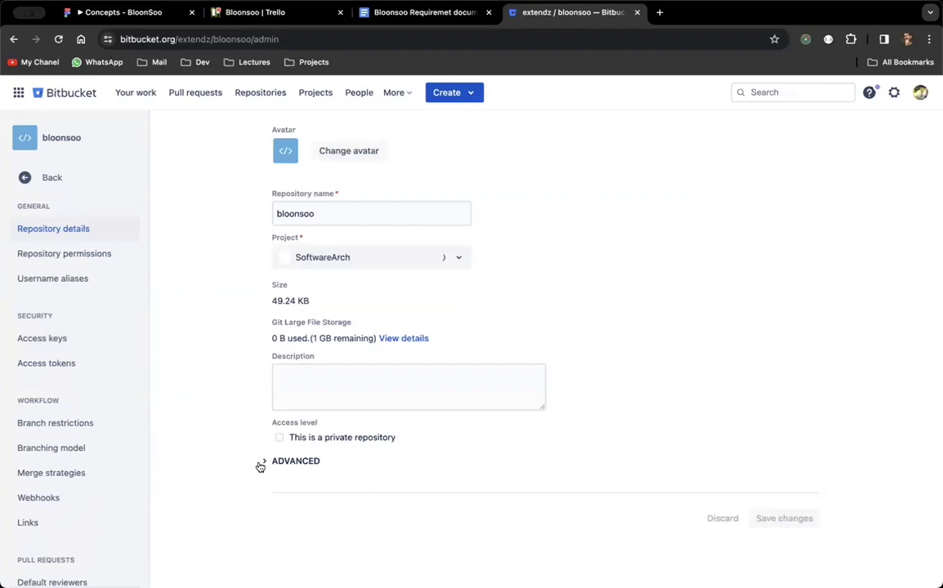
{"action": "left_click", "coordinate": [259, 464]}
{"action": "scroll", "coordinate": [260, 465], "scroll_direction": "down", "scroll_amount": 5}
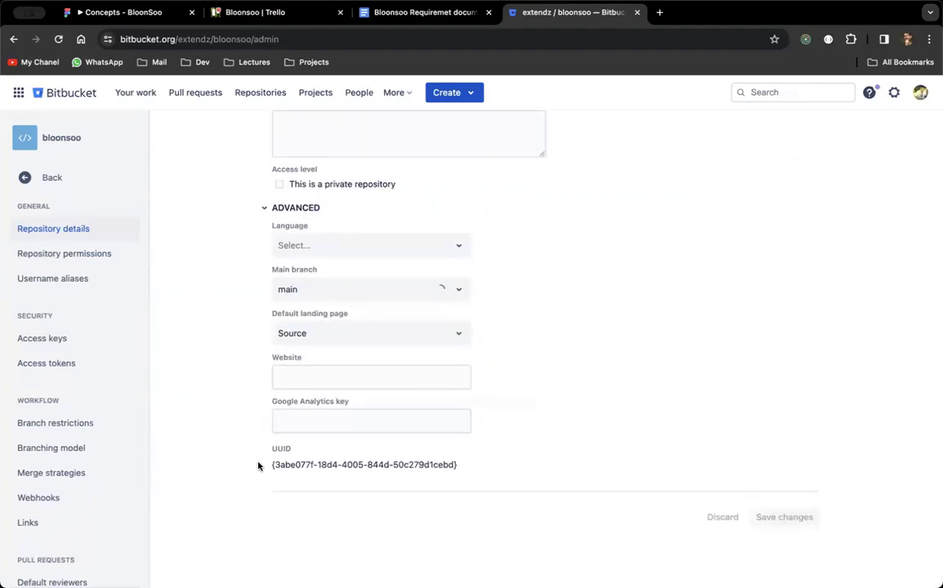
{"action": "scroll", "coordinate": [258, 465], "scroll_direction": "up", "scroll_amount": 6}
{"action": "scroll", "coordinate": [258, 466], "scroll_direction": "down", "scroll_amount": 4}
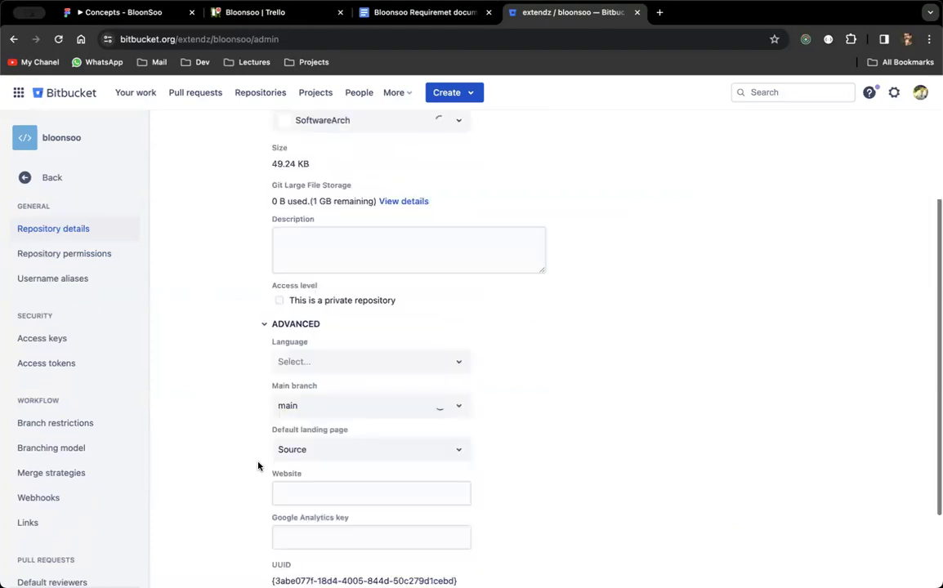
{"action": "scroll", "coordinate": [258, 466], "scroll_direction": "up", "scroll_amount": 2}
{"action": "scroll", "coordinate": [258, 465], "scroll_direction": "up", "scroll_amount": 3}
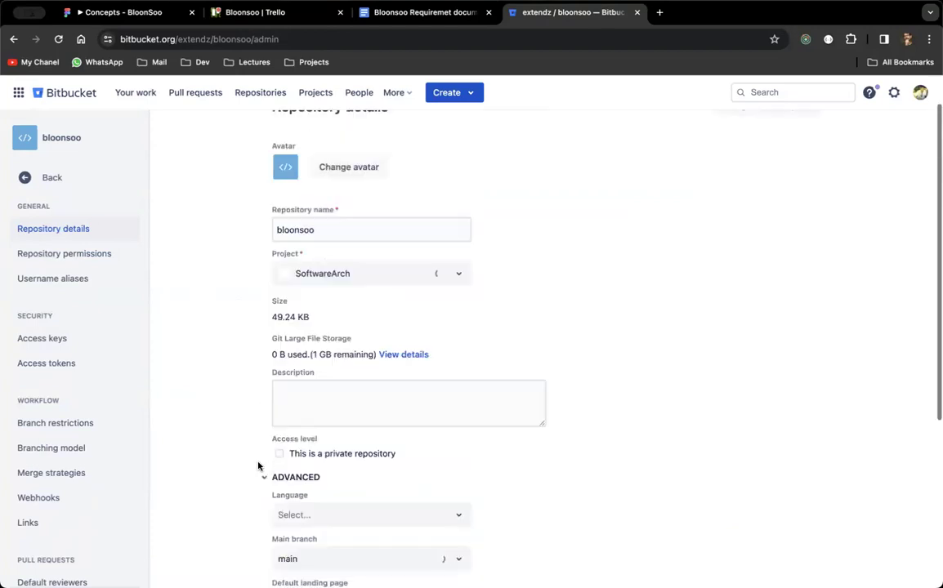
{"action": "left_click", "coordinate": [92, 255]}
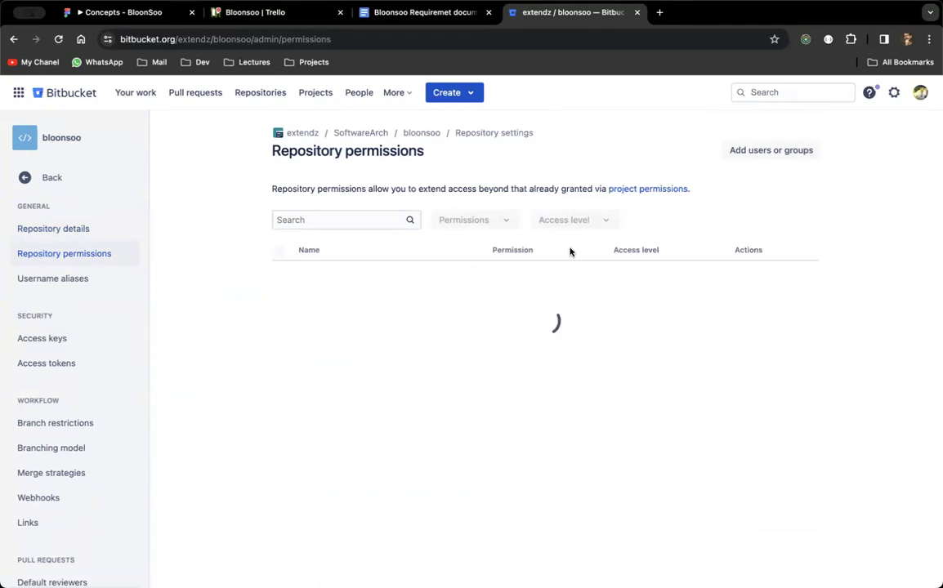
{"action": "left_click", "coordinate": [791, 149]}
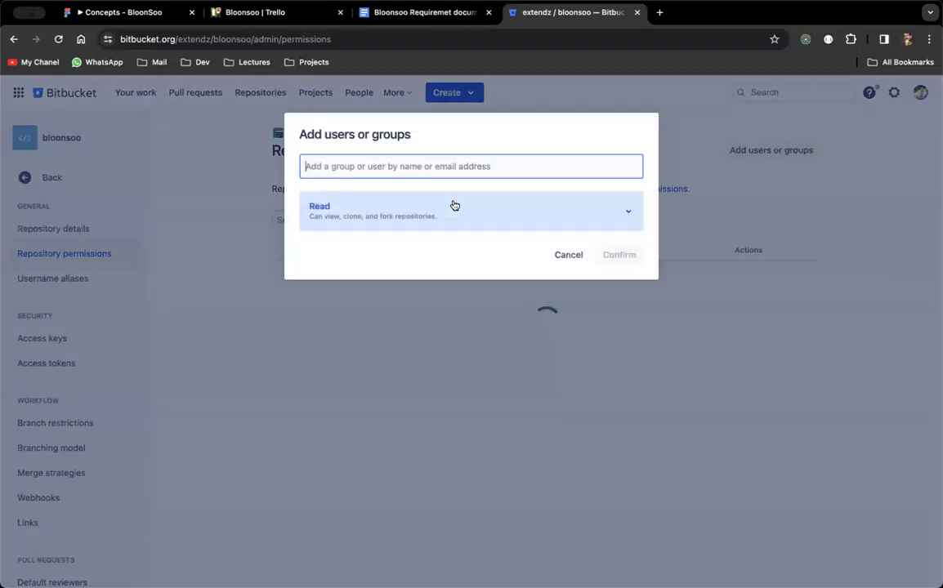
{"action": "left_click", "coordinate": [454, 205]}
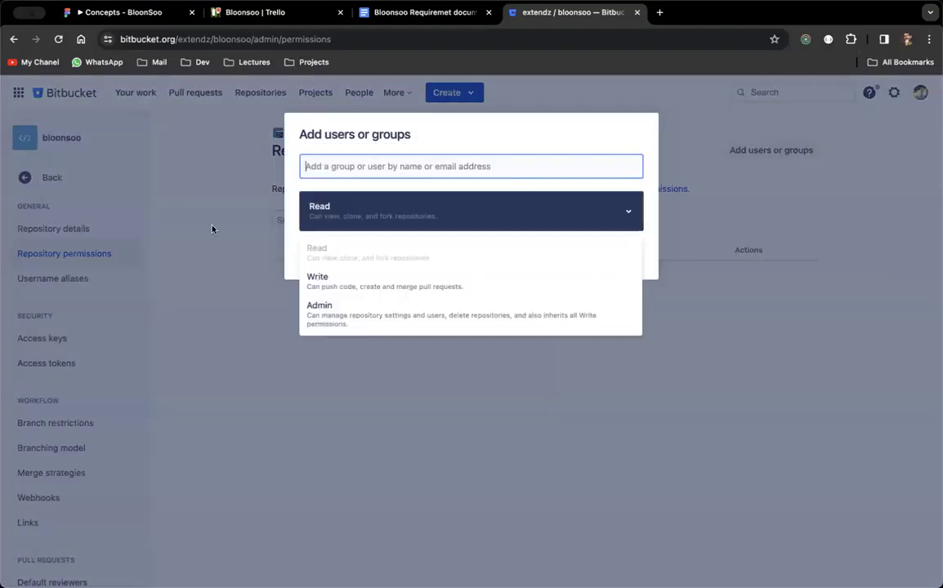
{"action": "left_click", "coordinate": [90, 239]}
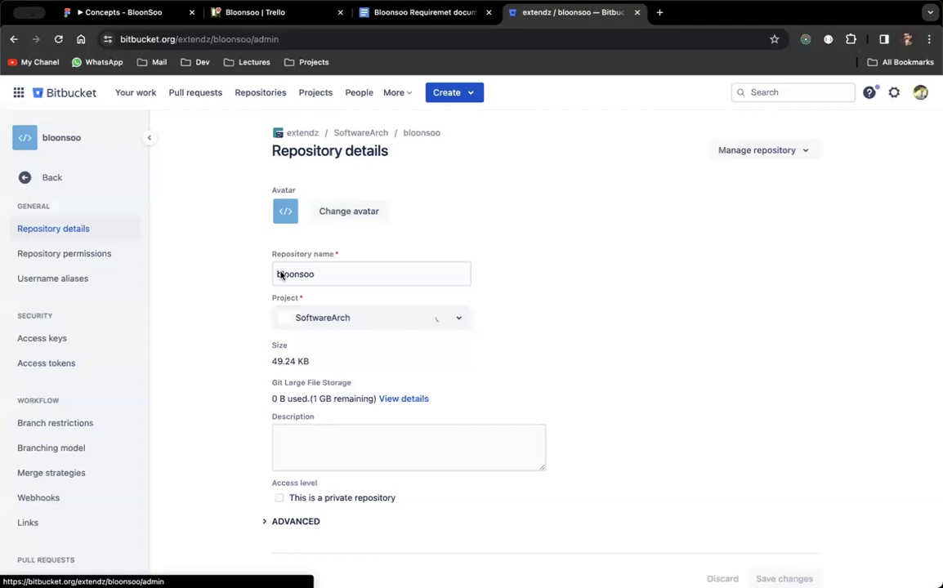
{"action": "scroll", "coordinate": [279, 274], "scroll_direction": "down", "scroll_amount": 1}
{"action": "left_click", "coordinate": [107, 255]}
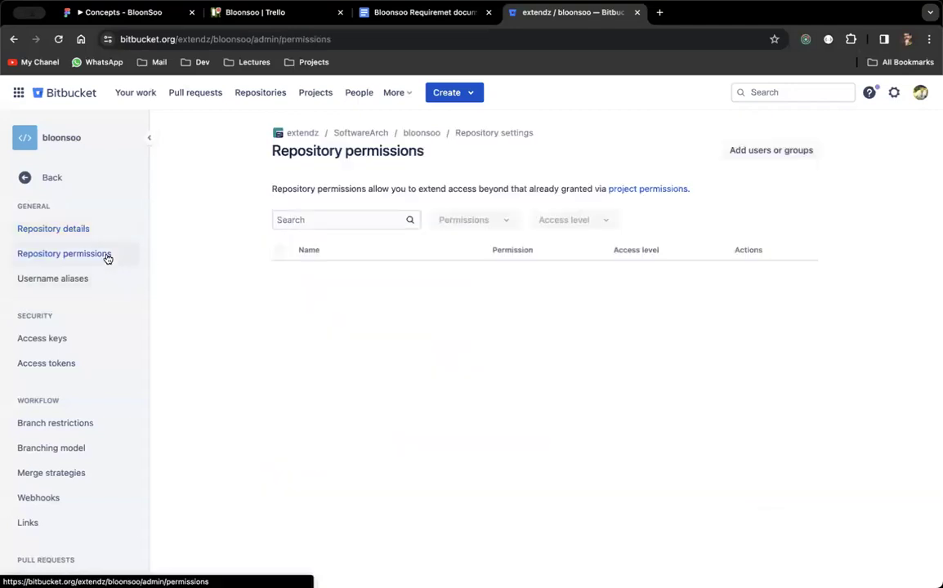